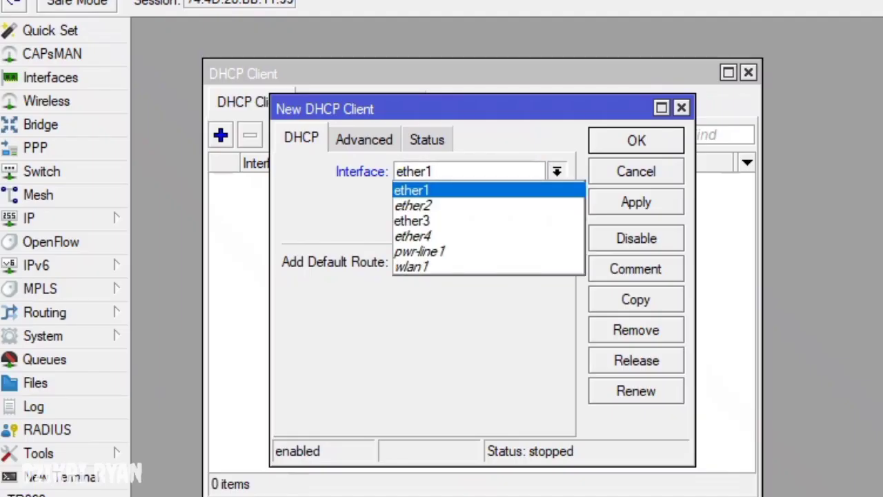
- Confirm the ether1 DHCP client, check it shows bound, and close the DHCP client list
key(Return)
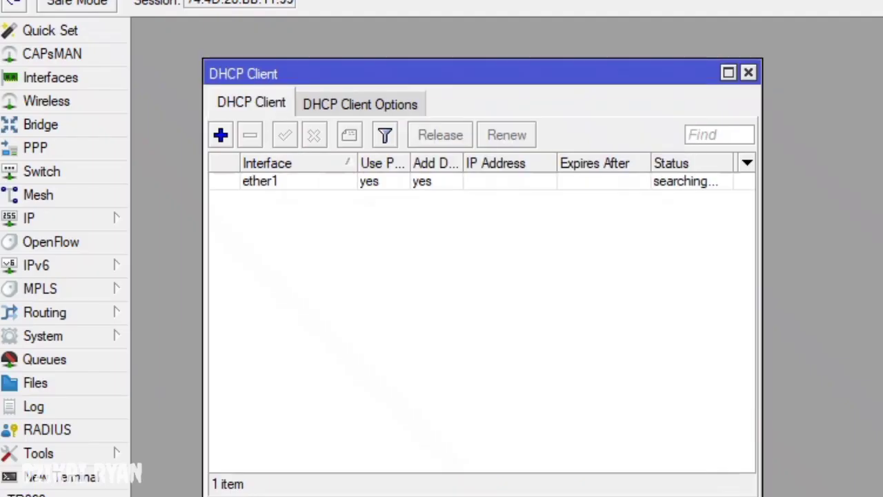
click(276, 181)
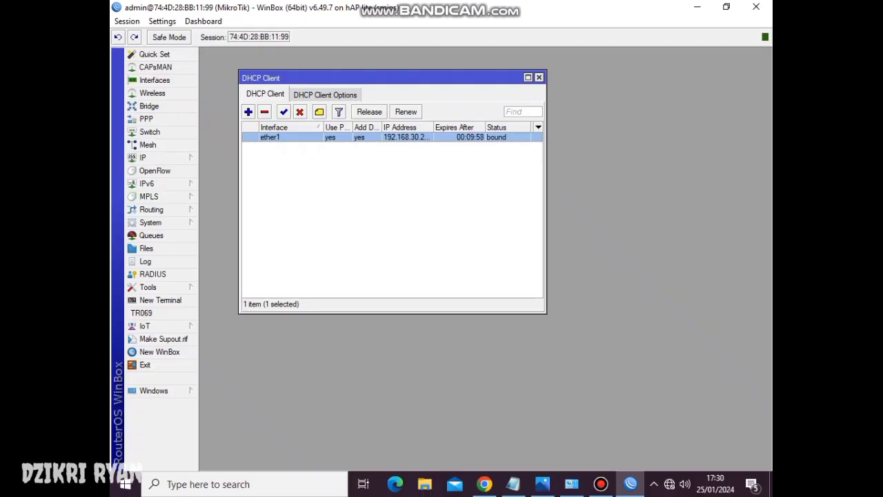
click(539, 77)
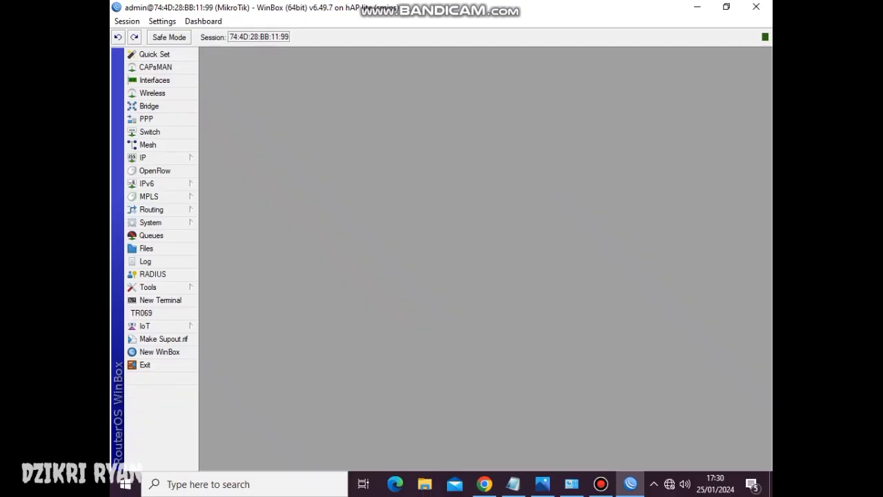
click(152, 157)
- Tick Allow Remote Requests in the DNS settings, apply and close the window
click(214, 243)
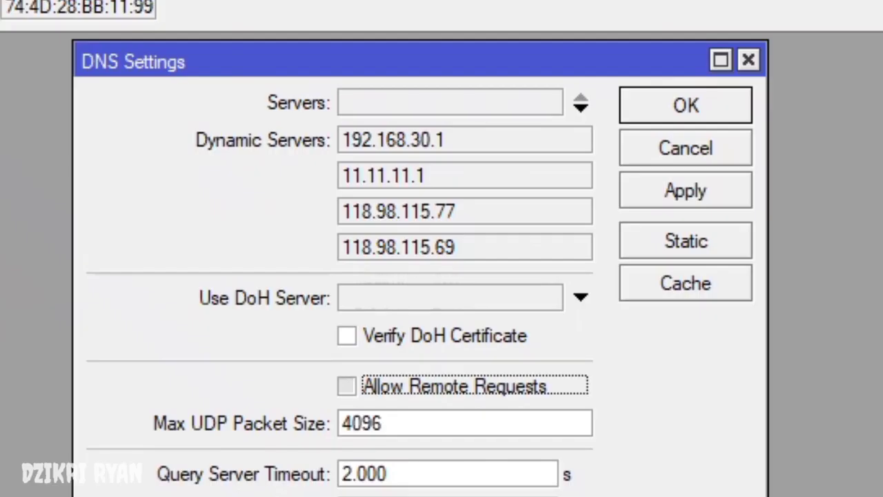
key(space)
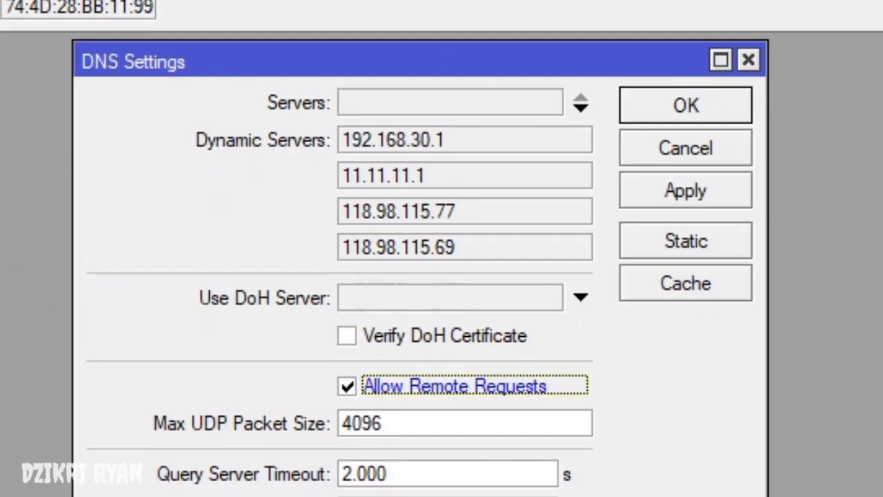
click(685, 191)
click(685, 105)
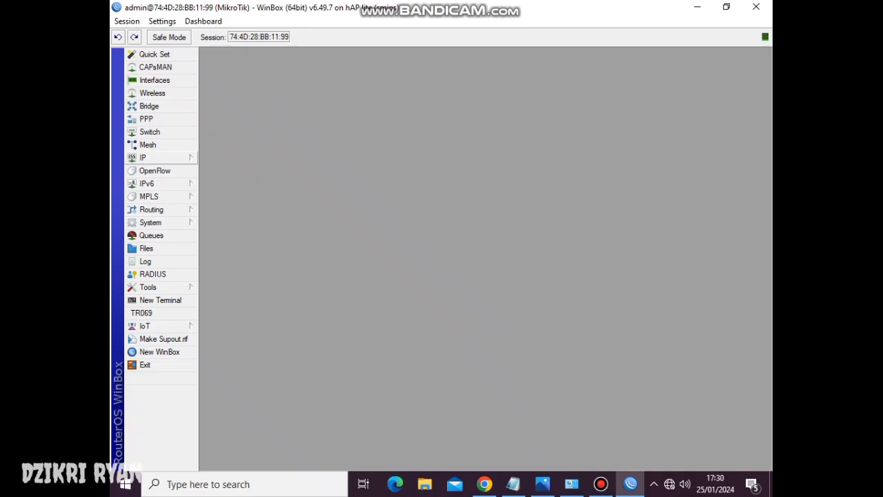
click(158, 157)
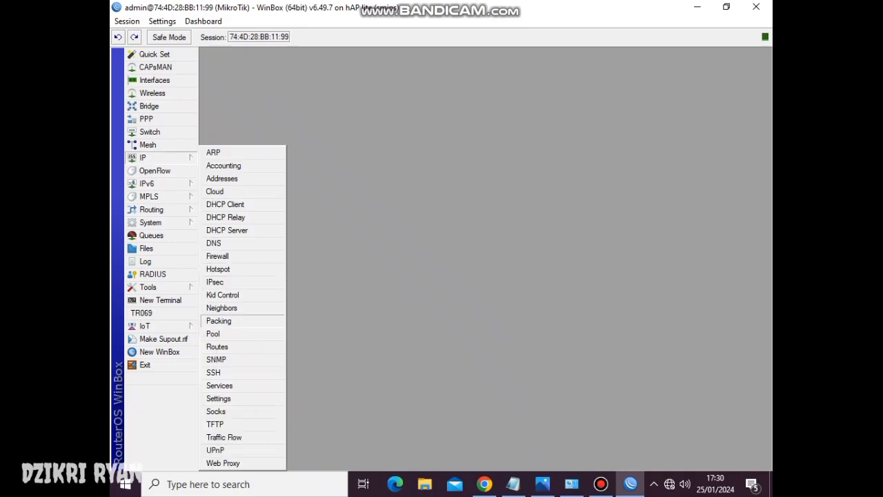
- Add a firewall NAT rule with chain srcnat and Out. Interface ether1, then close Firewall
click(217, 256)
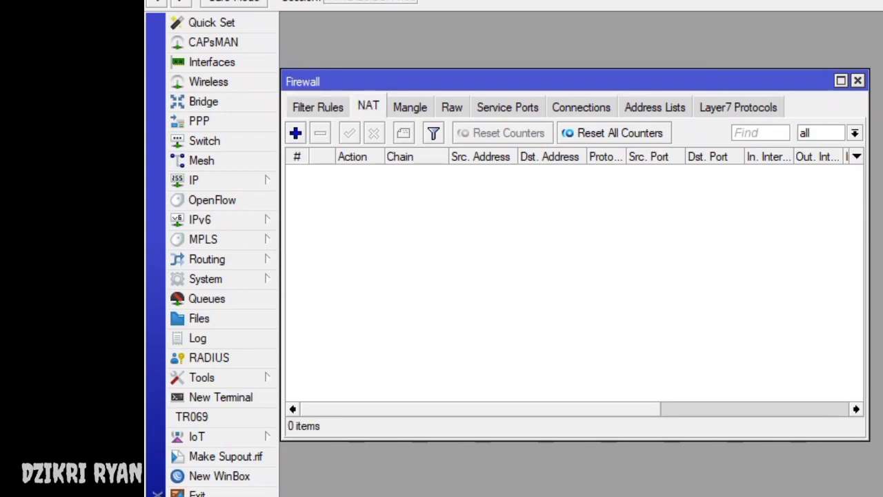
click(295, 132)
key(ctrl+shift+Tab)
key(ctrl+shift+Tab)
key(ctrl+shift+Tab)
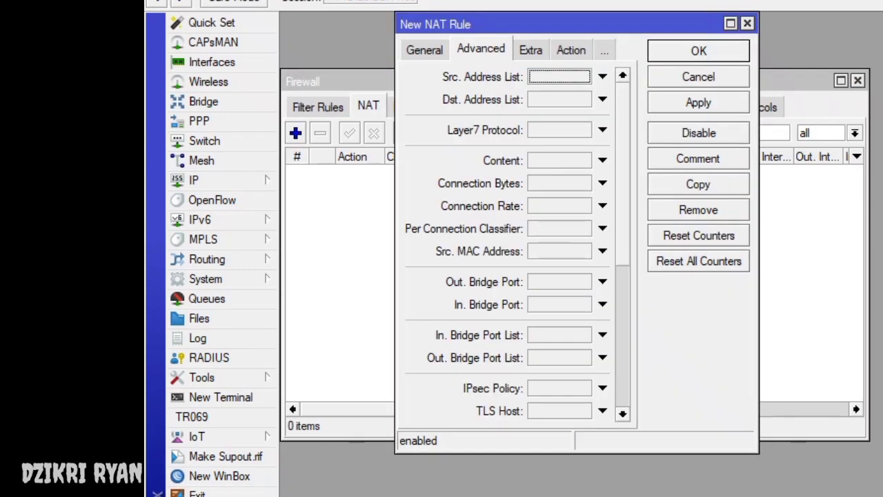
key(alt+Down)
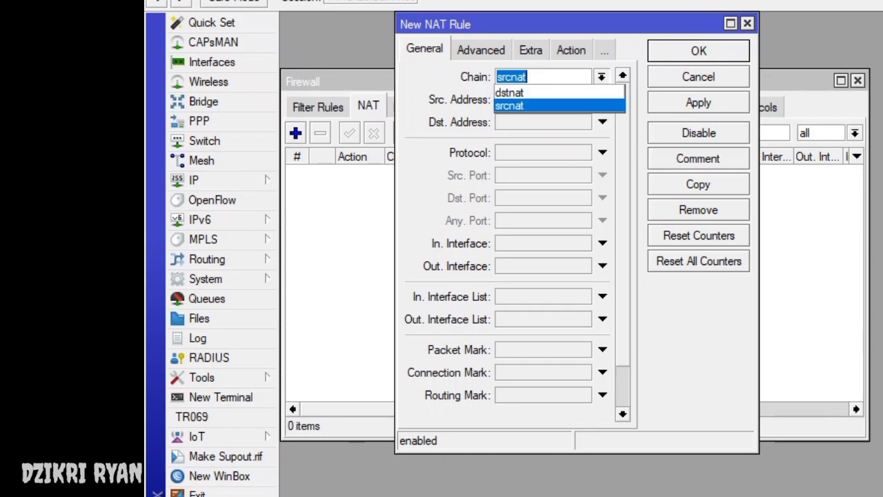
key(Return)
click(602, 266)
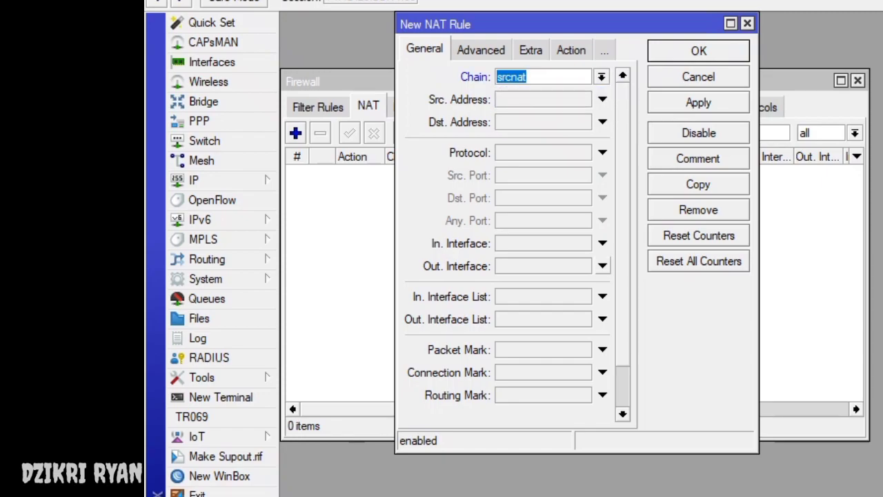
click(584, 266)
key(Up)
key(Down)
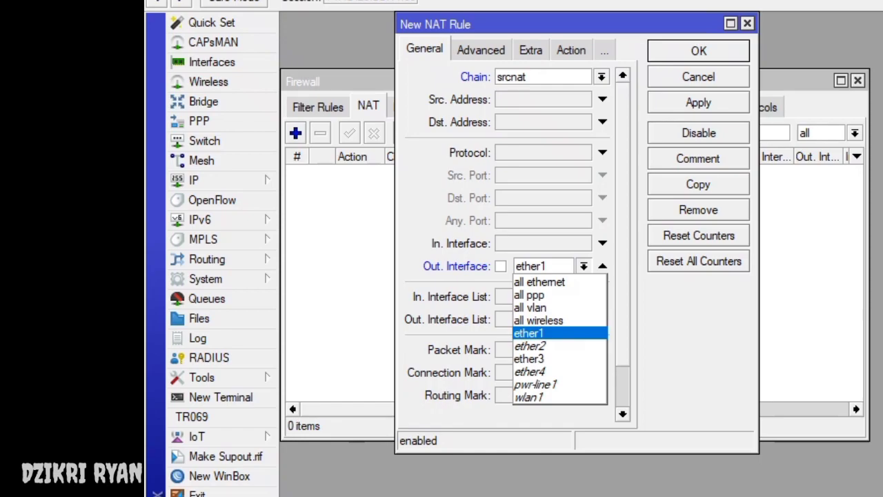
key(Return)
key(Return)
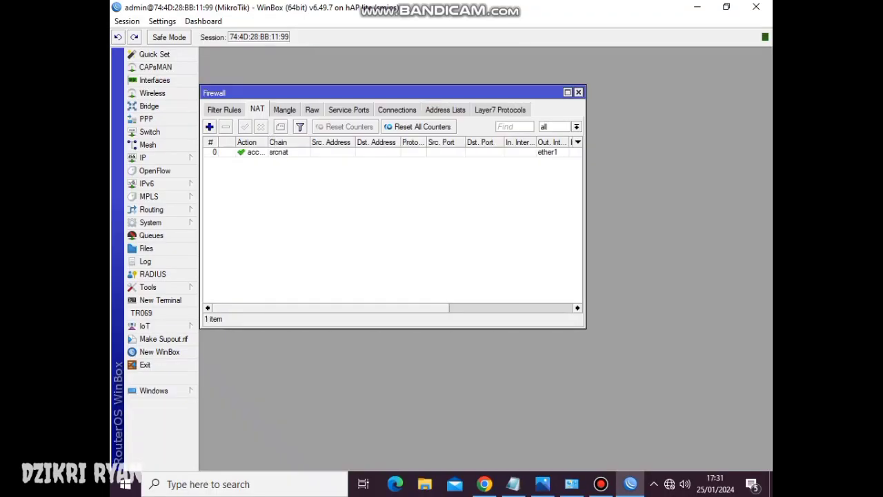
click(578, 92)
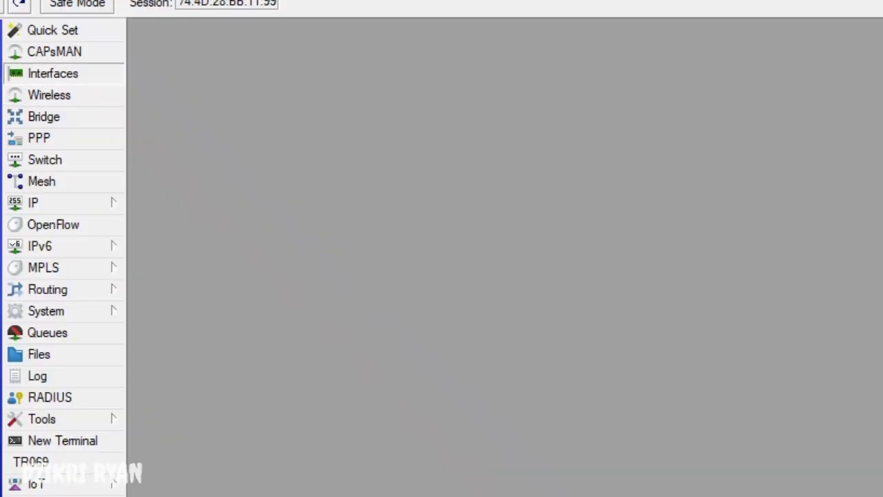
- Create VLAN interface 'VLAN 1 GURU' with VLAN ID 10 on parent interface ether2
click(155, 80)
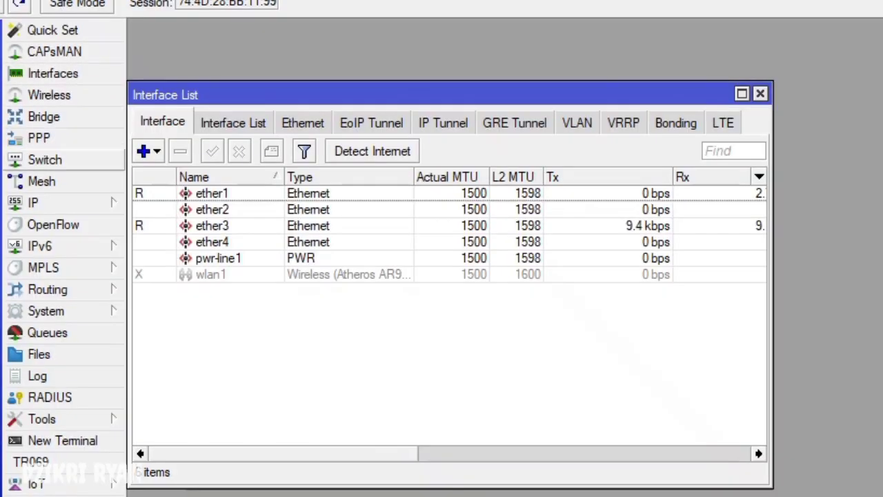
click(577, 122)
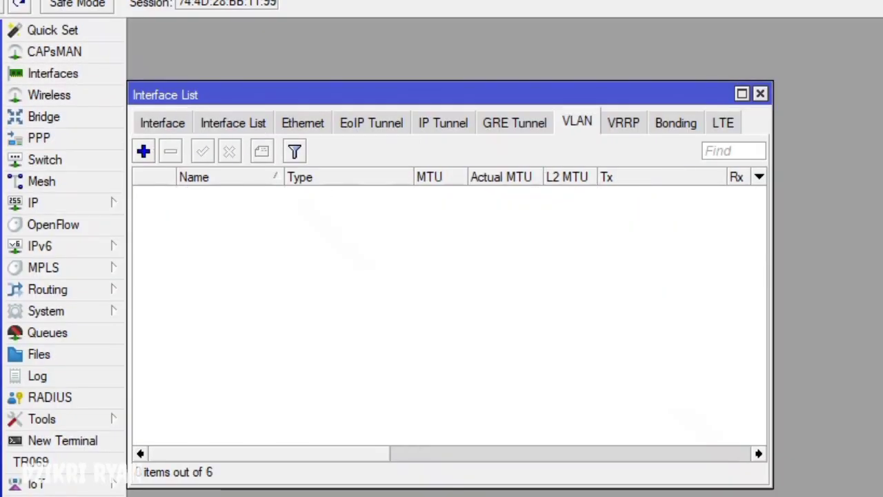
click(144, 152)
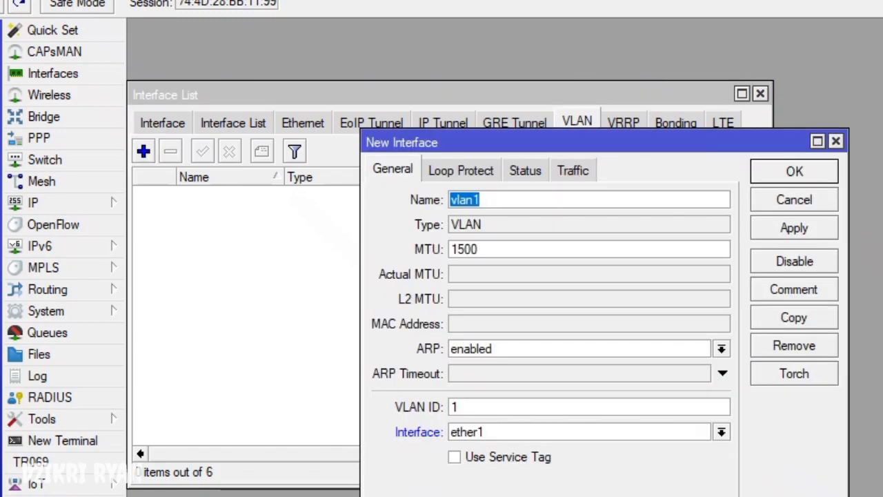
click(481, 199)
key(BackSpace)
key(BackSpace)
key(BackSpace)
key(BackSpace)
key(BackSpace)
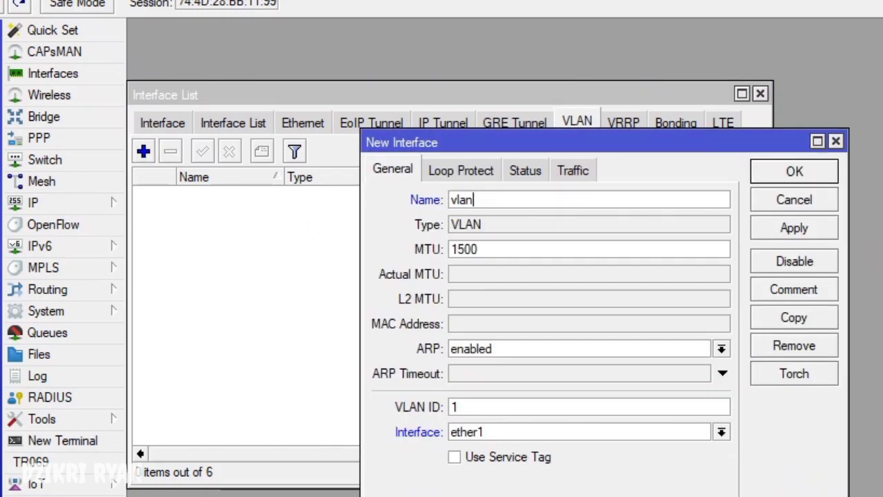
text(VLAN 1 GURU)
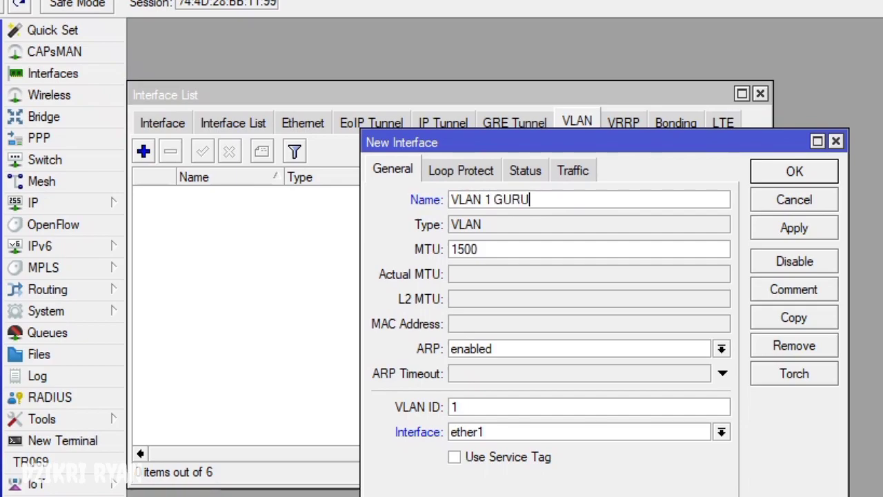
click(458, 407)
text(0)
click(721, 432)
click(473, 464)
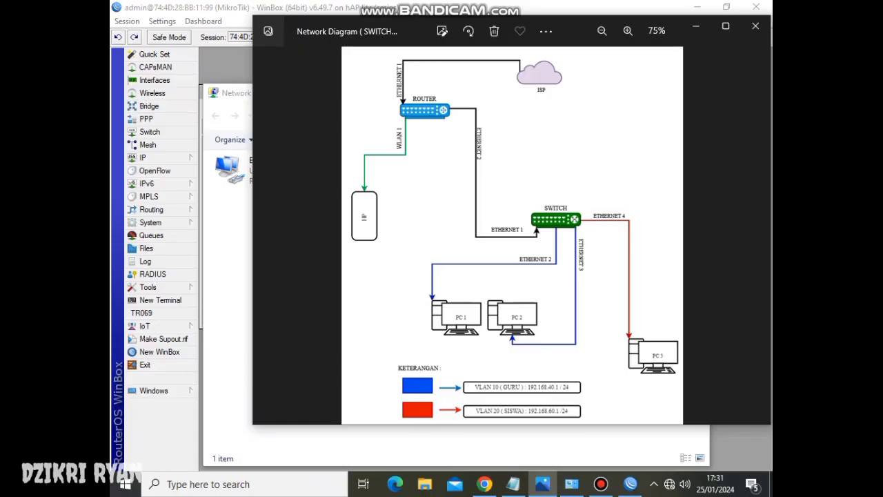
scroll(499, 158, up, 4)
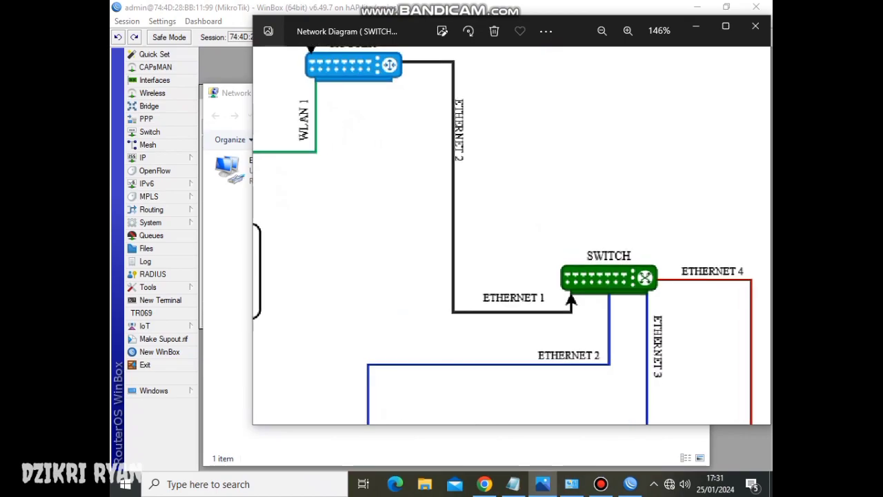
scroll(512, 235, down, 4)
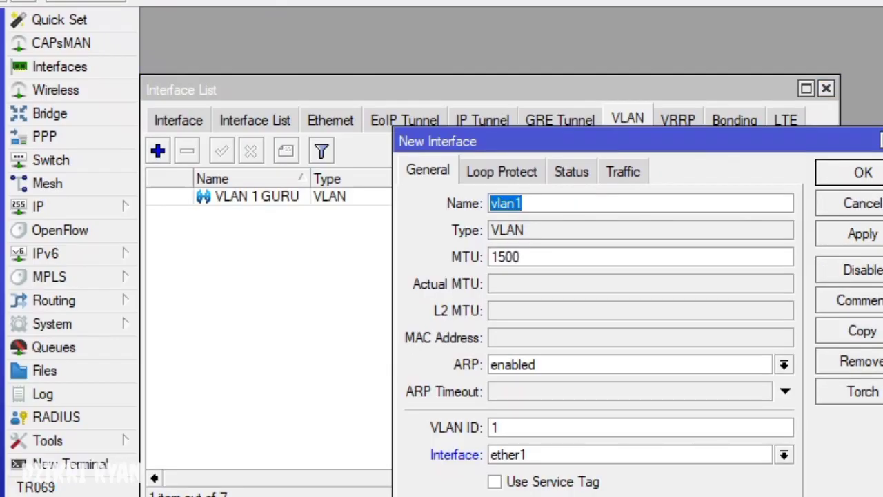
- Fill in the new VLAN as 'VLAN 20 SISWA', VLAN ID 20 on ether2, and confirm it
text(VLAN 2)
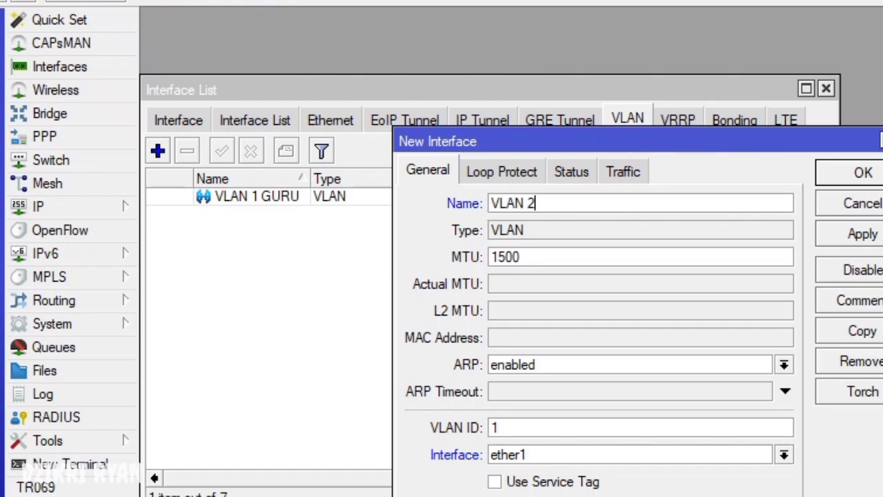
text(0 SISWA)
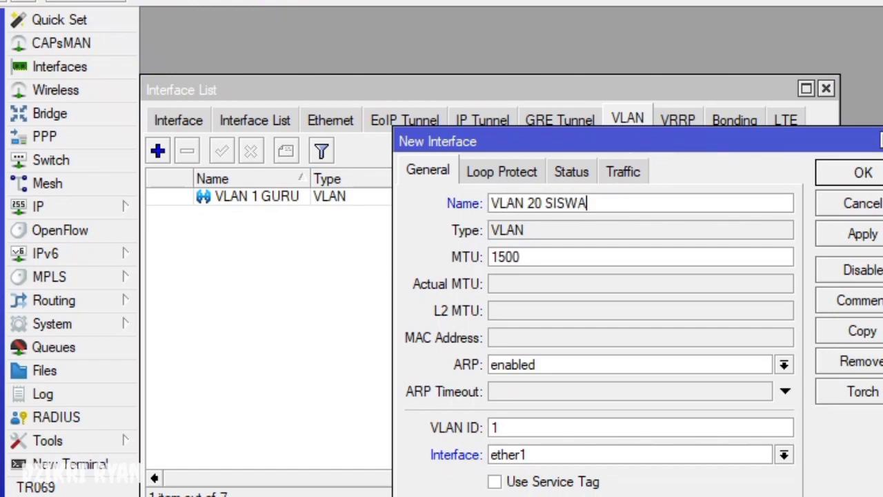
click(499, 428)
key(BackSpace)
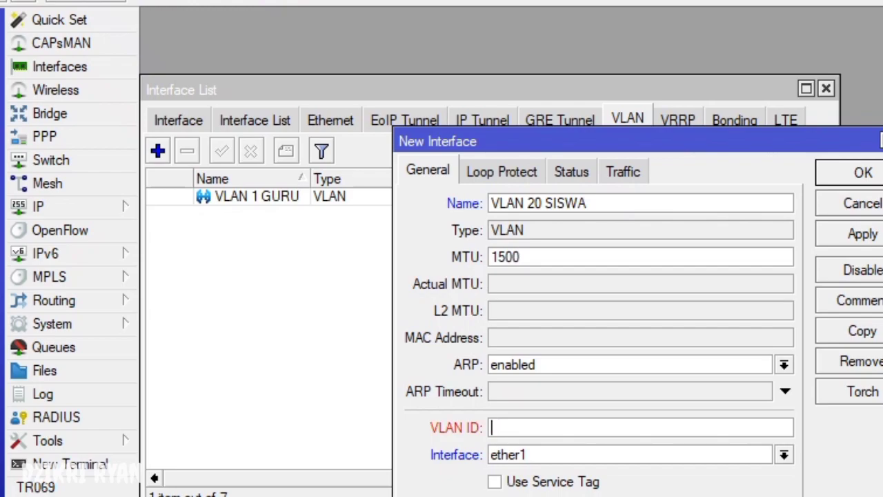
text(20)
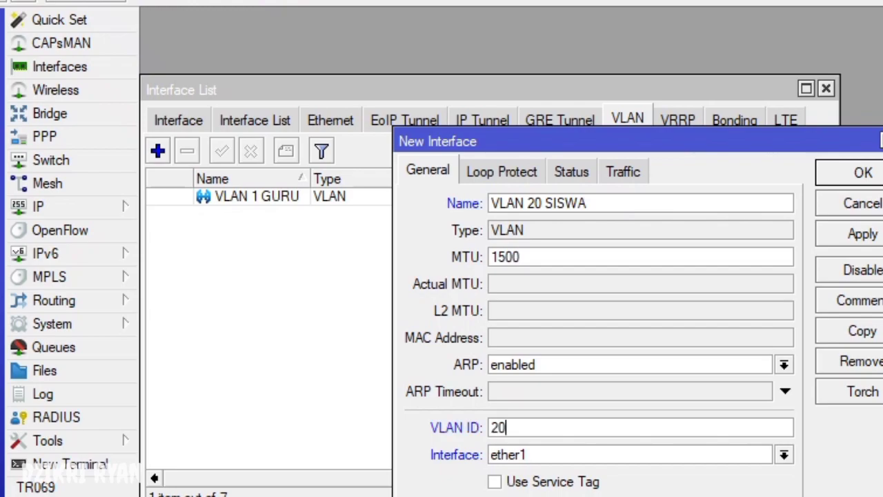
click(784, 454)
key(Down)
key(Return)
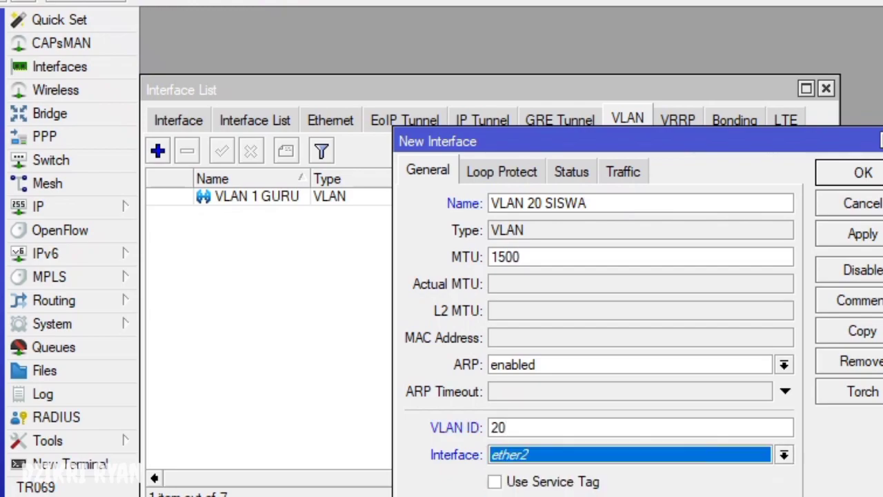
click(552, 203)
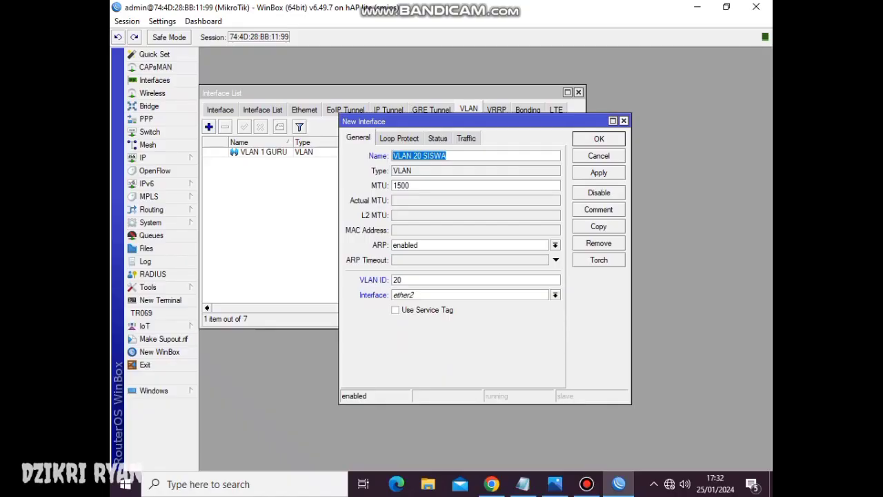
key(Return)
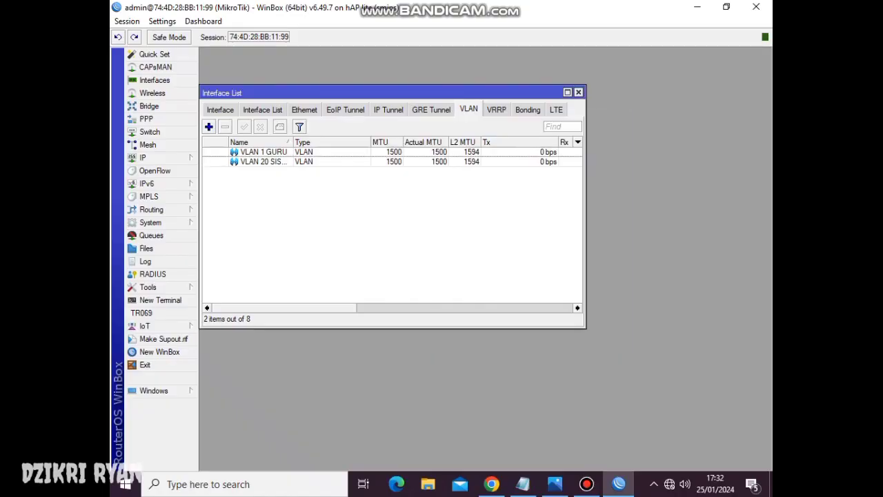
- Close the Interface List and change System Identity from MikroTik to 'ROUTER'
key(Escape)
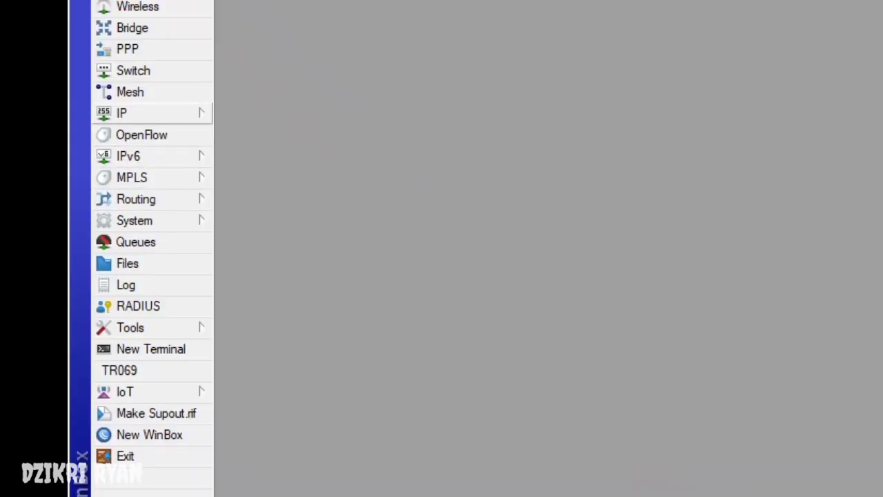
click(135, 220)
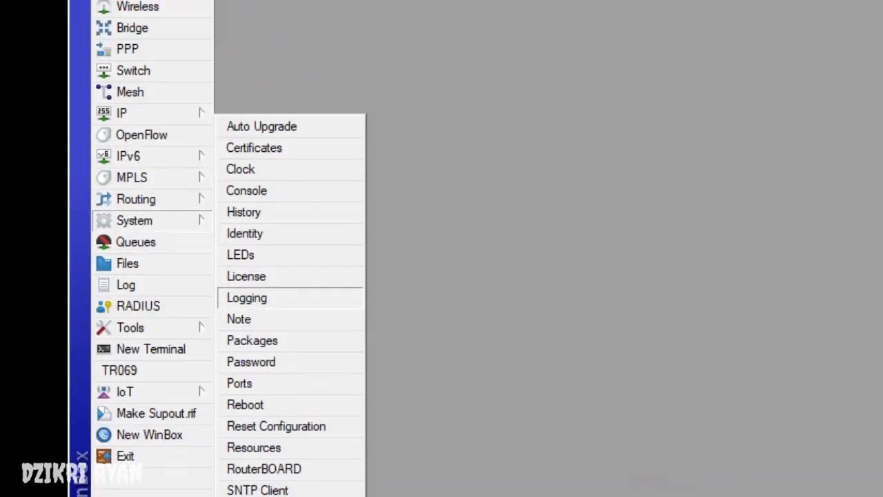
click(249, 232)
text(ROUTER VL)
key(BackSpace)
key(BackSpace)
key(Return)
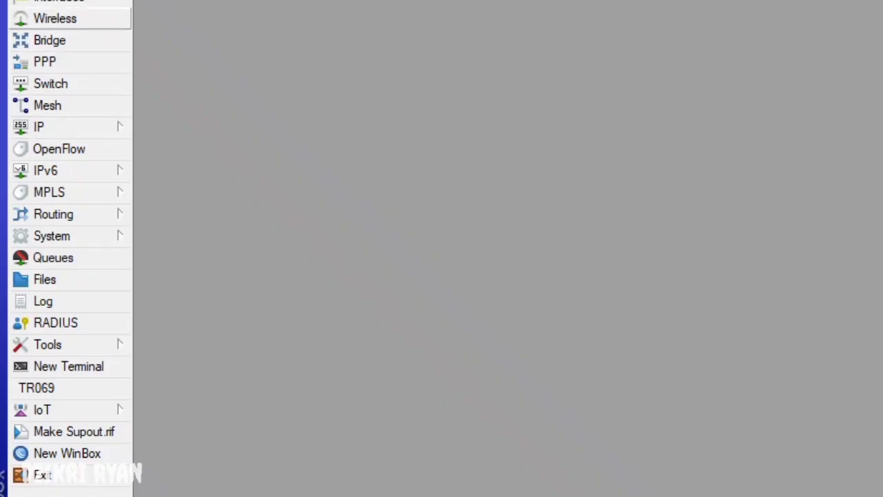
- Create a new wireless security profile named 'PW WLAN' in dynamic keys mode
click(152, 93)
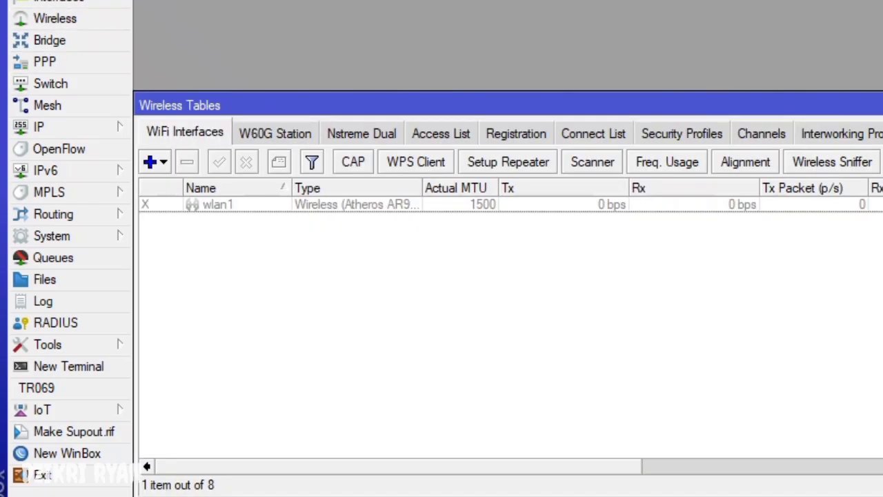
click(682, 133)
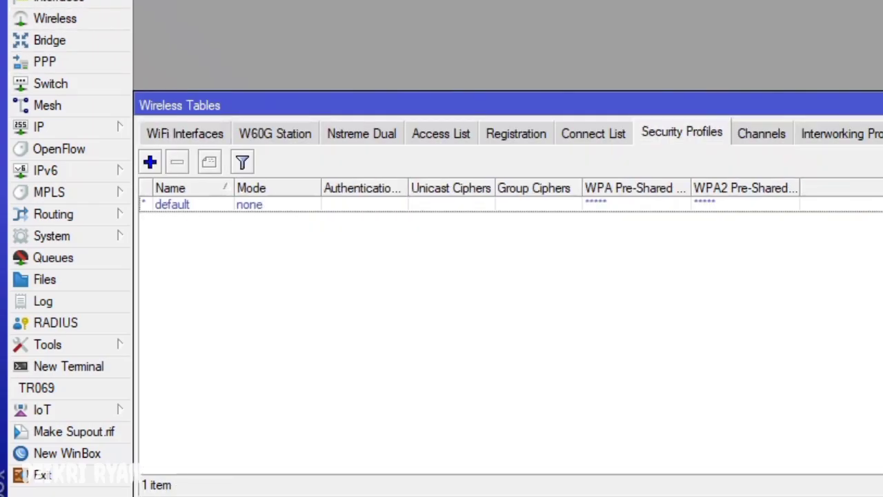
click(149, 162)
click(719, 174)
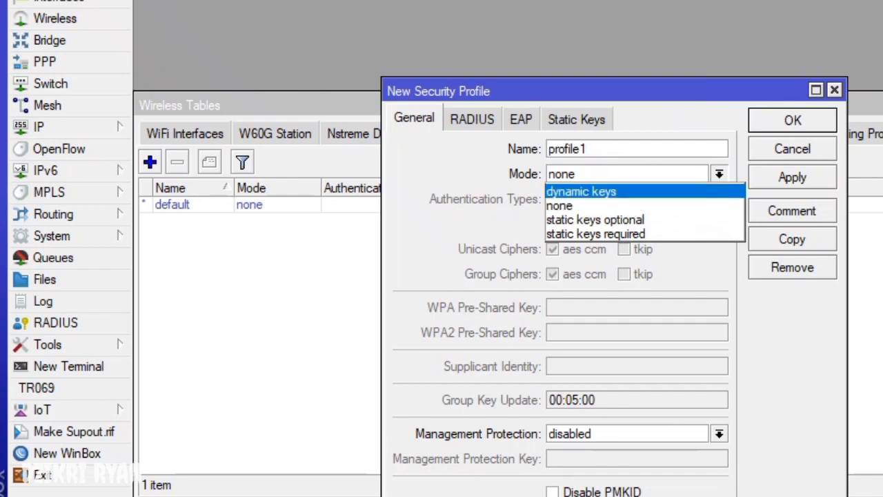
click(559, 205)
click(719, 174)
click(581, 191)
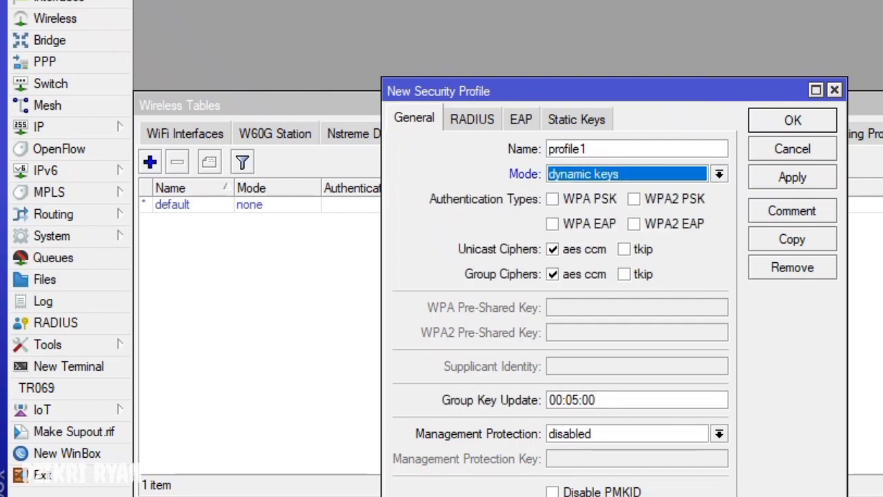
key(shift+Tab)
text(PW WLAN)
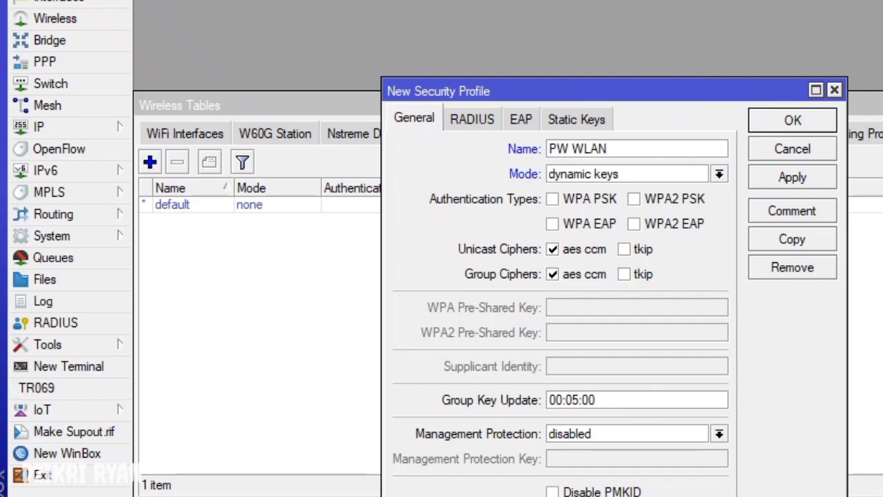
- Enable WPA PSK and WPA2 PSK with a pre-shared key and save the PW WLAN profile
click(552, 199)
click(633, 199)
click(621, 307)
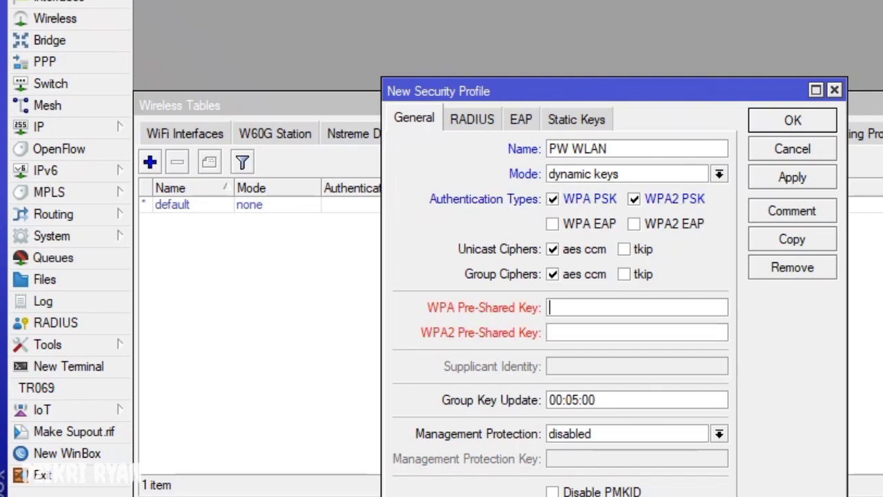
text(********)
click(549, 332)
text(********)
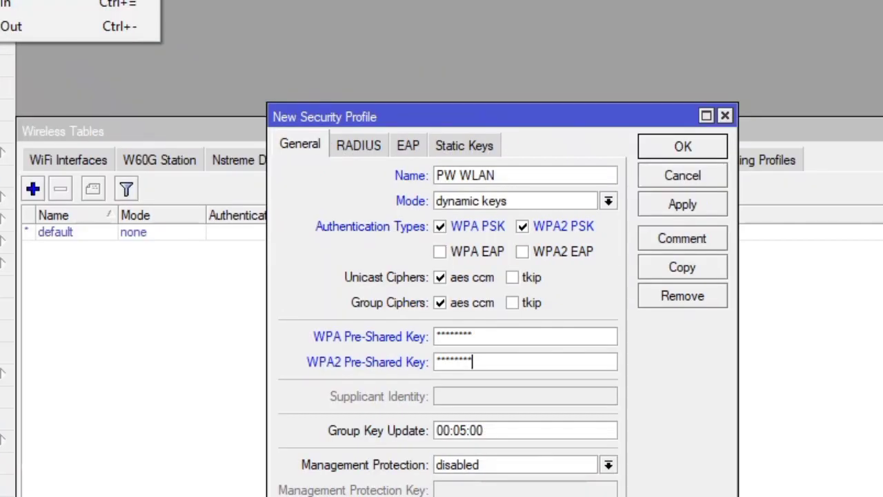
click(69, 1)
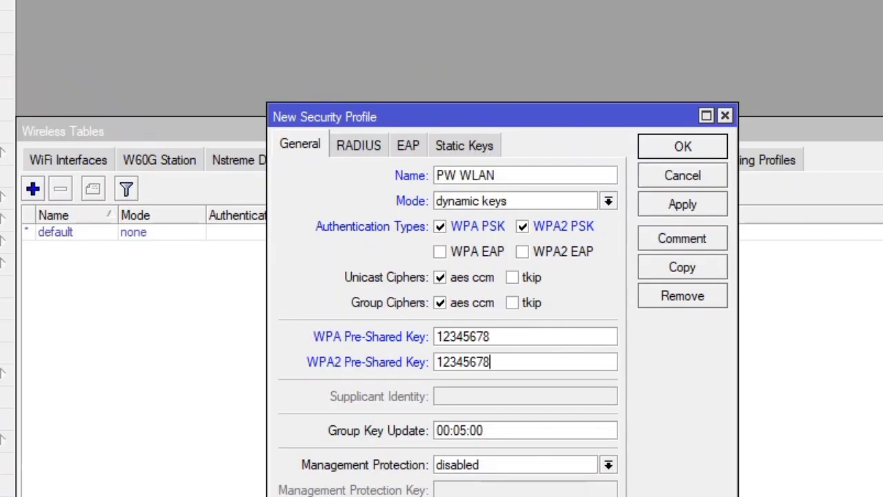
key(Return)
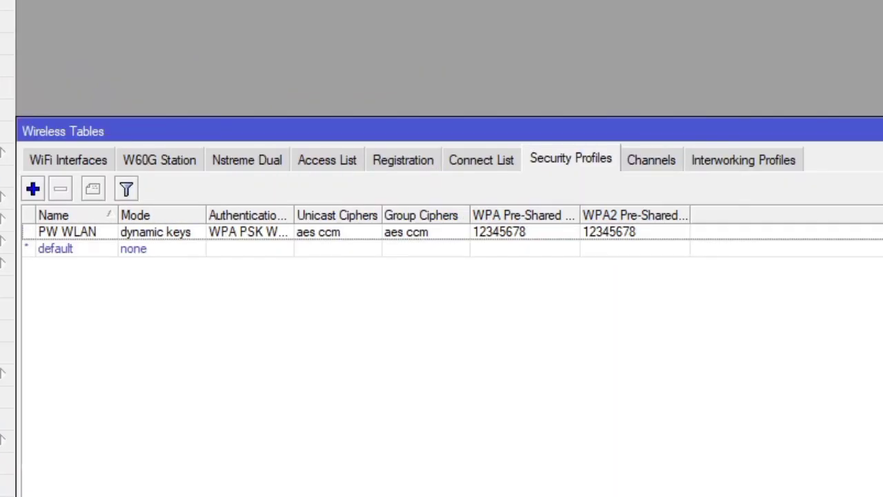
- Enable the disabled wlan1 interface in the wireless interface list
click(68, 159)
click(101, 232)
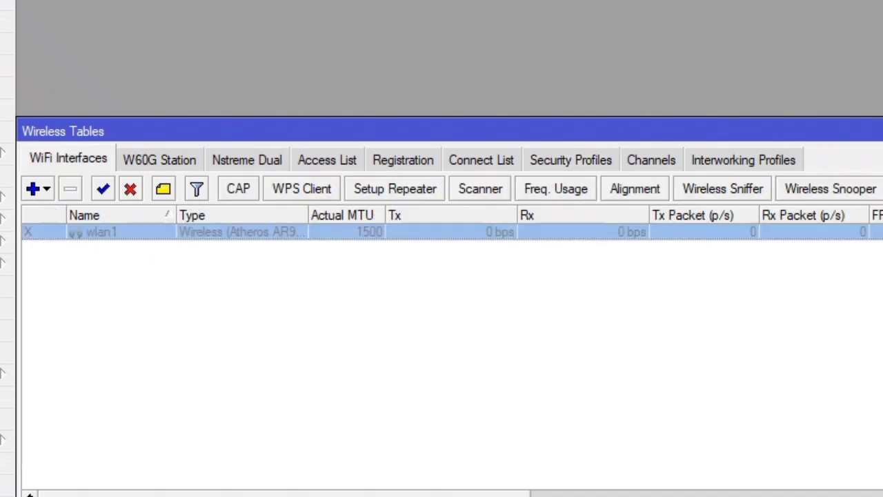
click(102, 188)
click(442, 345)
click(102, 232)
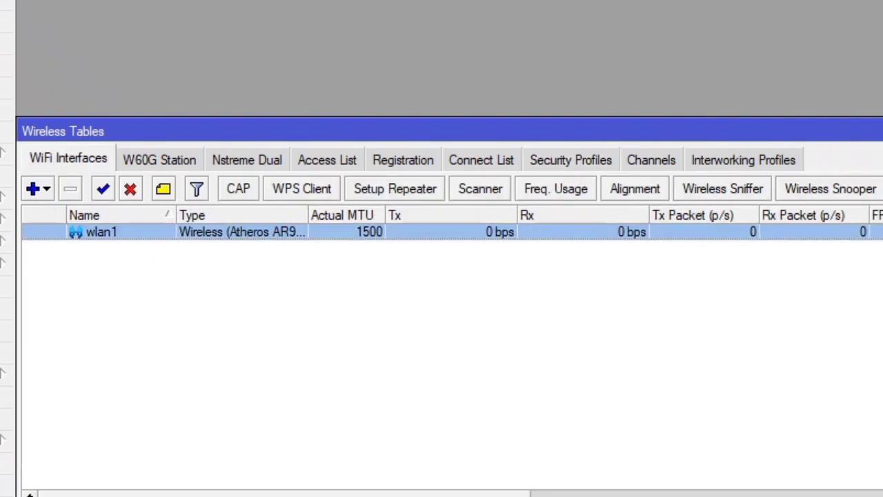
right_click(120, 233)
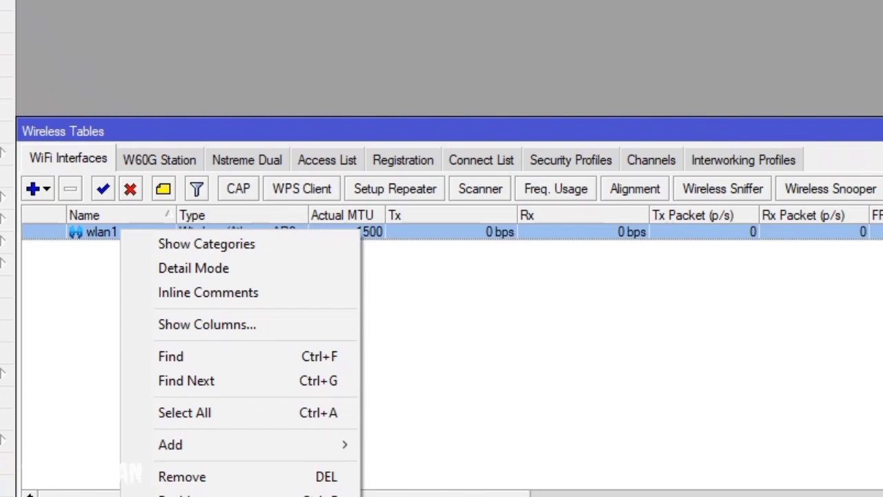
- Set wlan1's wireless mode to ap bridge with SSID 'UKK-12'
key(Escape)
double_click(101, 232)
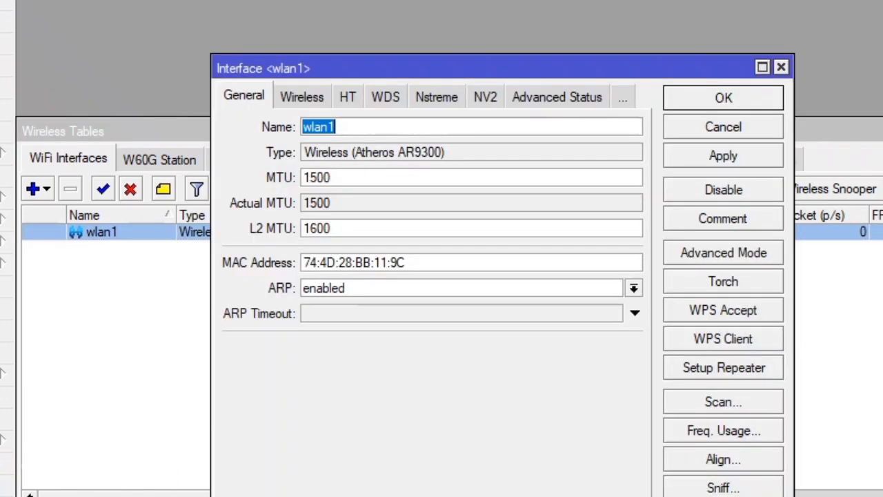
key(ctrl+Tab)
key(alt+Down)
key(Up)
key(Up)
key(Up)
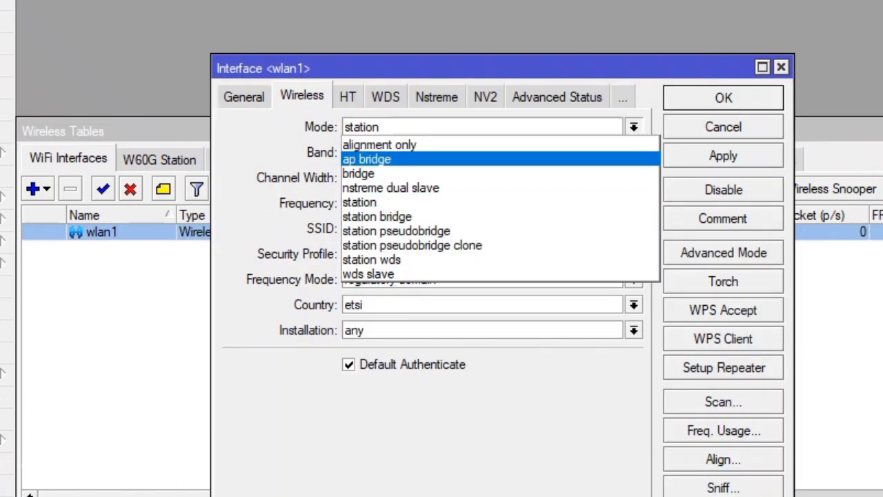
key(Return)
key(Tab)
key(Tab)
key(Tab)
key(Tab)
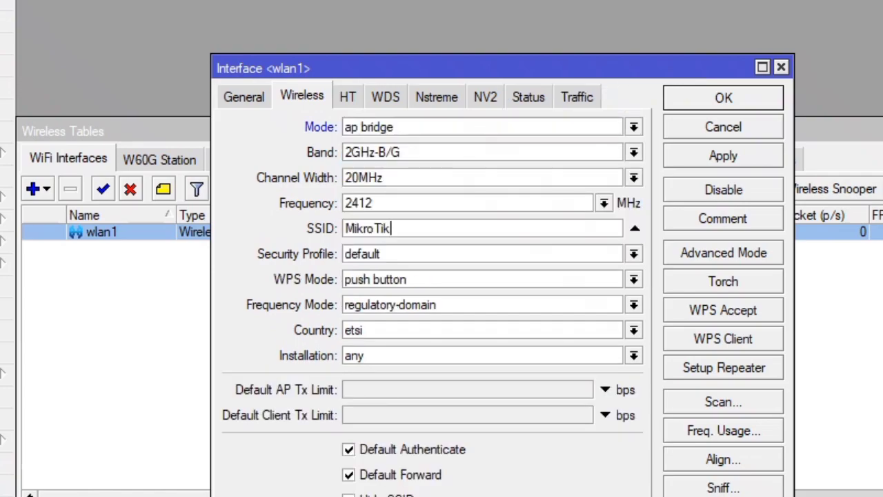
text(UKK)
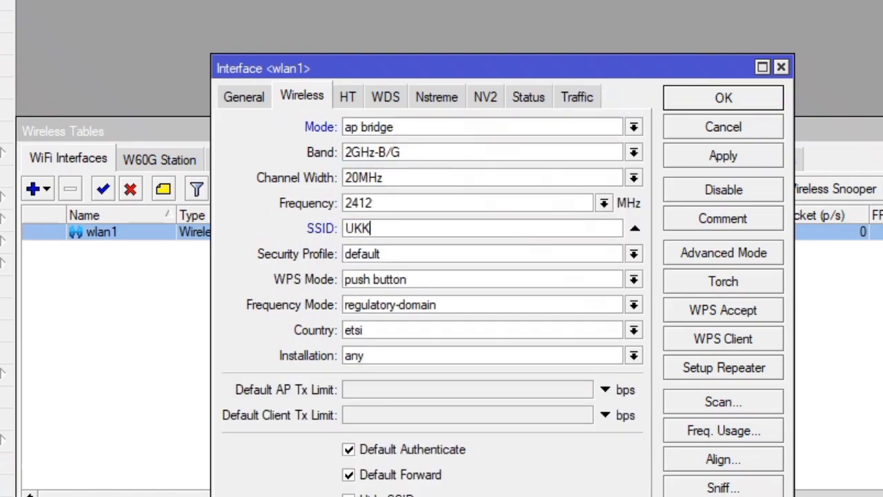
text(-11)
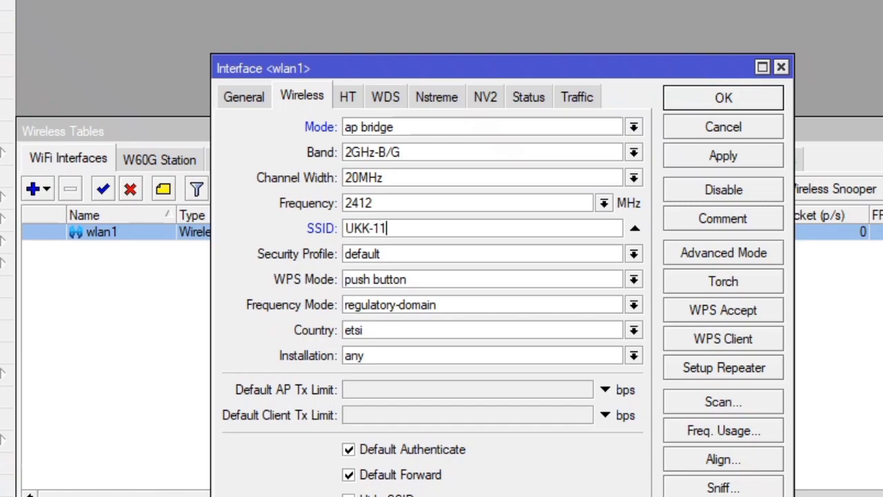
key(BackSpace)
text(2)
- Assign the PW WLAN security profile to wlan1 and apply the settings
key(Tab)
key(alt+Down)
key(Up)
key(Return)
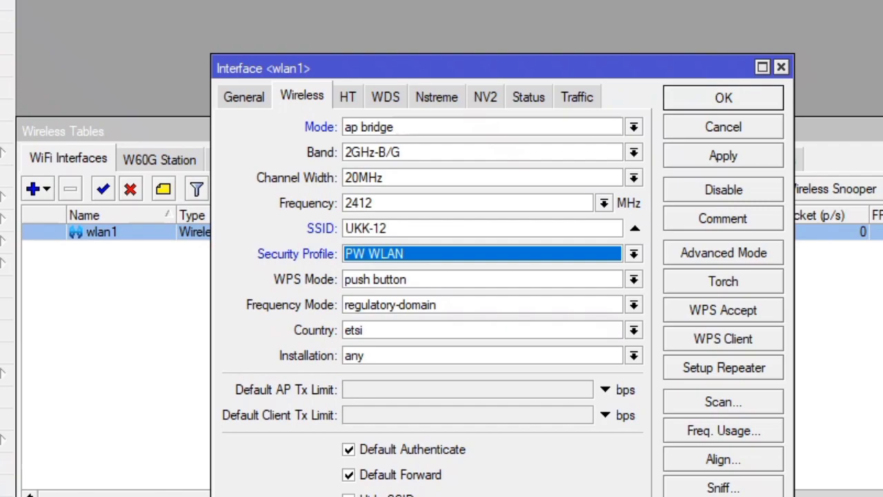
click(723, 155)
click(724, 98)
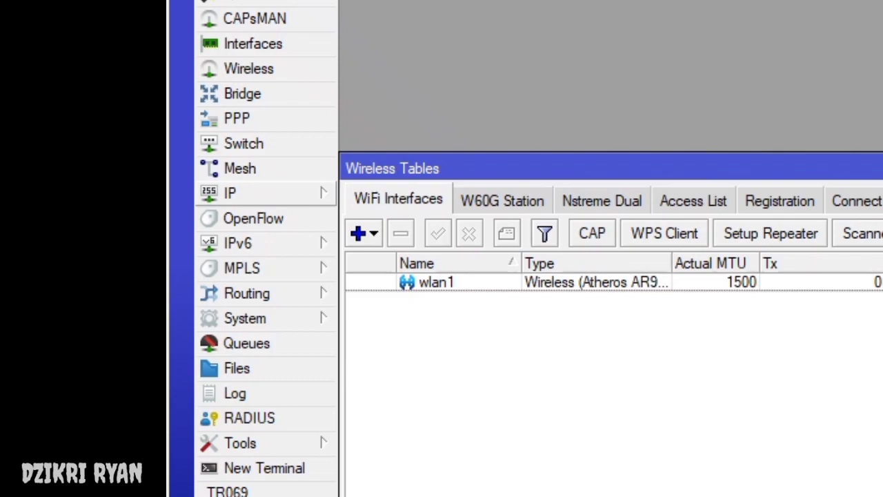
- Add IP address 192.168.40.1/24 on interface VLAN 10 GURU
click(262, 194)
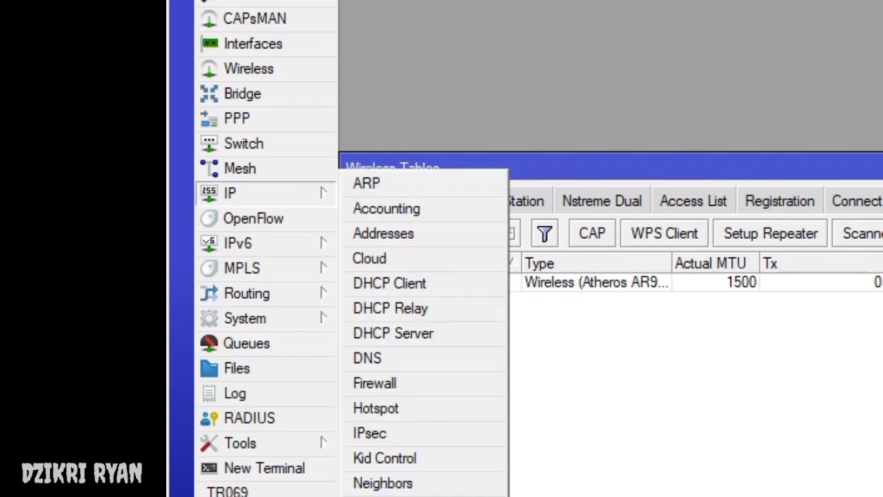
click(262, 193)
click(383, 233)
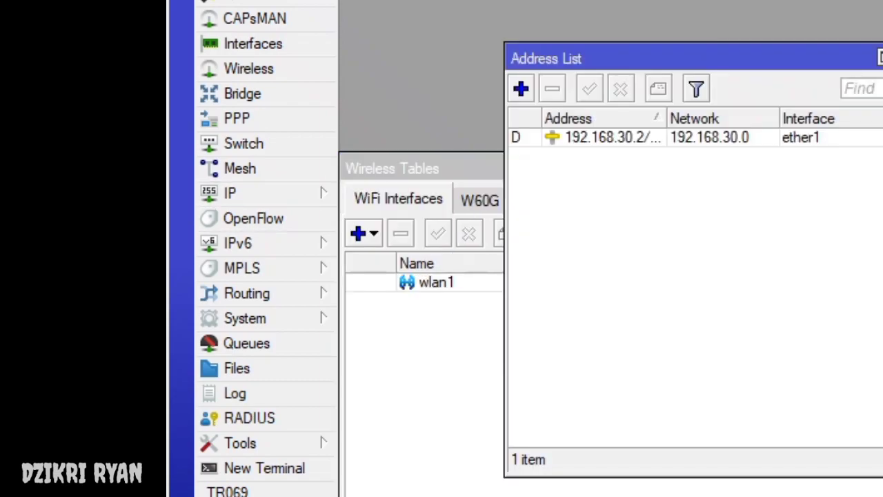
click(521, 88)
click(791, 211)
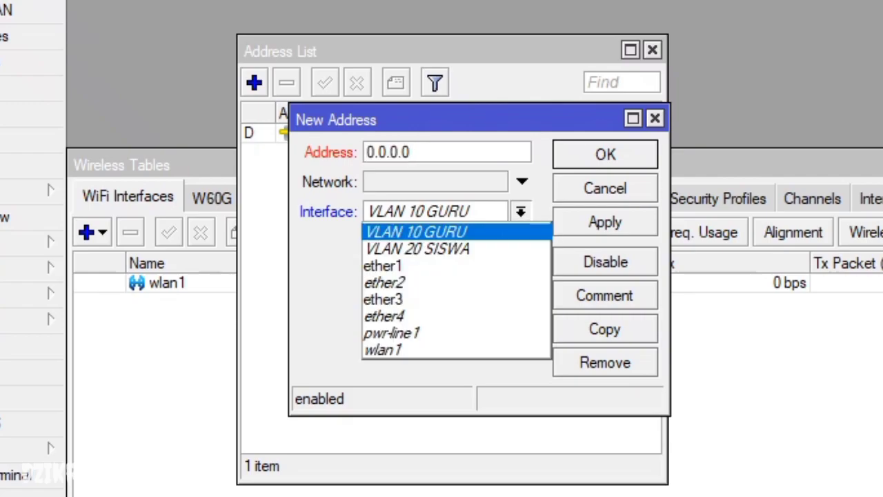
key(Return)
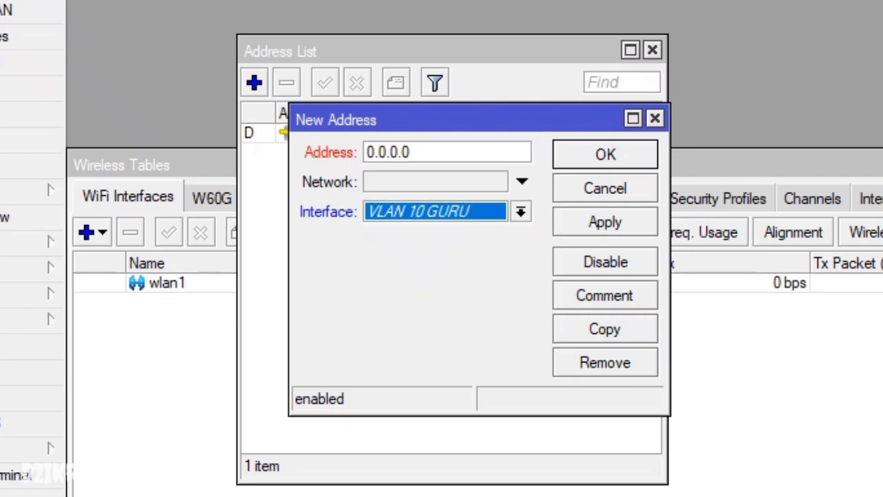
key(shift+Tab)
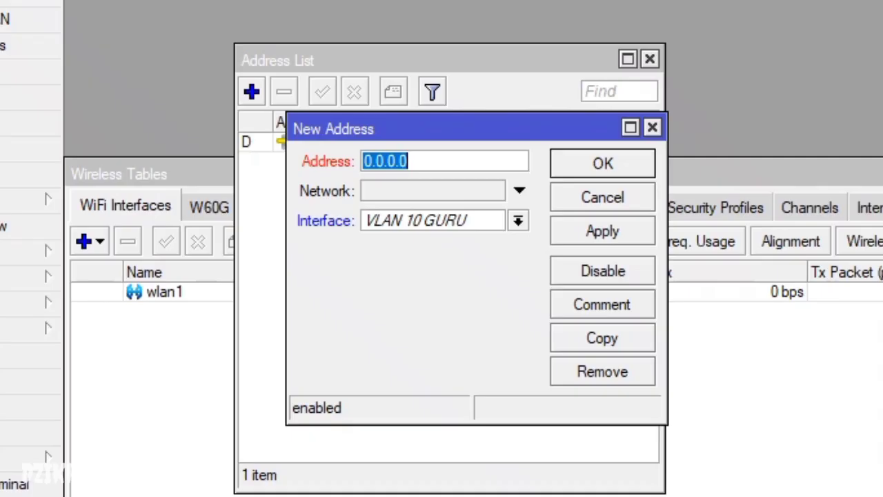
text(192.168.1)
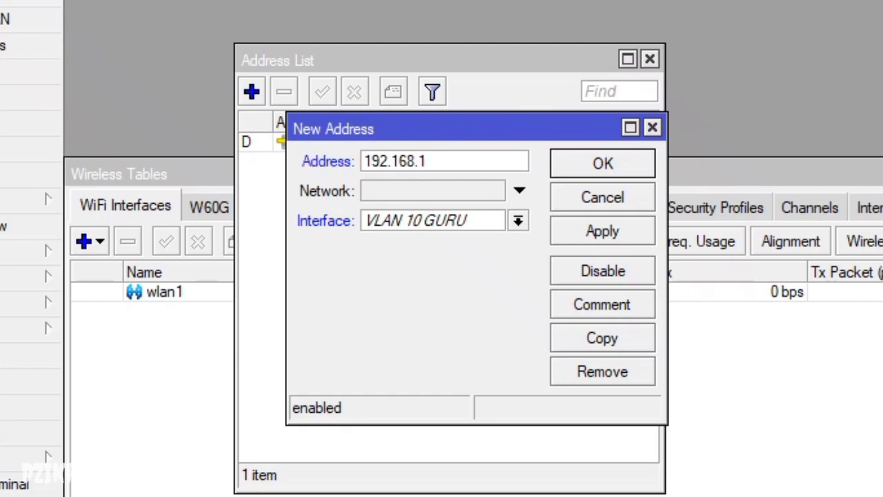
key(BackSpace)
text(40.1/24)
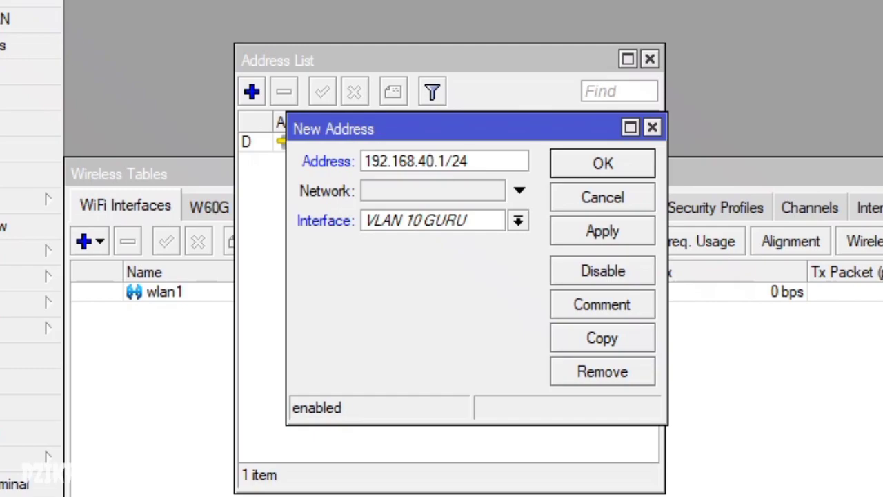
key(Return)
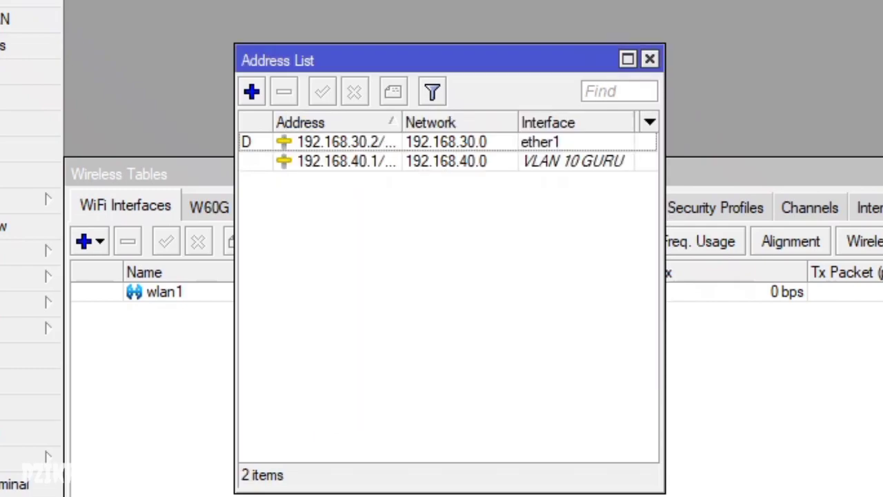
- Add IP address 192.168.60.1/24 on interface VLAN 20 SISWA
key(Insert)
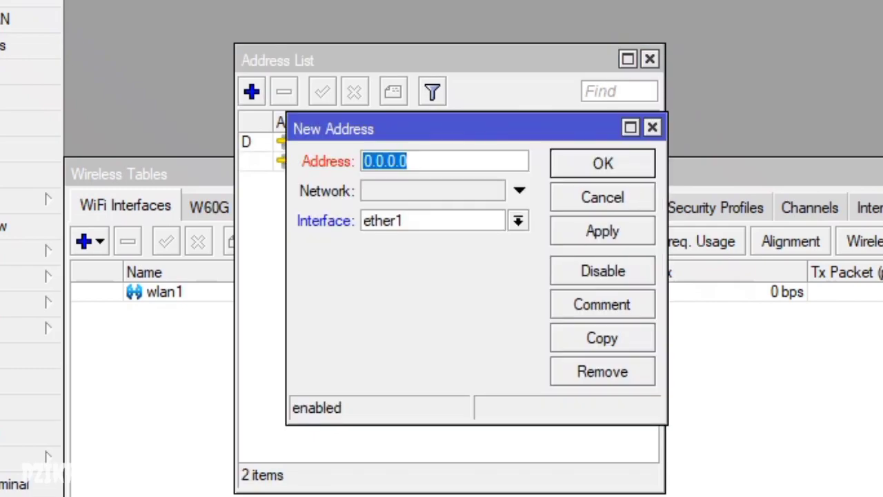
key(Tab)
key(alt+Down)
key(Return)
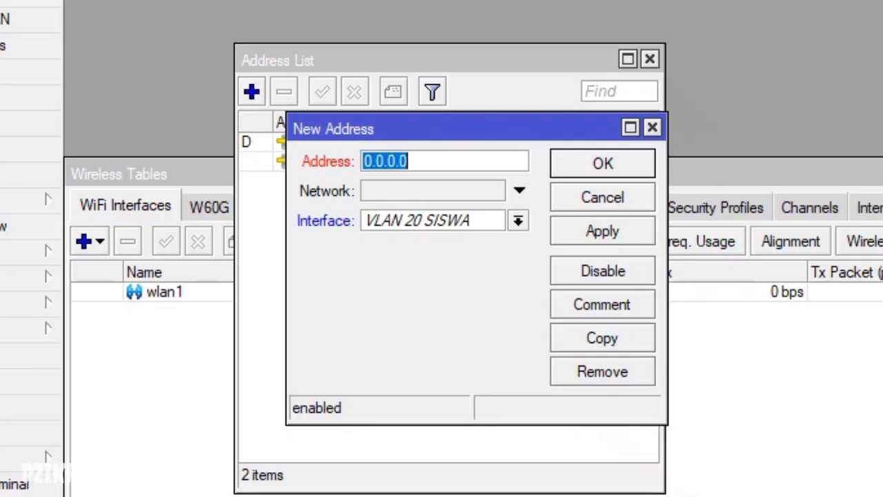
text(19)
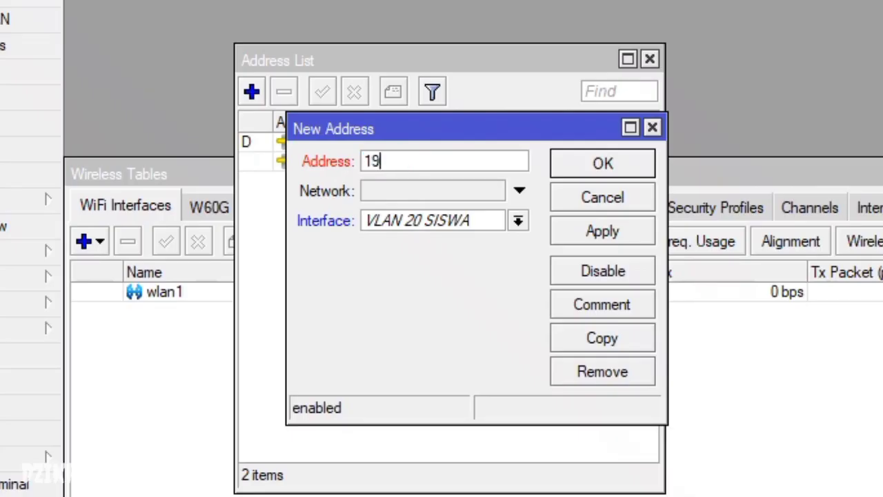
text(2.168.6)
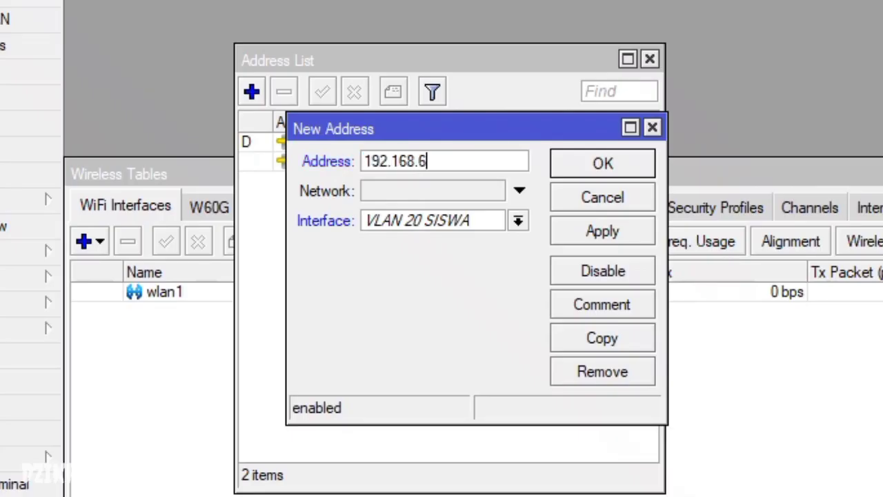
text(0.1/04)
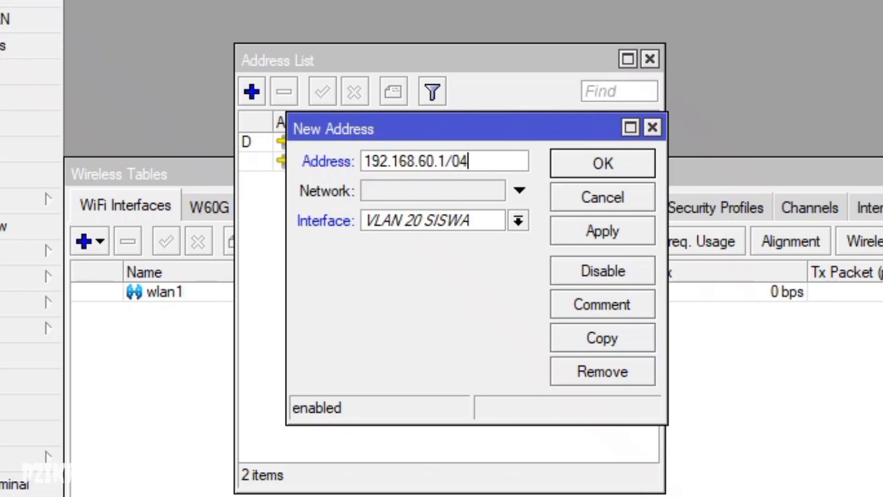
key(BackSpace)
key(BackSpace)
text(24)
click(603, 231)
key(Return)
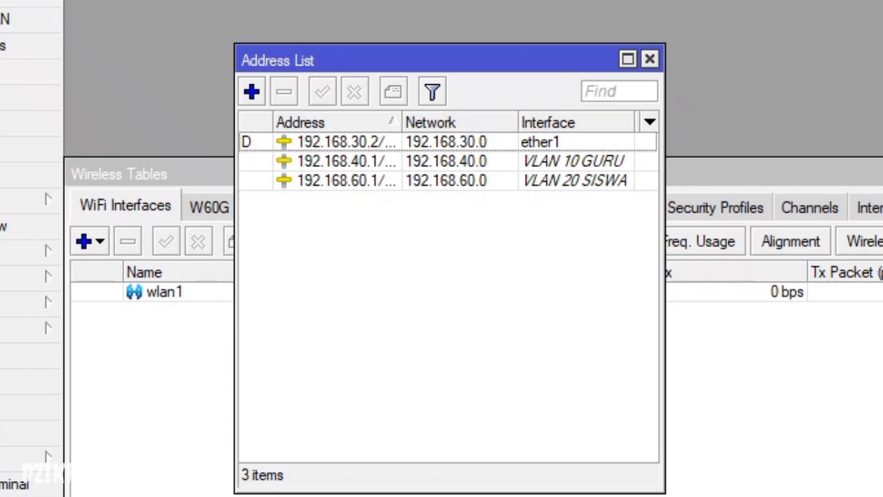
- Add 192.168.20.1/24 on wlan1 and close the Address List
click(251, 91)
click(517, 221)
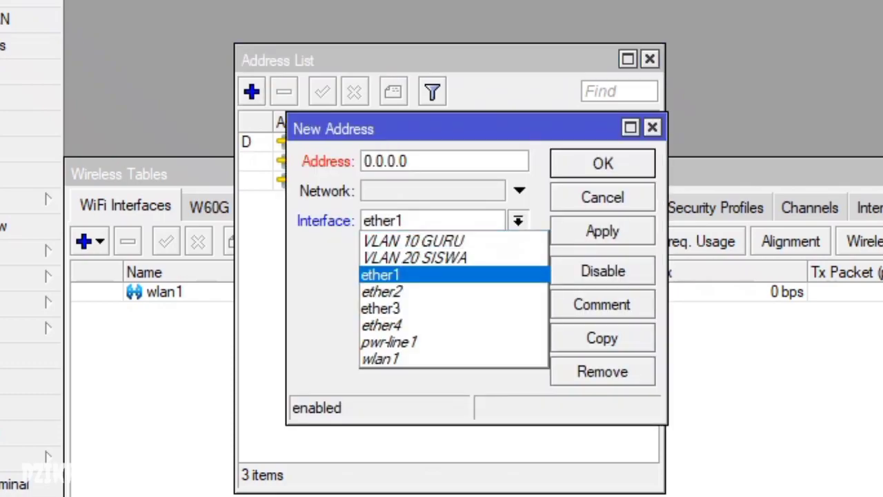
key(Return)
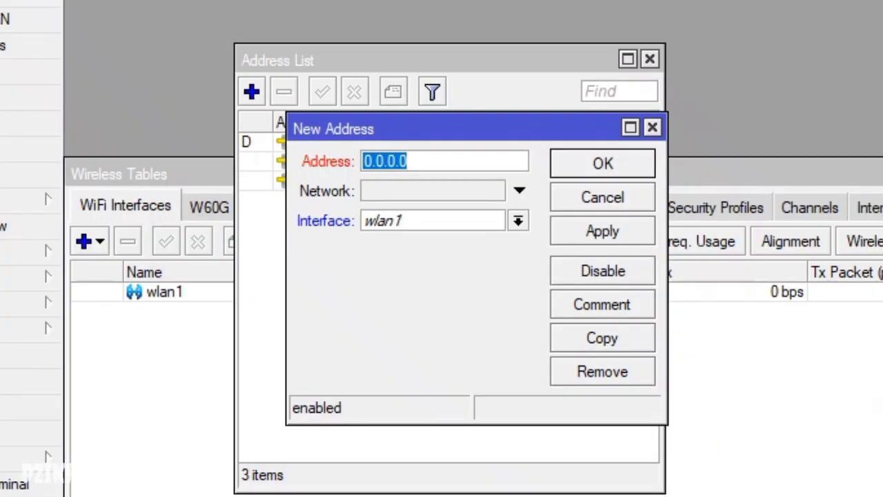
text(192.168.2)
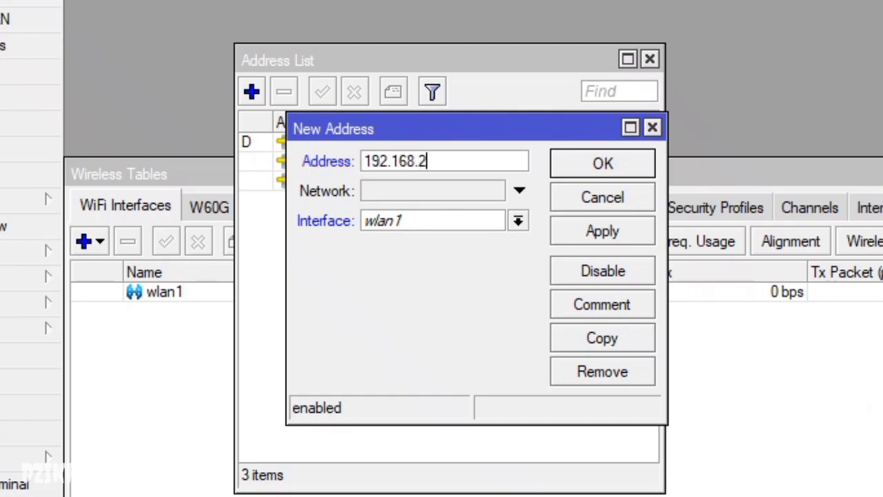
text(0.1/24)
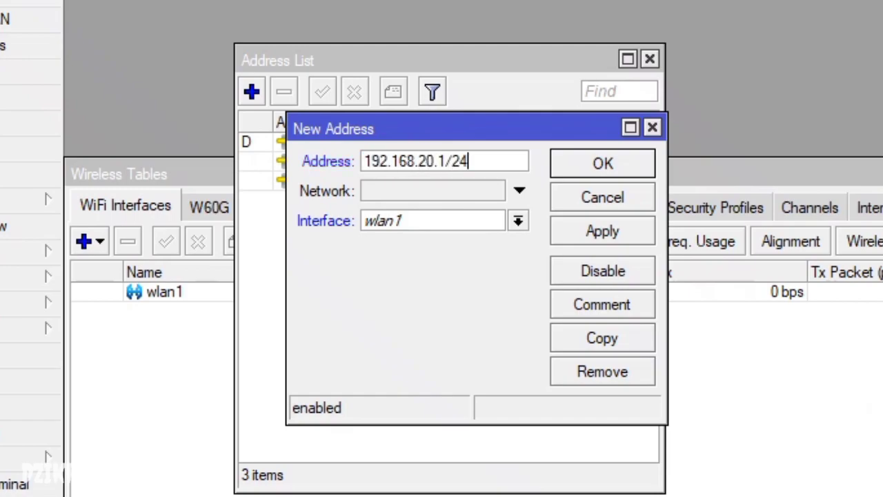
key(Return)
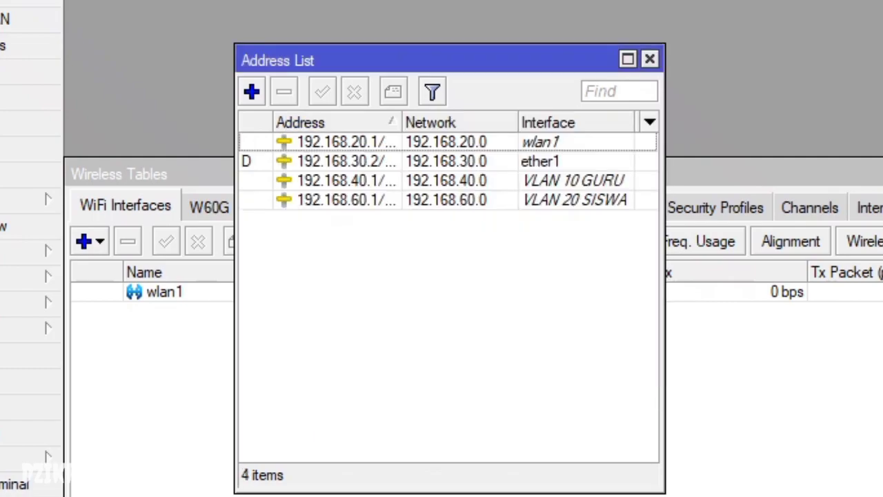
click(650, 60)
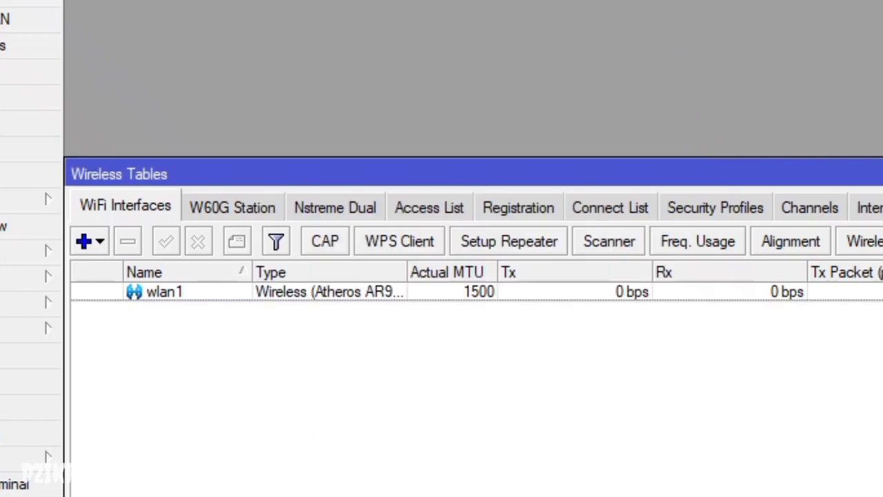
- Start DHCP Setup in IP > DHCP Server with VLAN 10 GURU as the interface
click(27, 198)
click(120, 345)
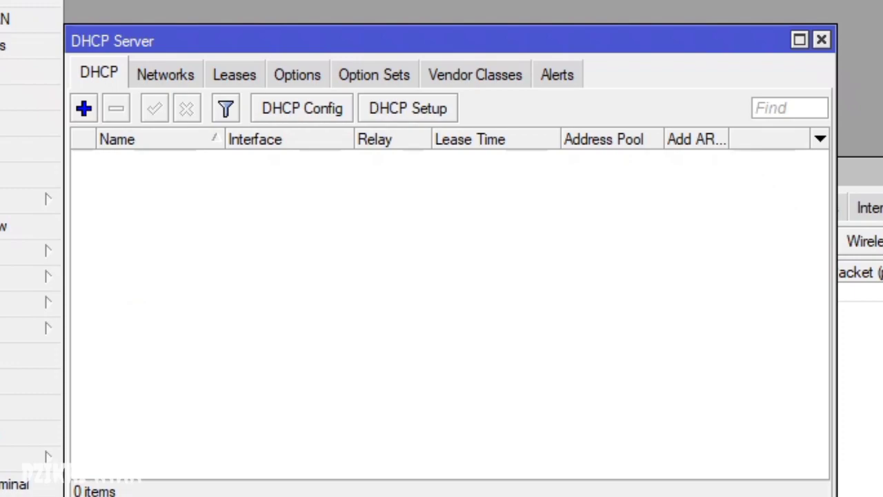
click(408, 109)
click(603, 266)
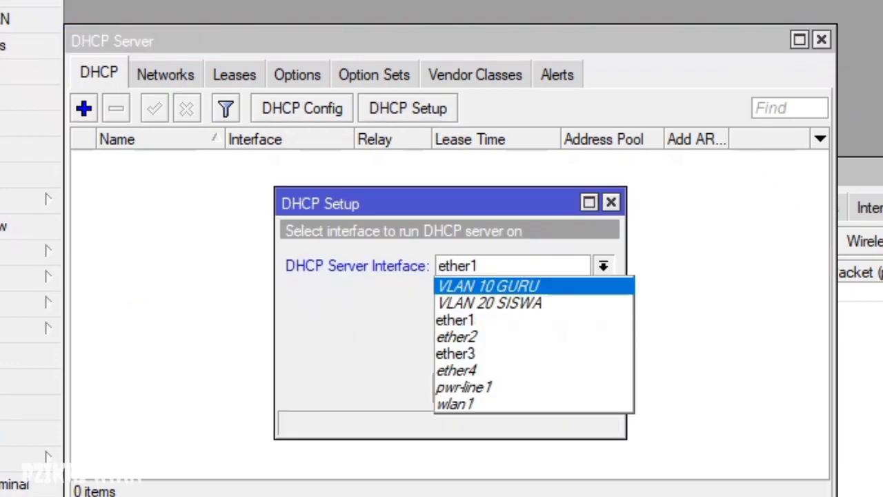
key(Return)
key(Return)
key(Return)
key(Return)
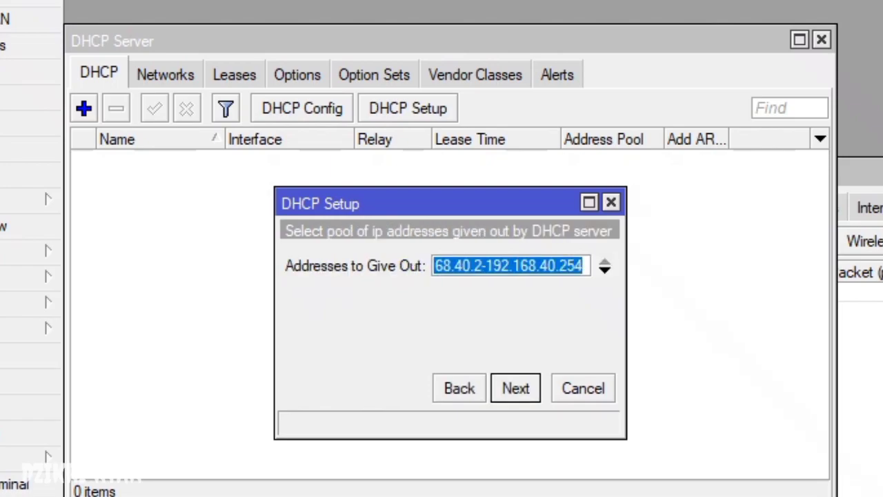
- Set the address pool to 192.168.40.10-192.168.40.50 and accept the remaining defaults to finish
double_click(477, 266)
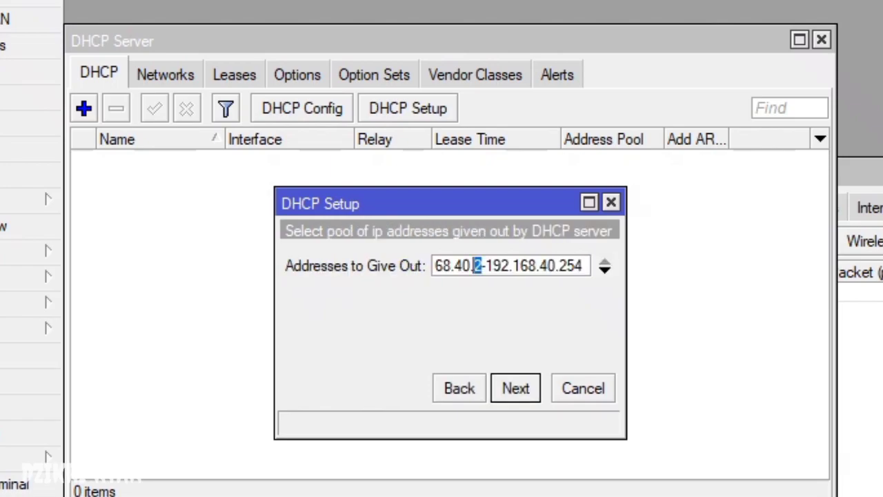
text(10)
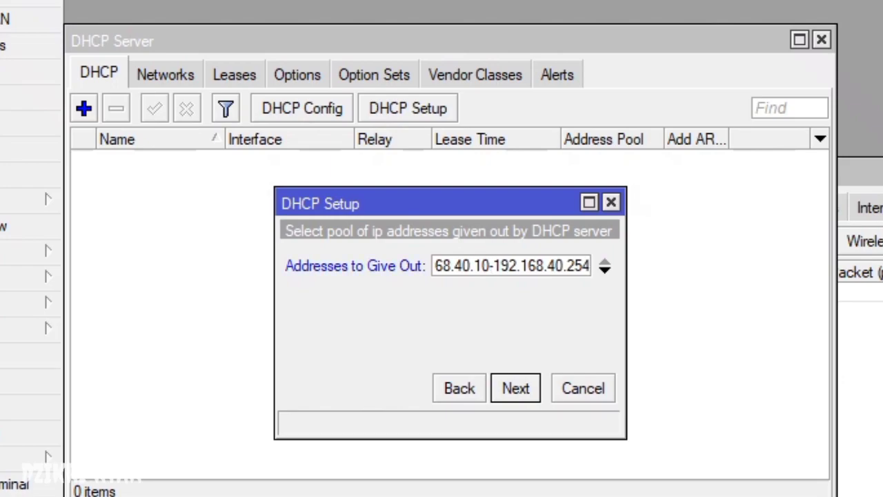
click(584, 266)
key(BackSpace)
key(BackSpace)
key(BackSpace)
text(50)
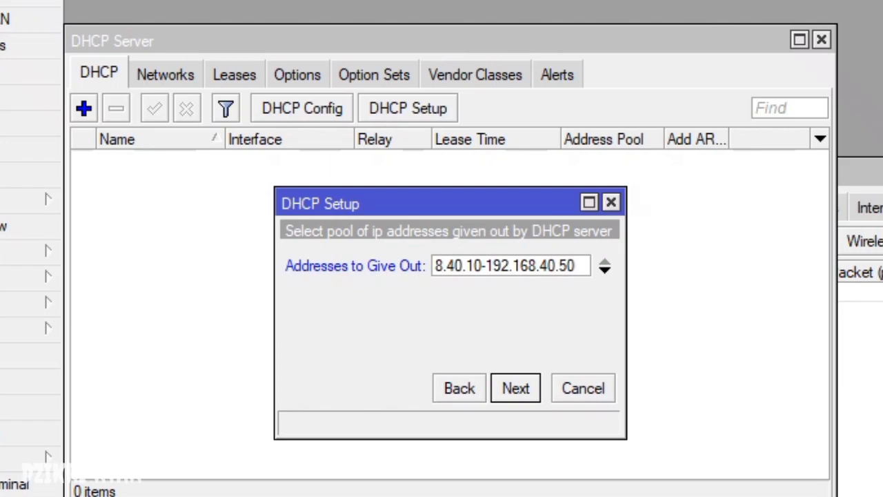
click(483, 265)
key(shift+Left)
key(shift+Left)
key(shift+Right)
key(shift+Left)
key(End)
key(shift+Left)
key(shift+Left)
key(Return)
key(Return)
key(Return)
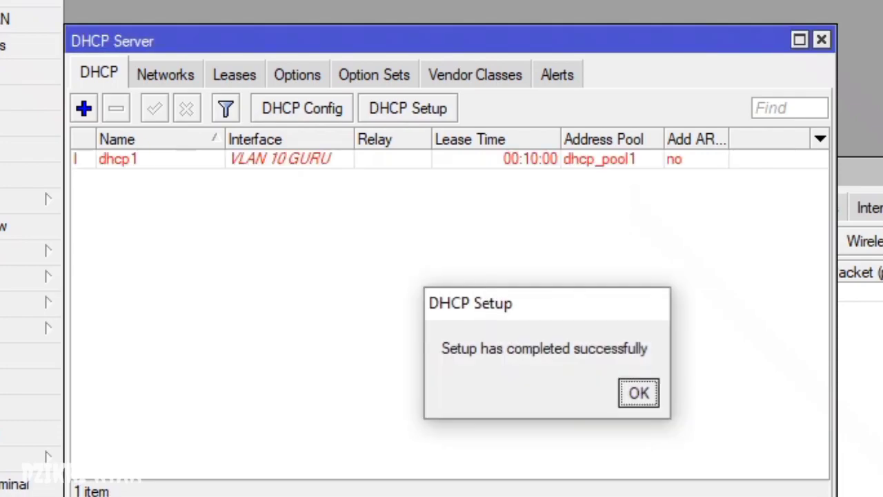
key(Return)
- Run DHCP Setup on VLAN 20 SISWA with pool 192.168.60.10–192.168.60.50, keeping default DNS and lease time
key(Return)
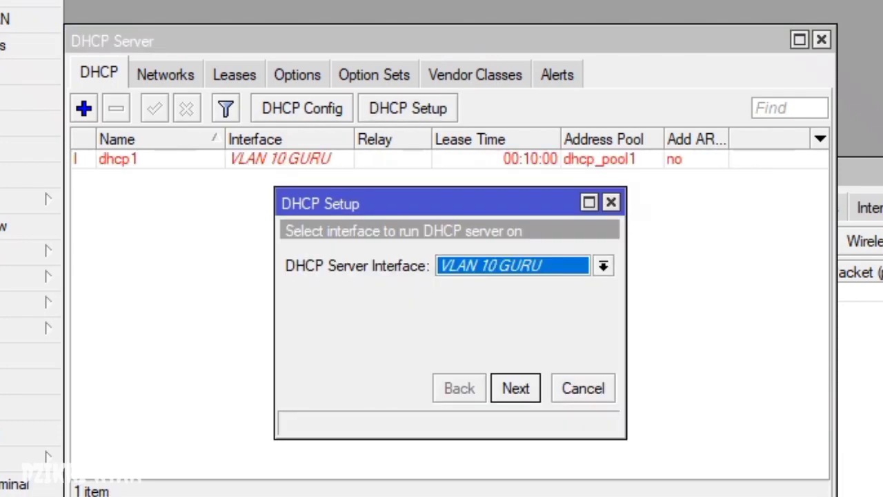
key(alt+Down)
key(Down)
key(Return)
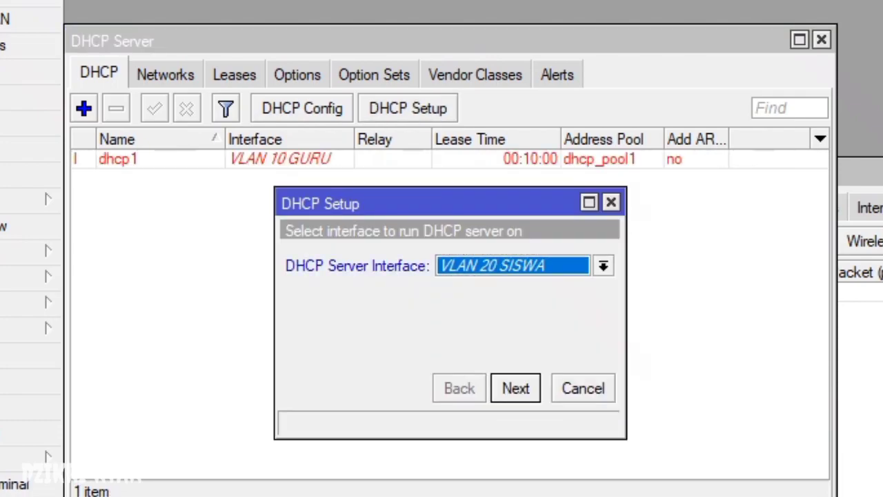
key(Return)
key(Return)
key(Return)
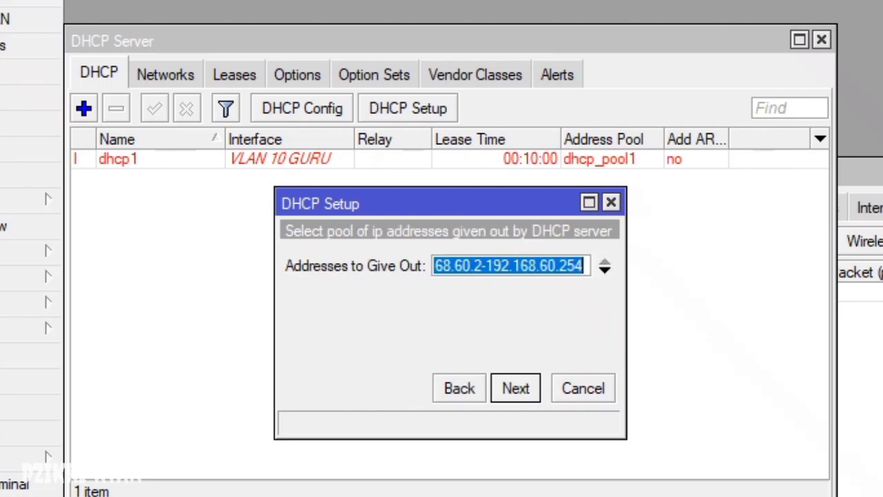
click(470, 266)
key(BackSpace)
text(10)
key(Right)
key(Right)
key(Right)
key(Right)
key(Right)
key(Right)
key(Right)
key(Right)
key(Right)
key(Right)
key(Right)
key(Right)
key(Right)
key(Right)
key(Right)
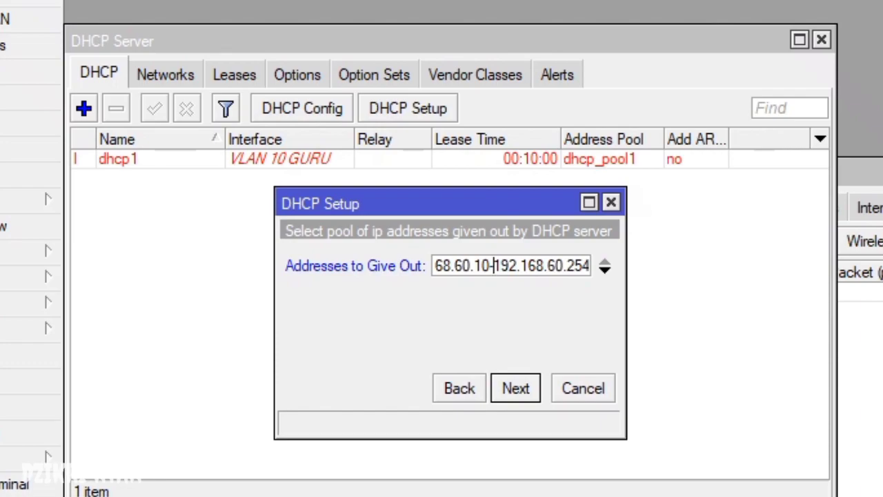
key(BackSpace)
key(BackSpace)
key(BackSpace)
text(50)
key(Return)
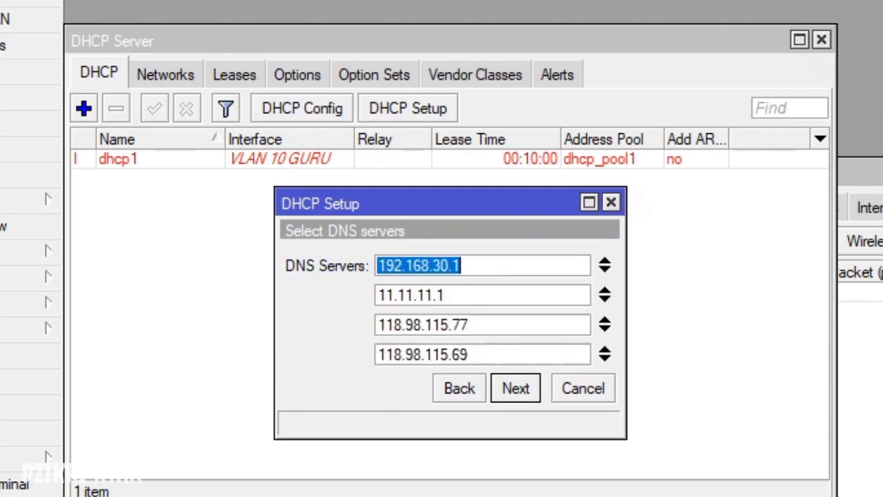
key(Return)
key(Return)
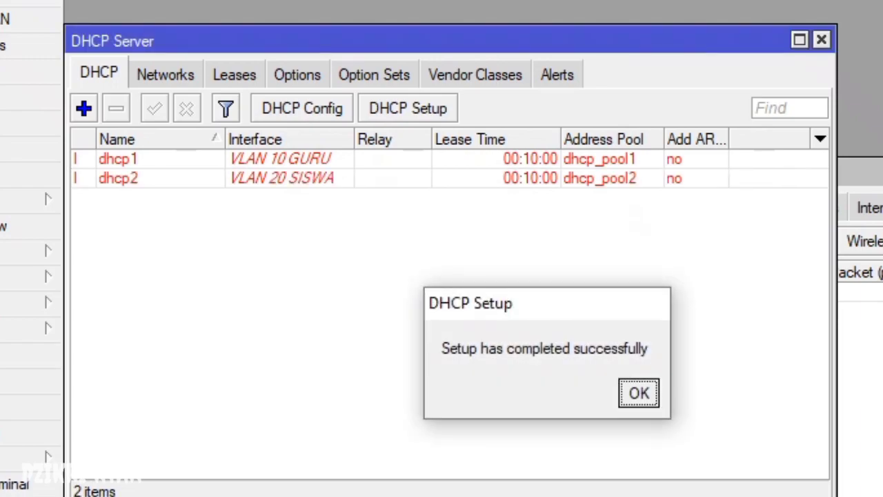
key(Return)
- Run DHCP Setup on wlan1 with pool 192.168.20.10–192.168.20.50, then close the DHCP Server list
key(Return)
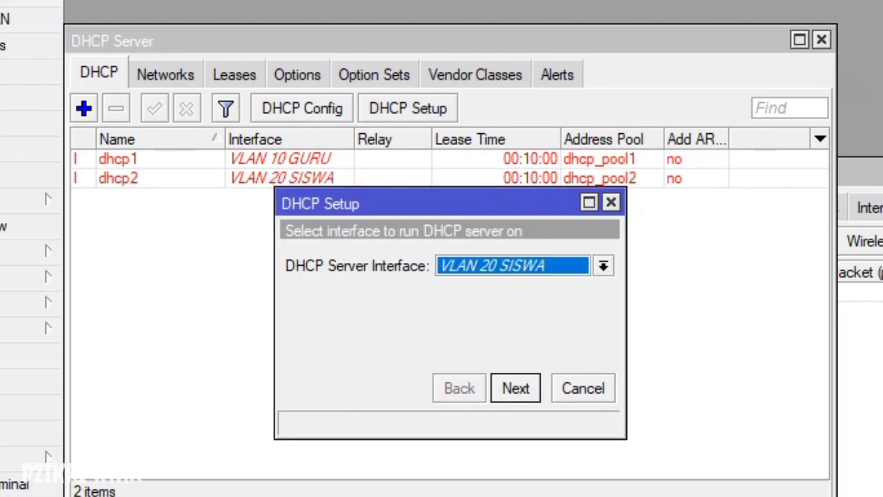
key(alt+Down)
key(Down)
key(Down)
key(Down)
key(Down)
key(Down)
key(Down)
key(Return)
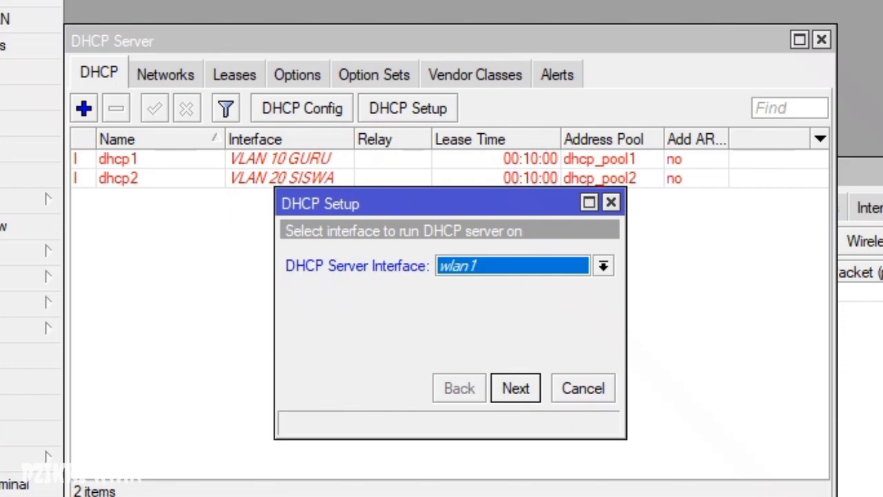
key(Return)
key(Return)
key(Return)
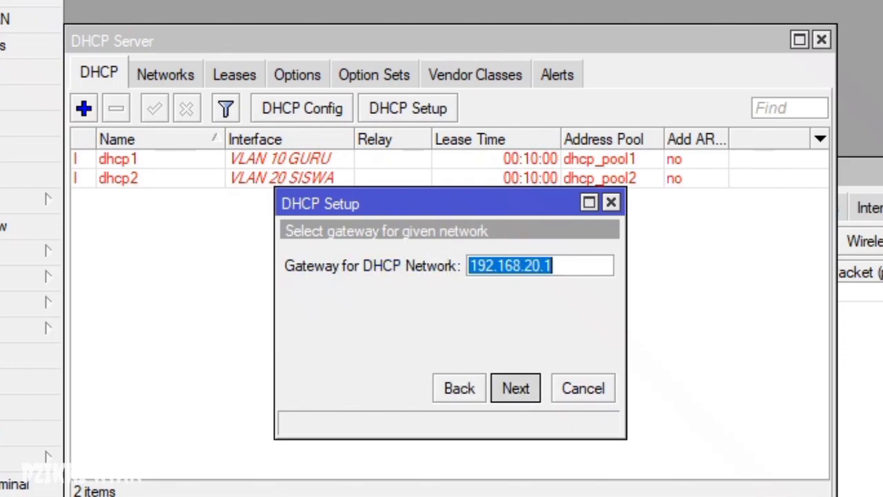
click(483, 266)
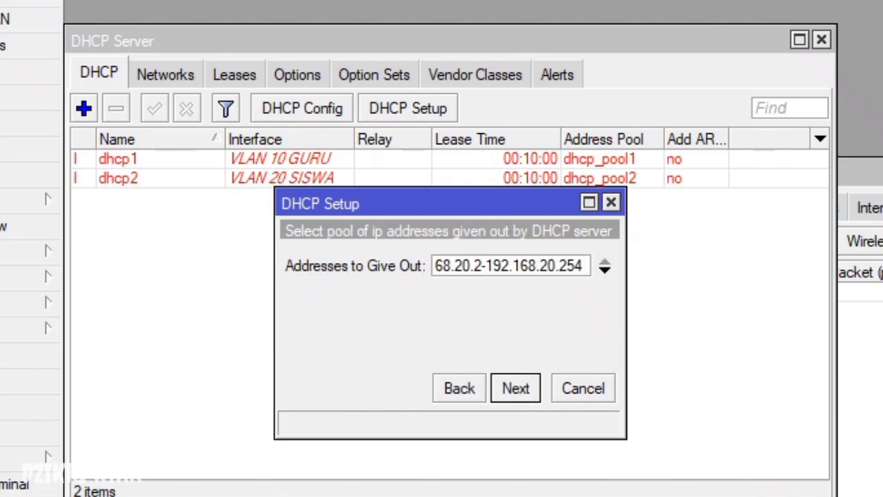
key(BackSpace)
text(10)
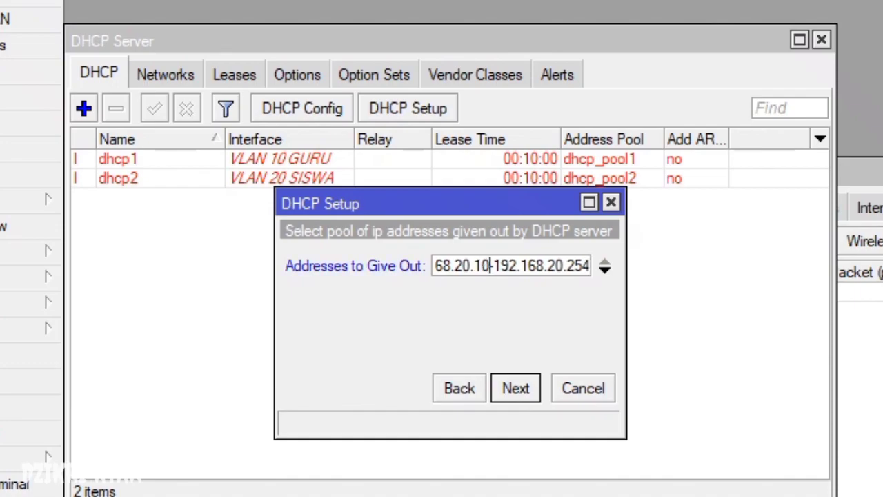
key(Right)
key(Right)
key(Right)
key(Right)
key(Right)
key(Right)
key(Right)
key(Right)
key(Right)
key(Right)
key(Right)
key(Right)
key(Right)
key(Right)
key(BackSpace)
key(BackSpace)
key(BackSpace)
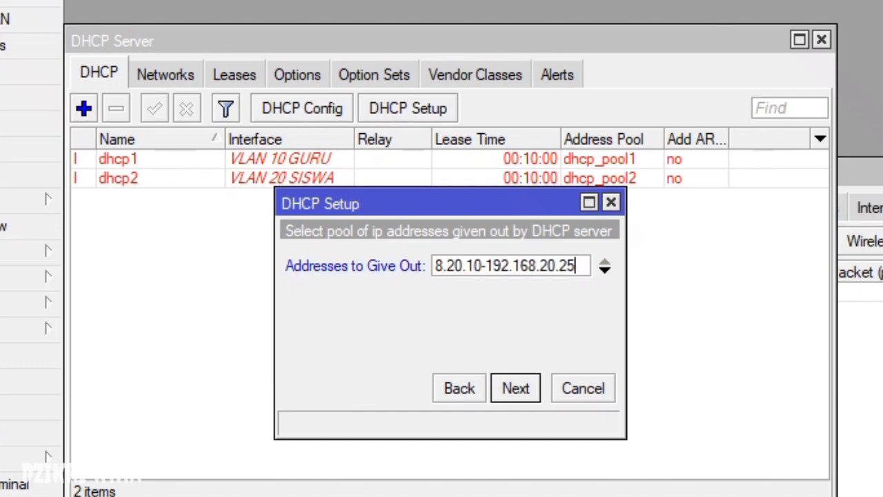
text(50)
key(Return)
key(Return)
key(Return)
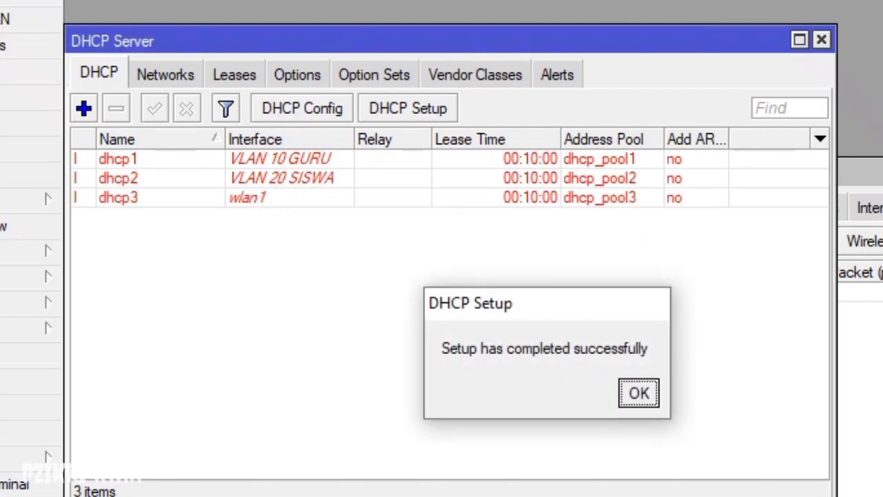
key(Return)
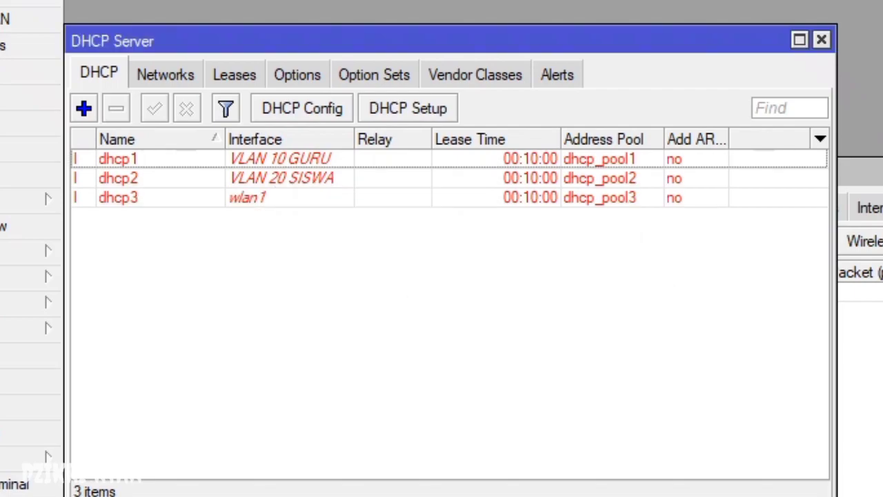
click(821, 40)
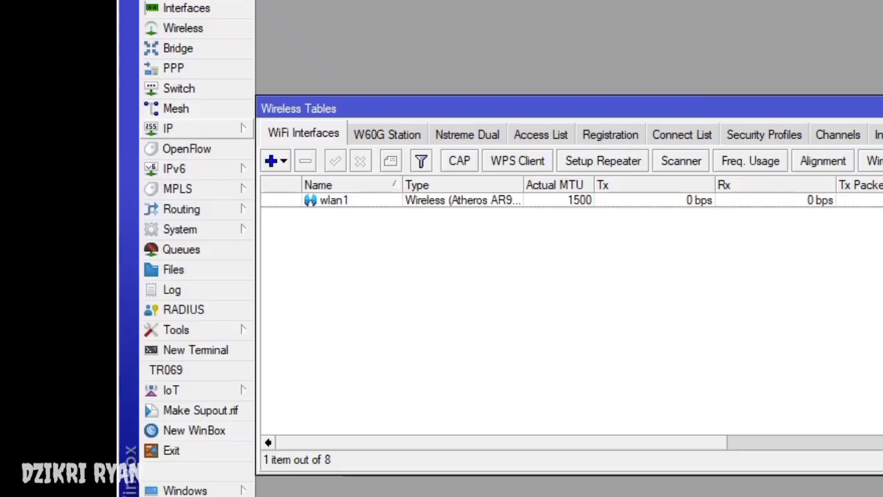
- Go to IP > Hotspot Server Profiles and add a new profile
click(24, 199)
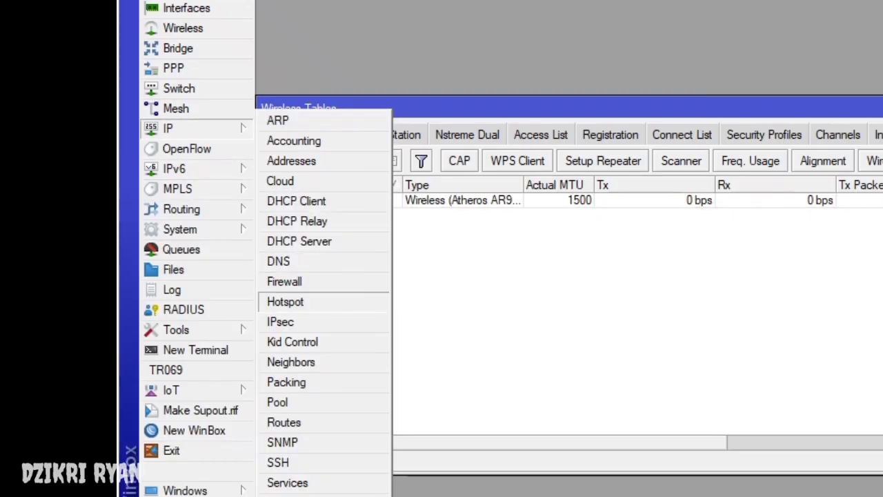
click(285, 302)
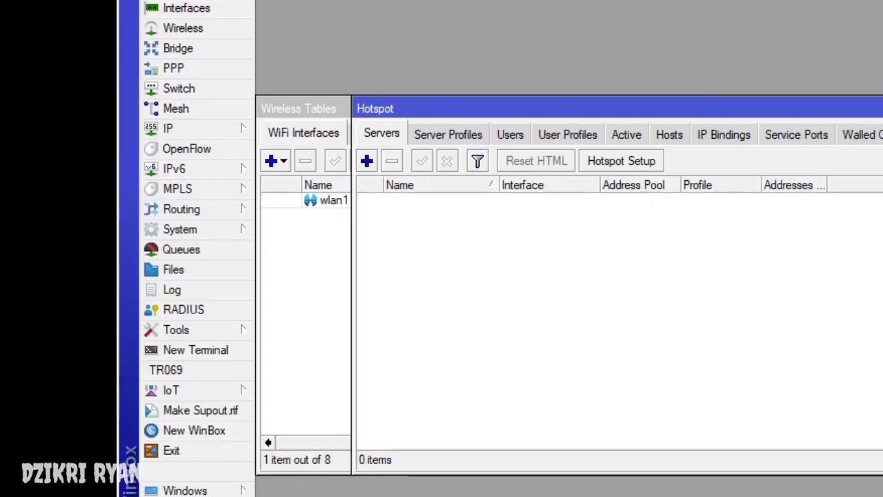
click(448, 134)
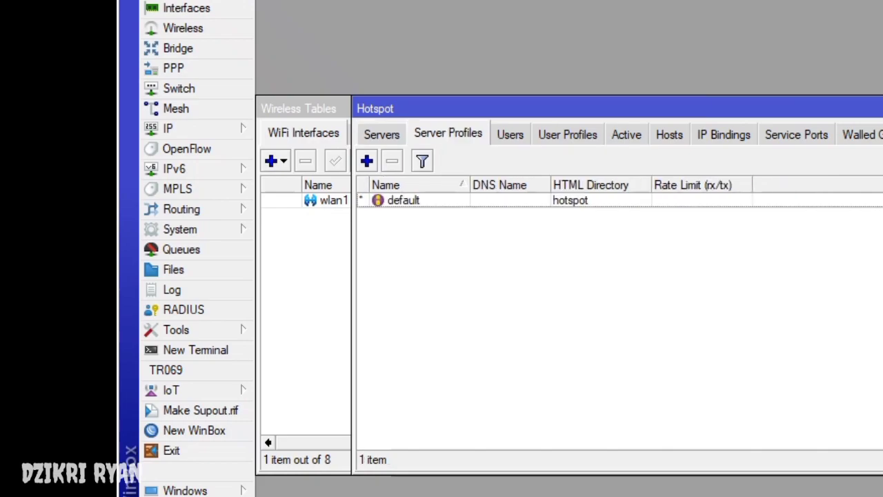
key(Insert)
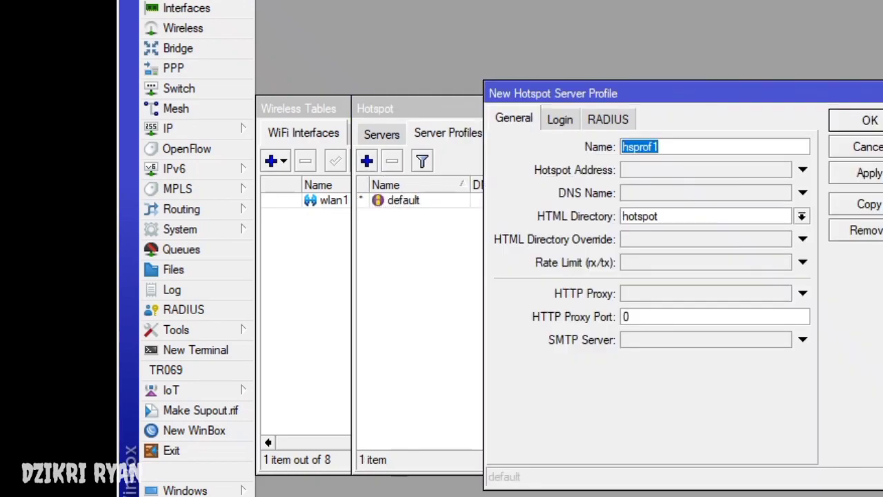
- Set the DNS name to portalsmk.sch.id, disable Cookie login, and save profile hsprof1
click(704, 192)
text(portal)
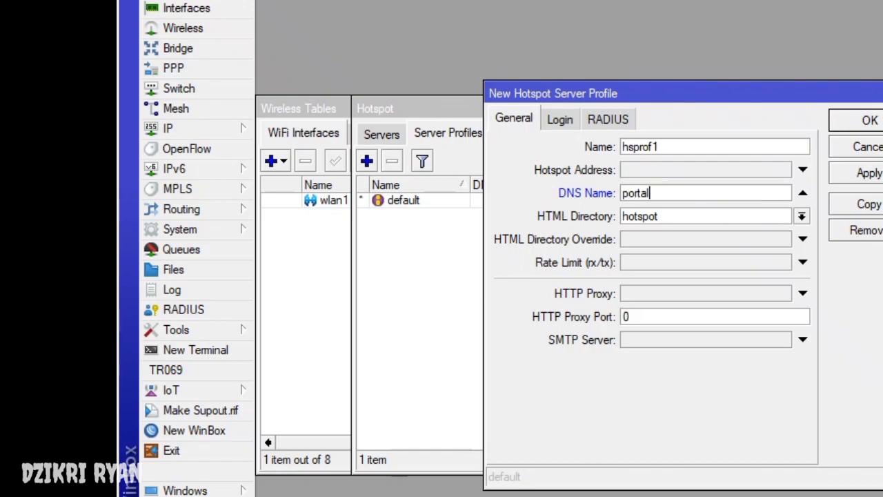
text(smk.sch.id)
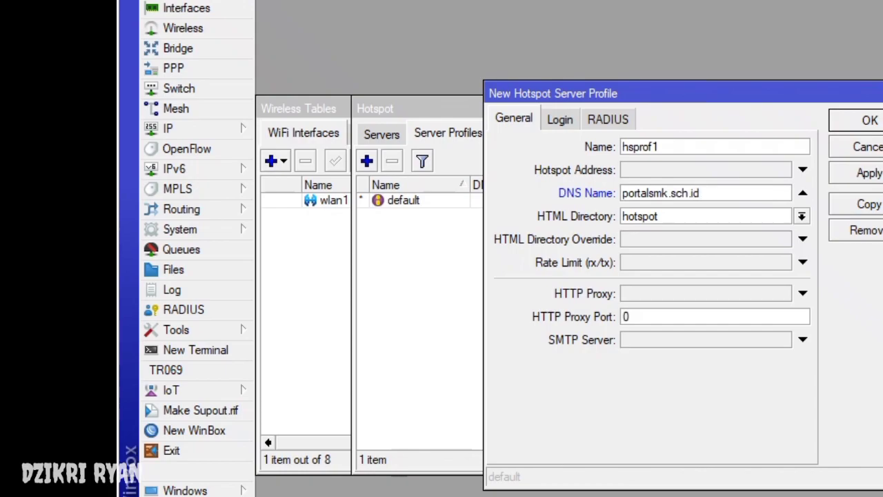
key(shift+Home)
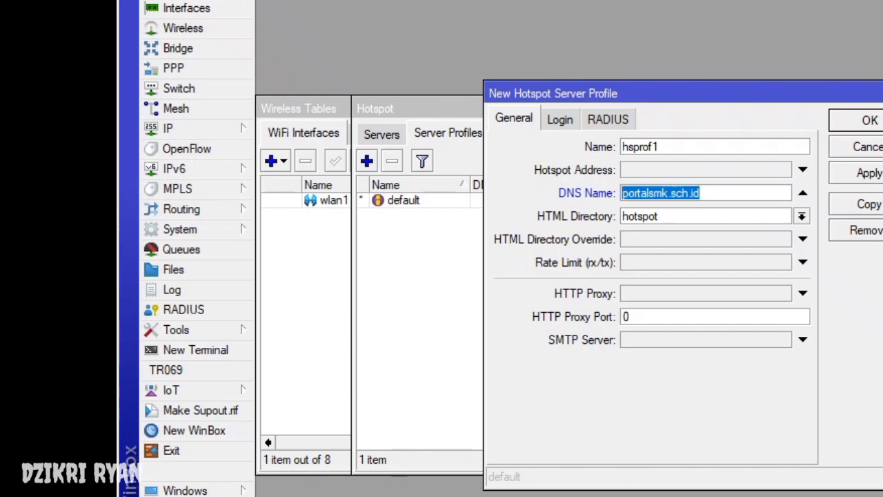
key(ctrl+Tab)
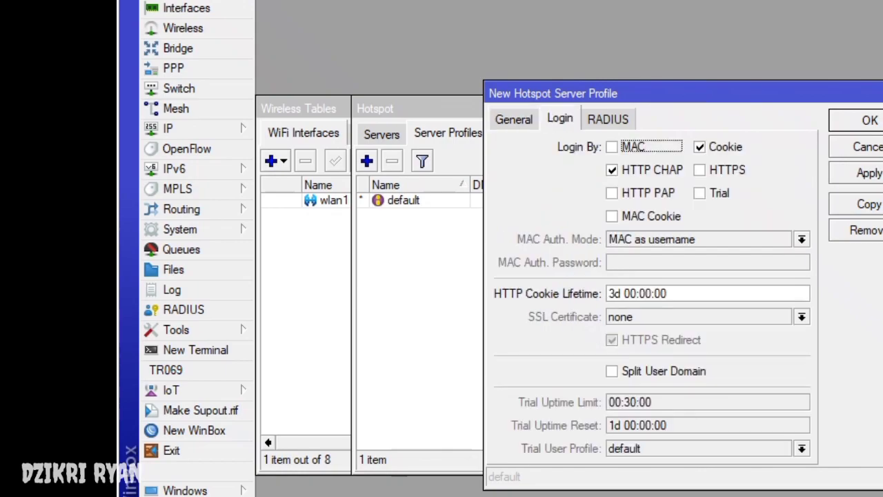
click(700, 146)
key(ctrl+shift+Tab)
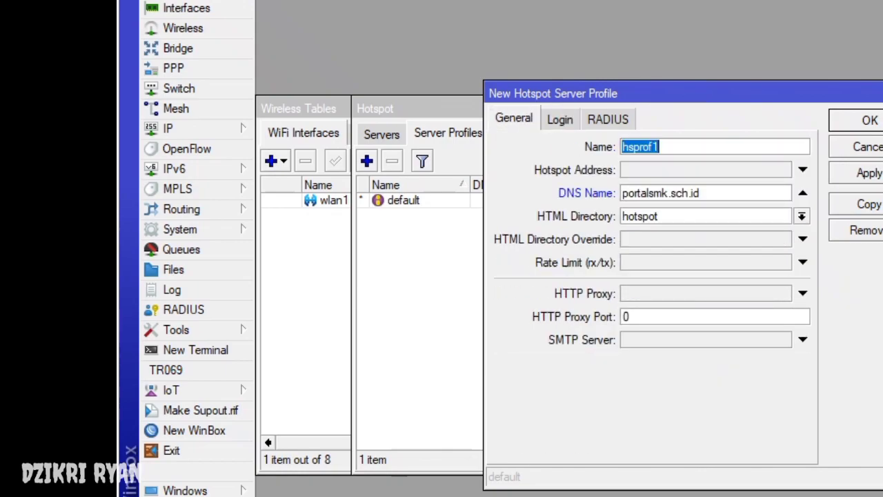
click(700, 194)
click(856, 120)
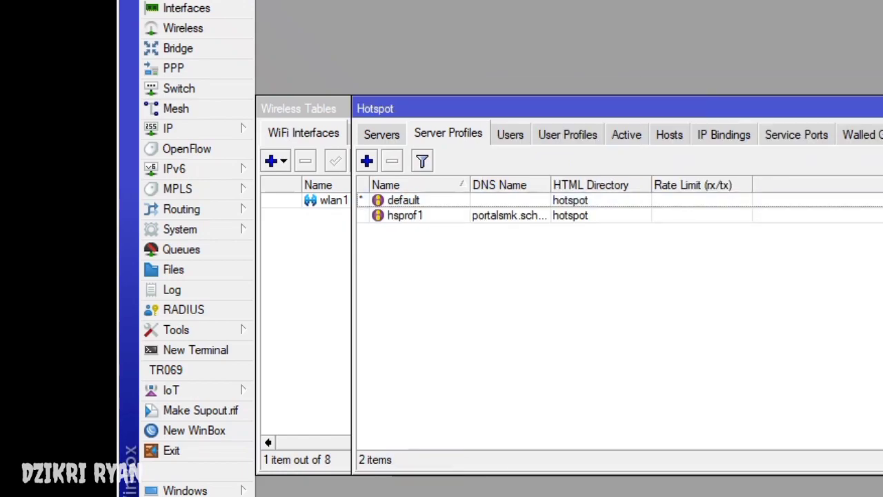
- Add a new hotspot server on interface wlan1
key(ctrl+shift+Tab)
key(Insert)
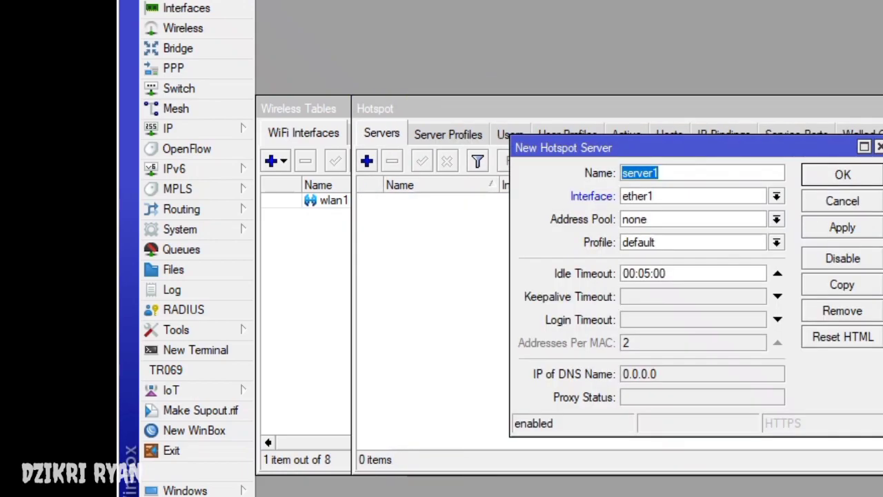
key(Tab)
key(alt+Down)
key(Down)
key(Down)
key(Down)
key(Down)
key(Down)
key(Down)
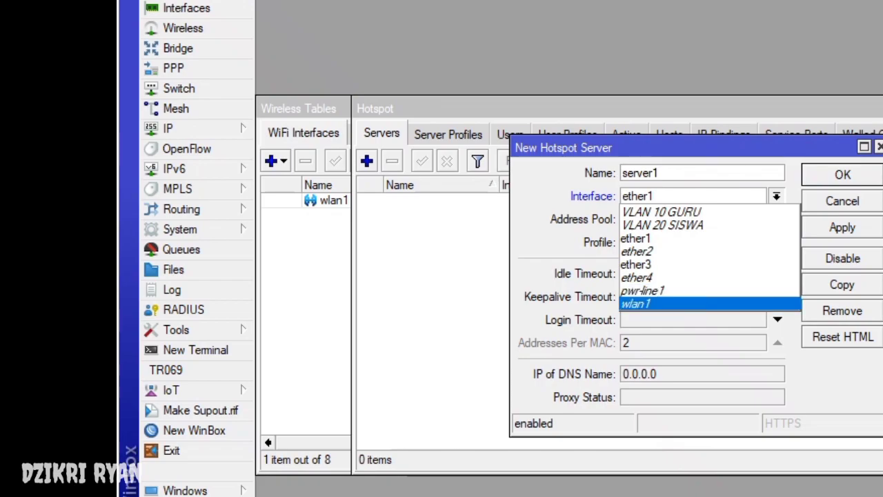
key(Return)
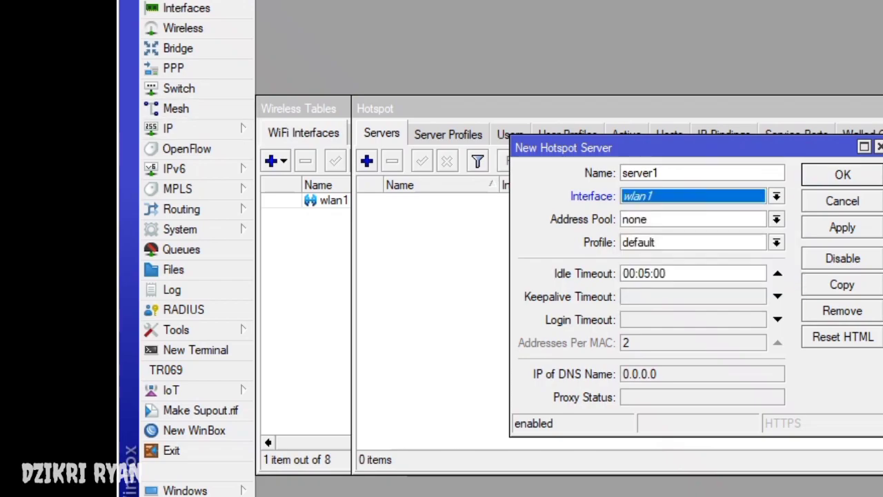
key(Tab)
key(Down)
key(Down)
key(Down)
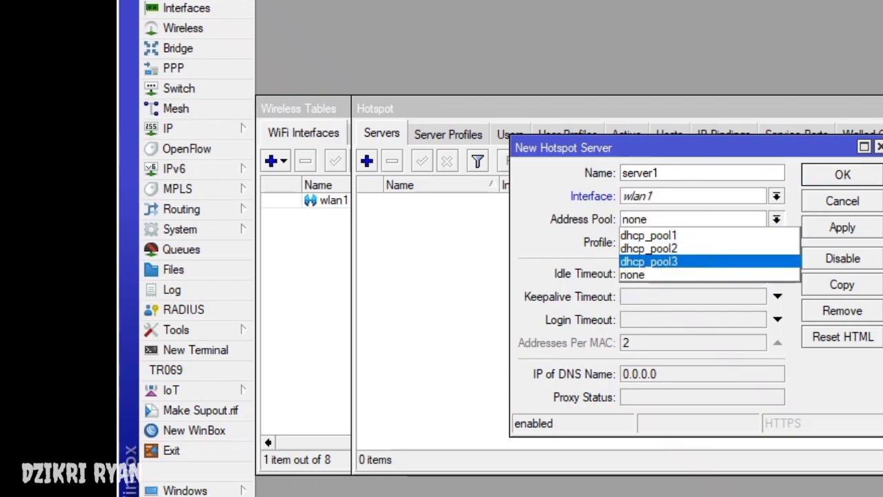
- Confirm in the DHCP server list that wlan1 uses dhcp_pool3 and set that address pool
click(168, 129)
click(168, 129)
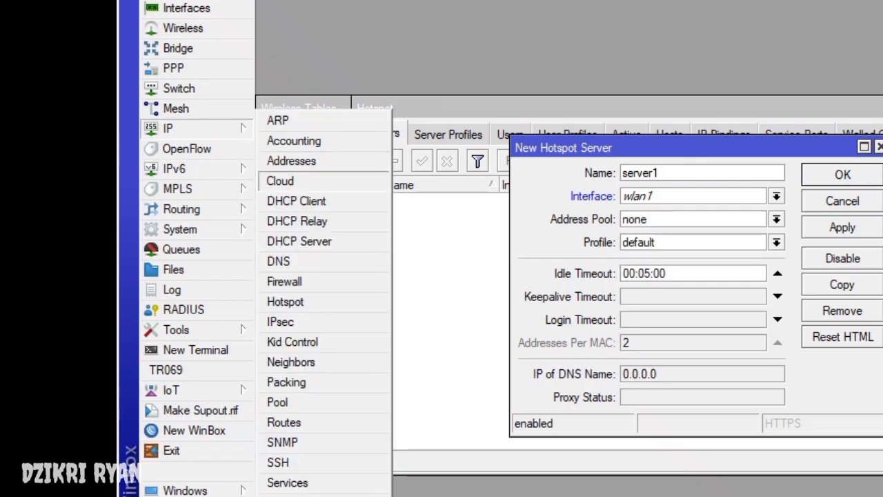
click(299, 241)
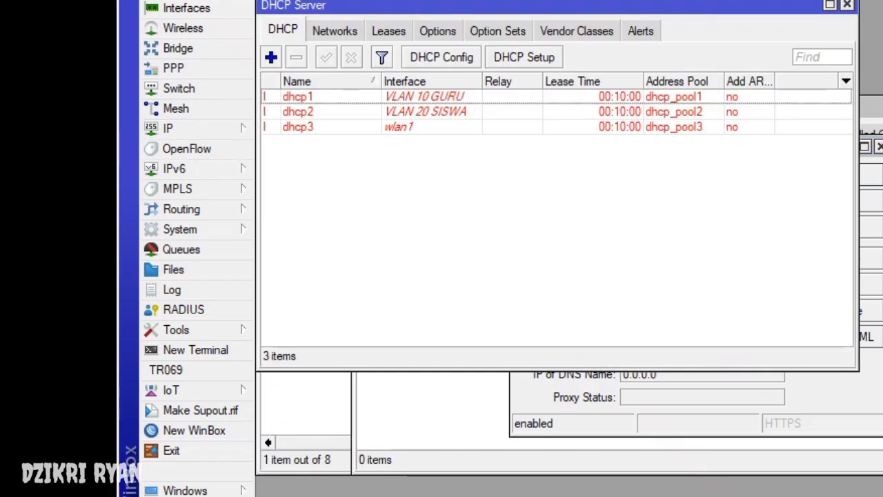
drag(859, 207, 739, 207)
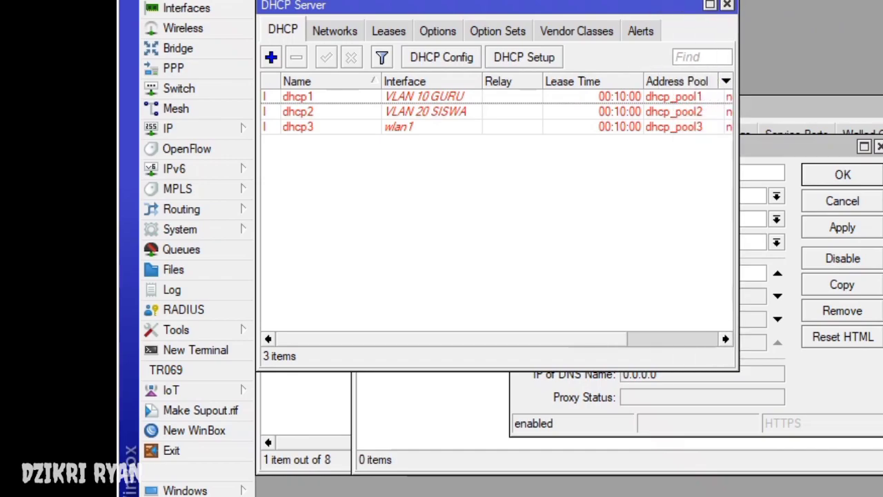
drag(414, 6, 469, 331)
drag(621, 148, 699, 18)
click(354, 452)
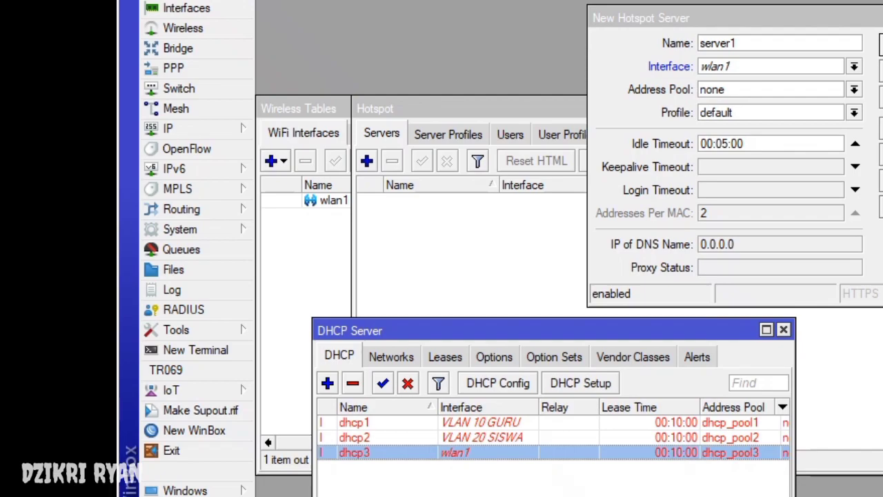
click(855, 89)
click(749, 127)
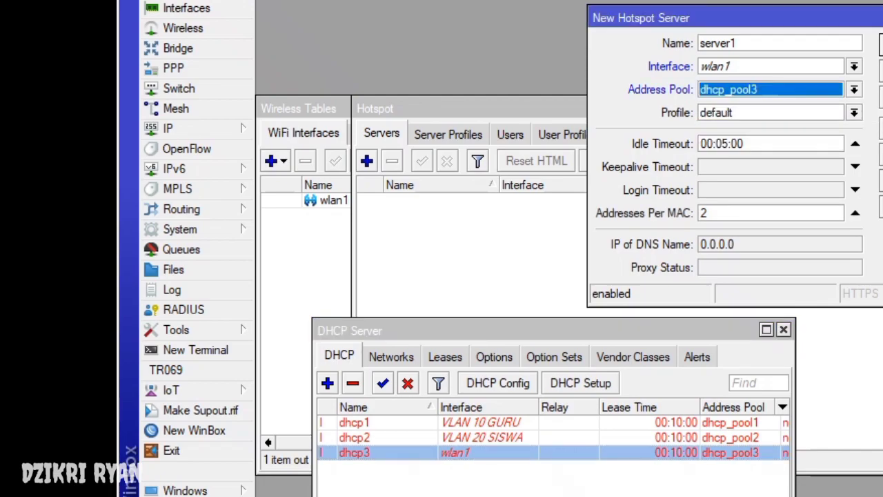
click(784, 329)
- Choose profile hsprof1, save server1, and begin a new hotspot user profile
click(855, 113)
click(720, 140)
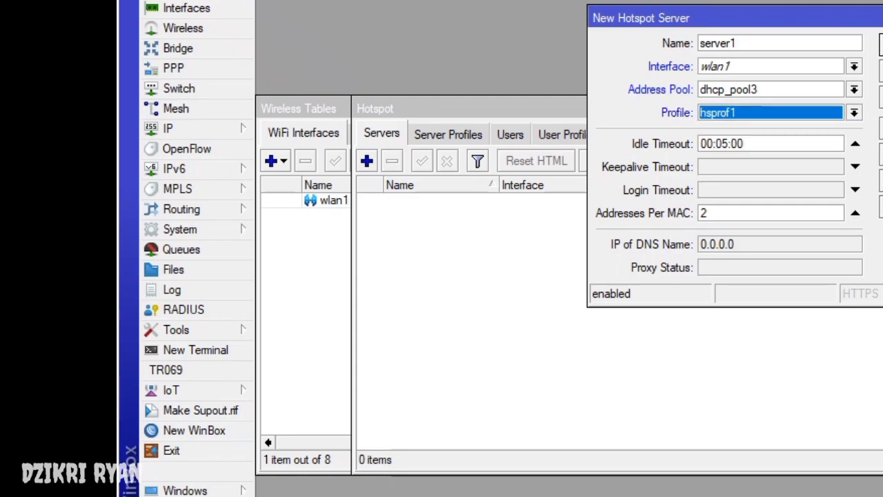
key(Return)
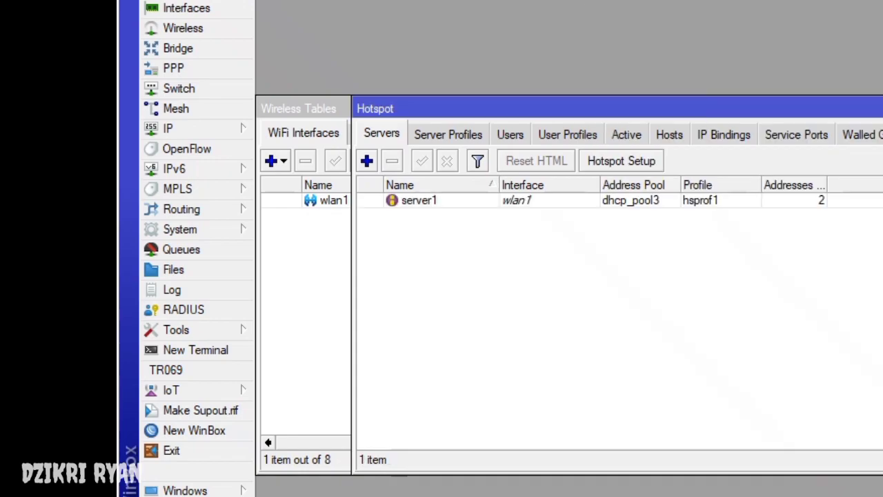
click(568, 134)
click(367, 161)
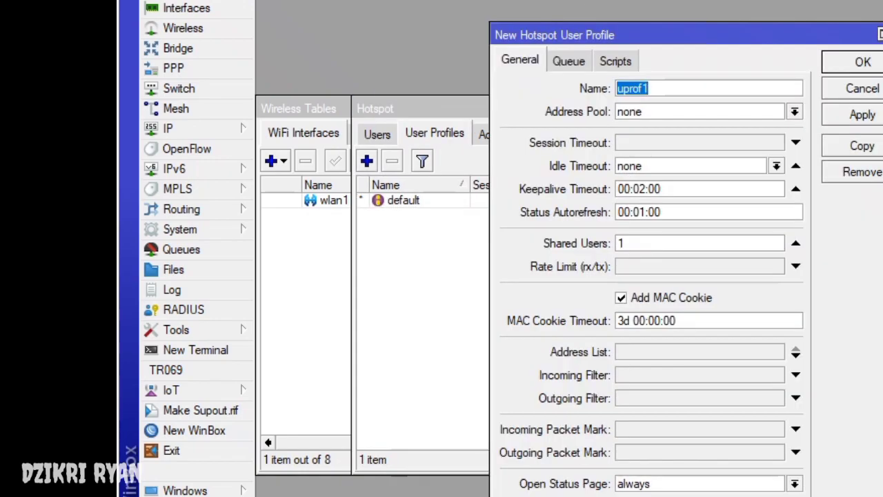
- Create user profile kepalasekolah with pool dhcp_pool3, 5 shared users and 512K/512K rate limit
text(kepala)
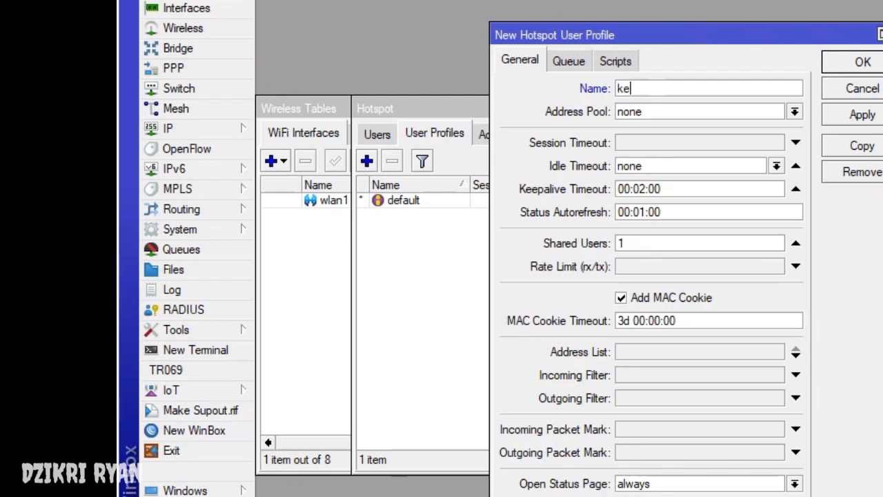
key(BackSpace)
key(BackSpace)
text(lasee)
key(BackSpace)
text(kolah)
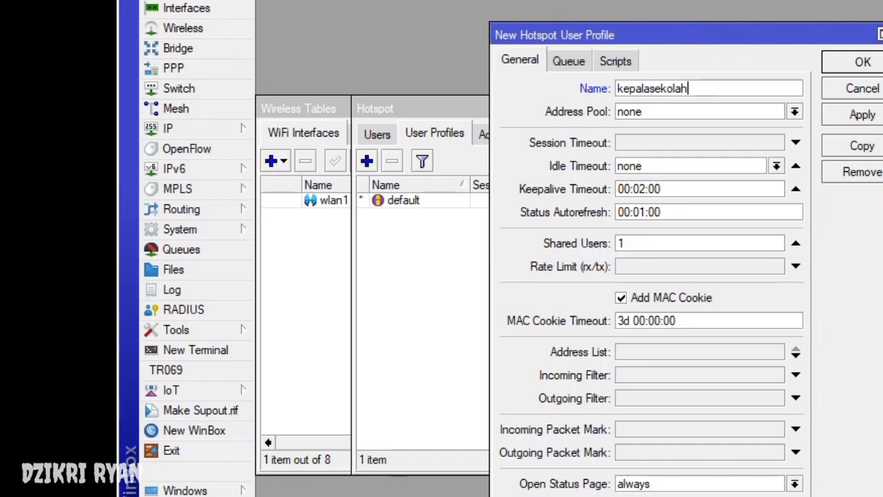
key(Tab)
key(alt+Down)
key(Up)
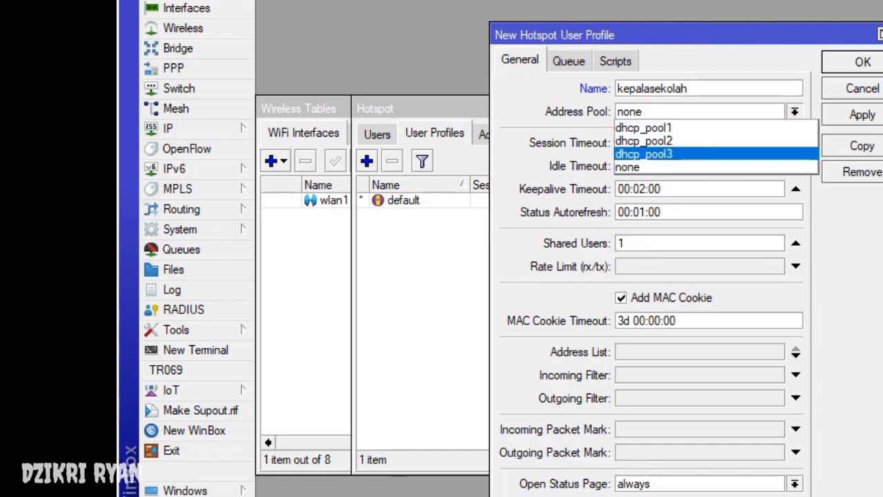
key(Return)
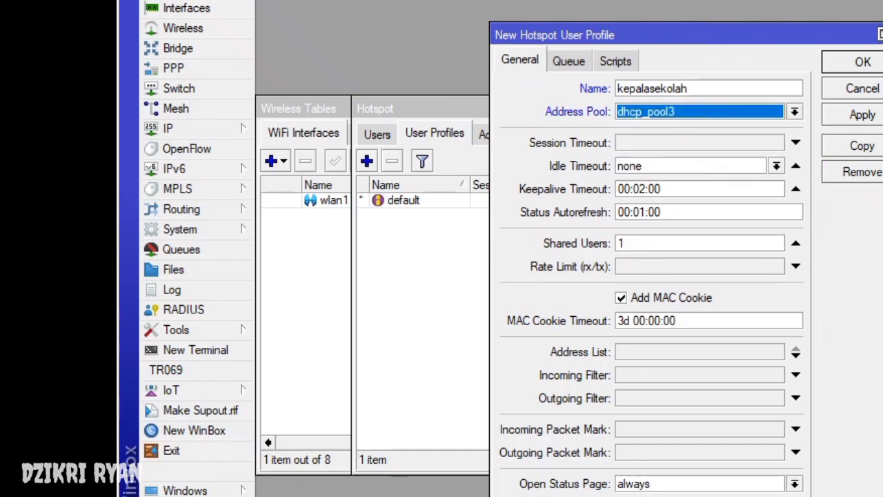
click(625, 243)
key(BackSpace)
text(5)
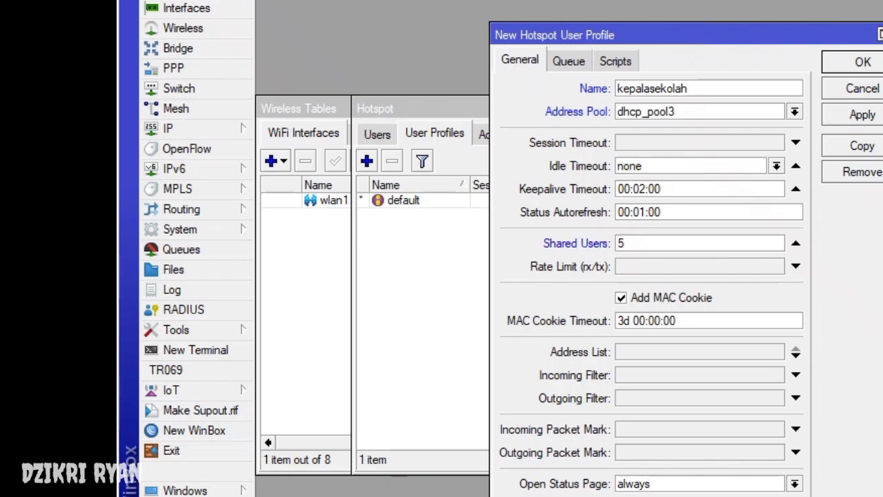
click(621, 267)
text(513)
key(BackSpace)
text(2K/512K)
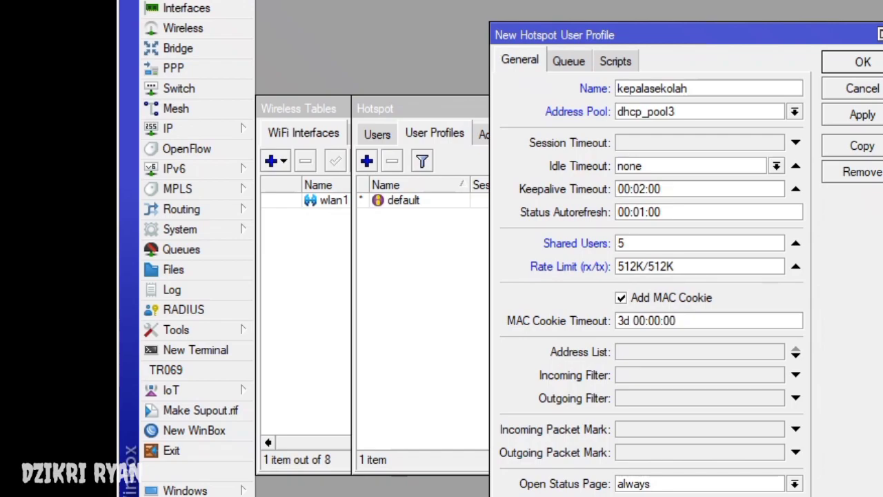
key(Return)
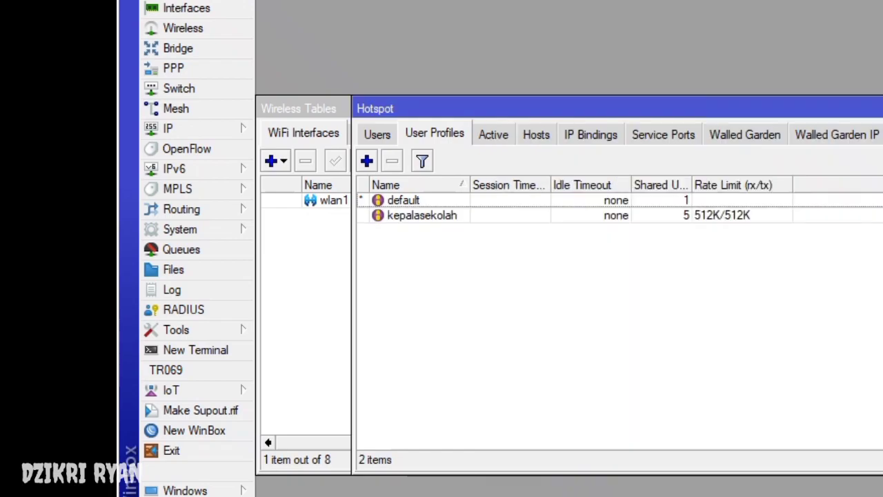
- Create user profile guru with pool dhcp_pool3, 5 shared users and 256K/256K rate limit
click(366, 160)
text(guru)
click(795, 111)
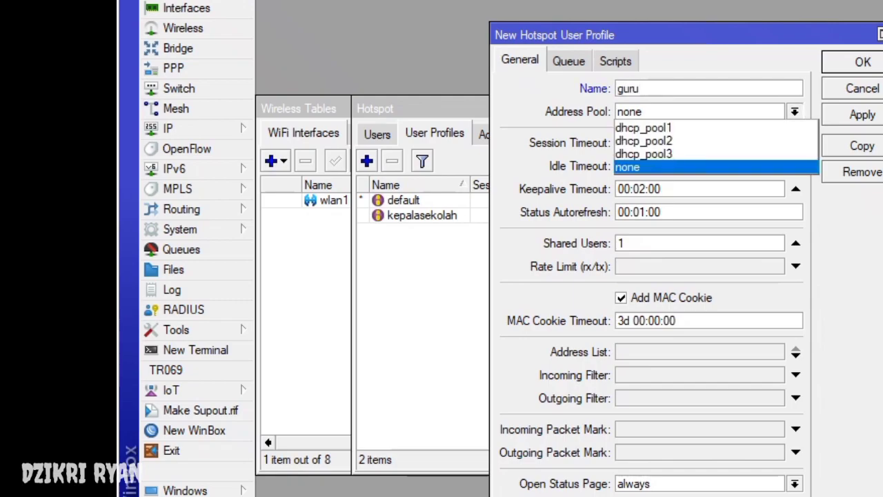
click(643, 141)
click(795, 111)
click(643, 154)
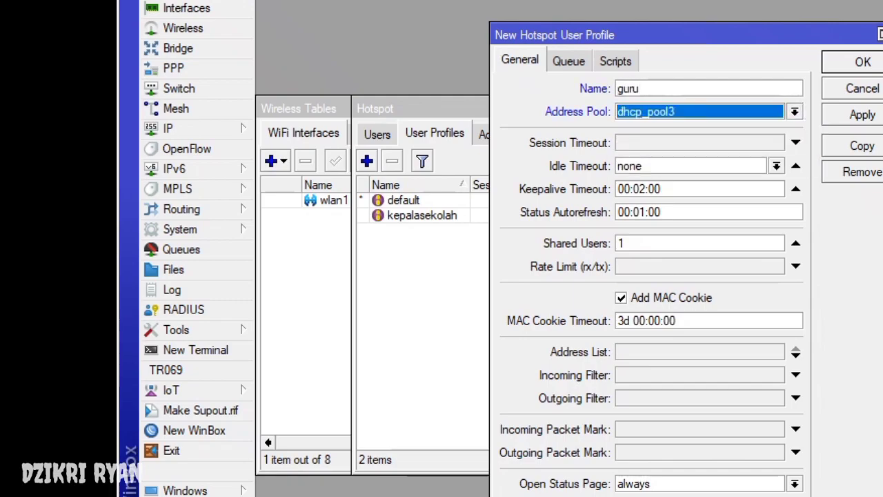
click(621, 243)
double_click(620, 242)
text(5)
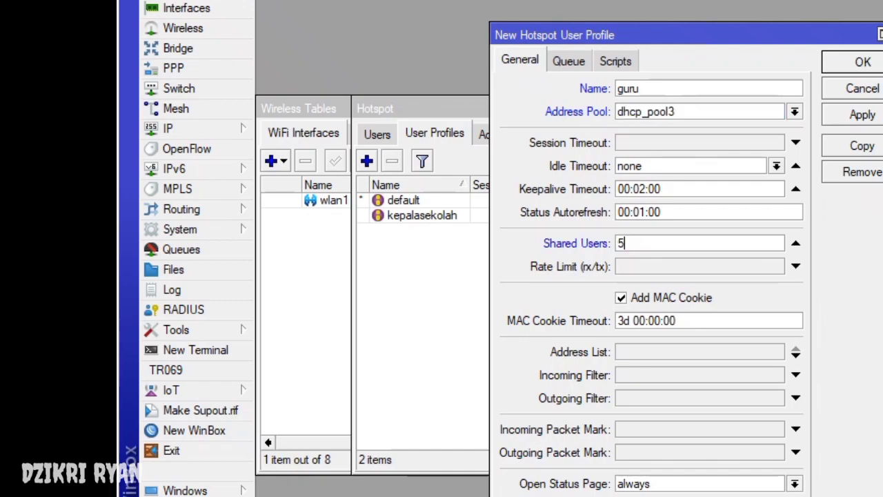
click(621, 266)
text(256)
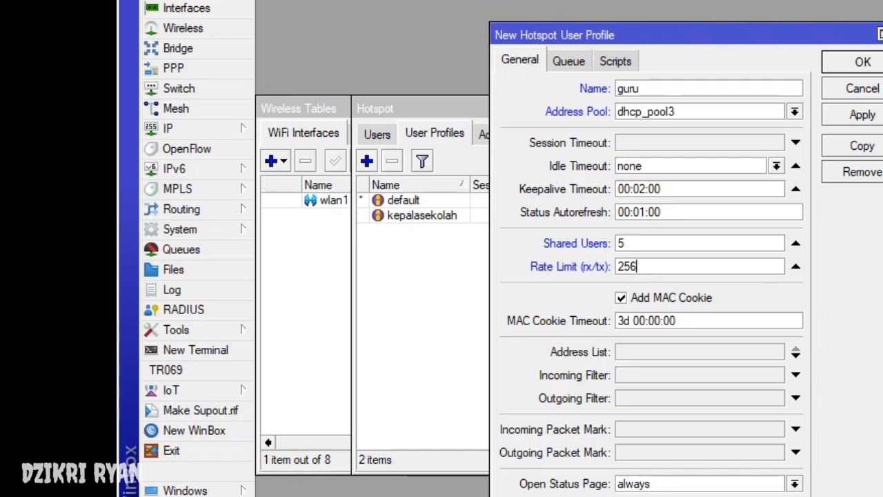
text(K/2 56K)
key(Return)
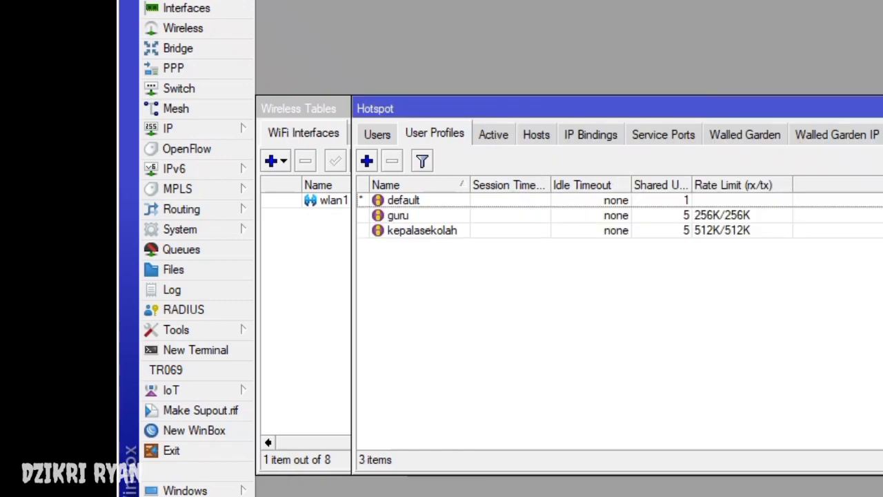
- Create user profile siswa with pool dhcp_pool3, 5 shared users and 128K/128K rate limit
click(366, 161)
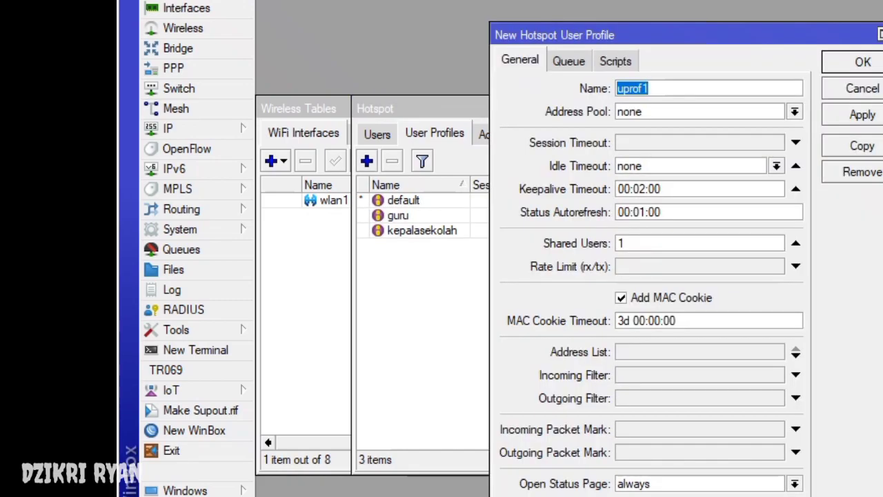
text(siswa)
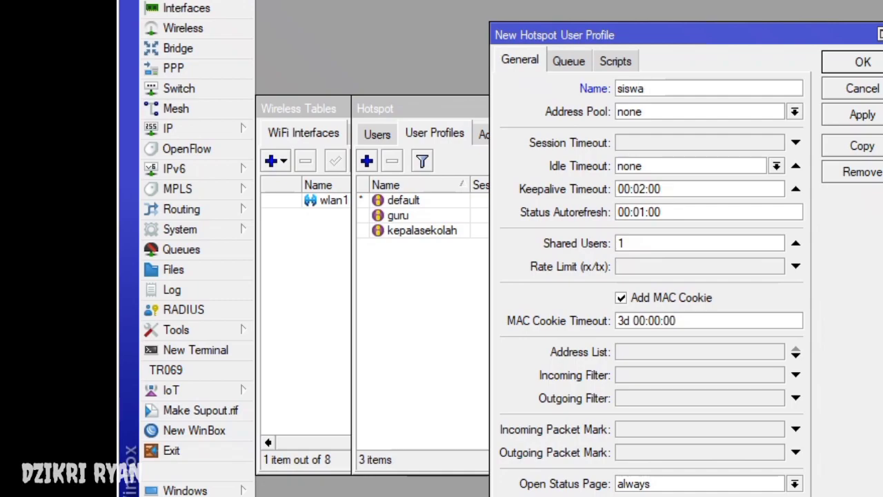
click(795, 111)
click(643, 154)
click(624, 243)
double_click(621, 243)
text(5)
click(795, 267)
text(128K/128K)
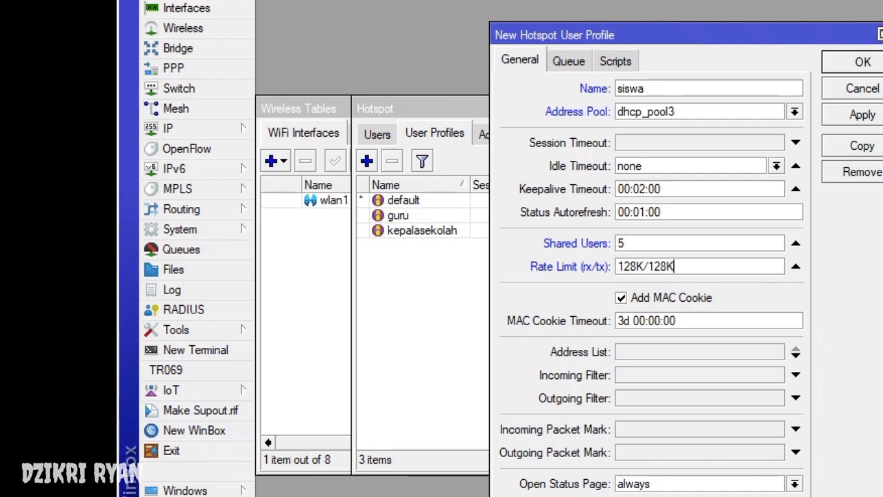
click(862, 61)
- Add hotspot user kepalasekolah on server1 with a password and the kepalasekolah profile
click(377, 134)
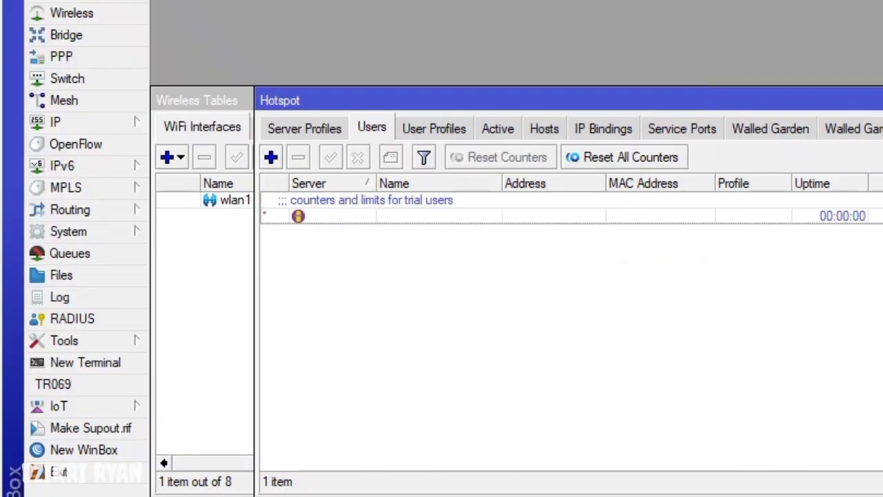
key(alt+Down)
key(Down)
key(Return)
key(Tab)
text(ke)
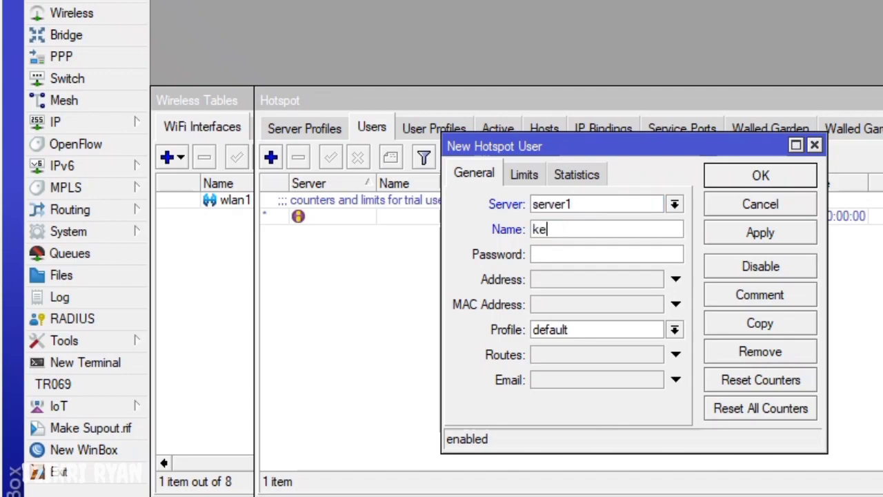
text(palasekolah)
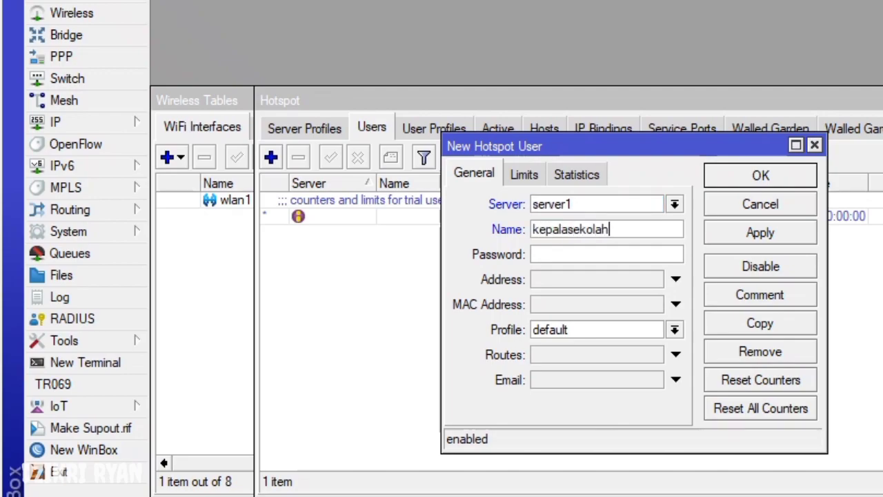
key(Tab)
text(123)
click(674, 329)
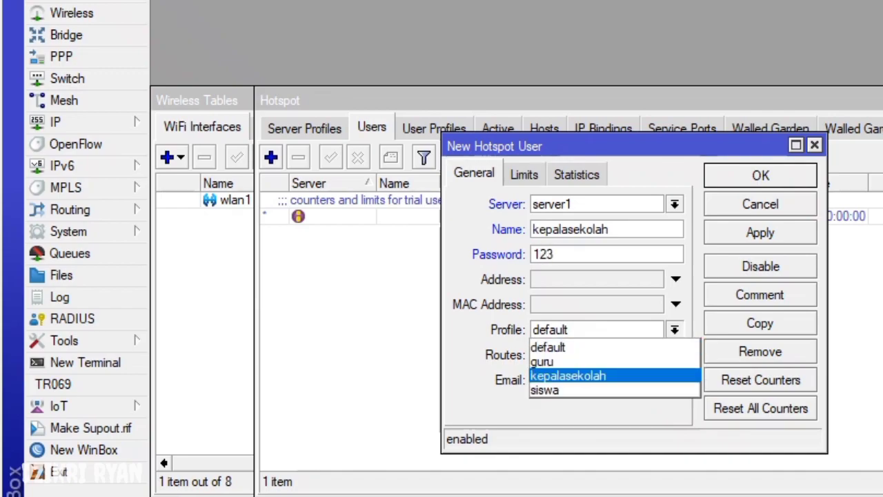
click(559, 375)
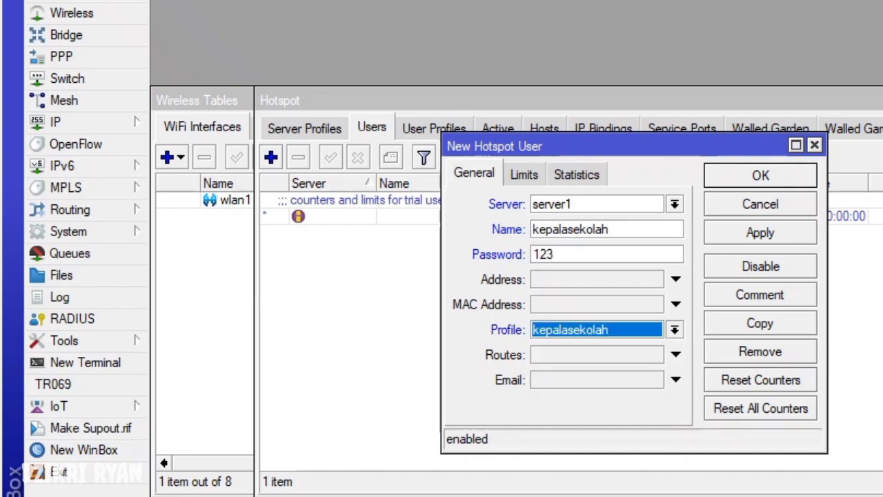
key(Return)
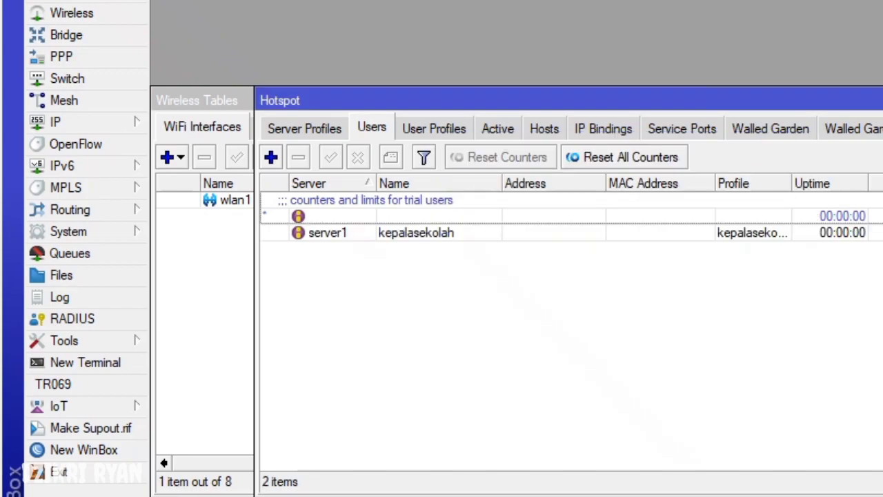
- Add hotspot user guru on server1 with a password and the guru profile
key(Insert)
key(Down)
key(Return)
key(Tab)
text(guru)
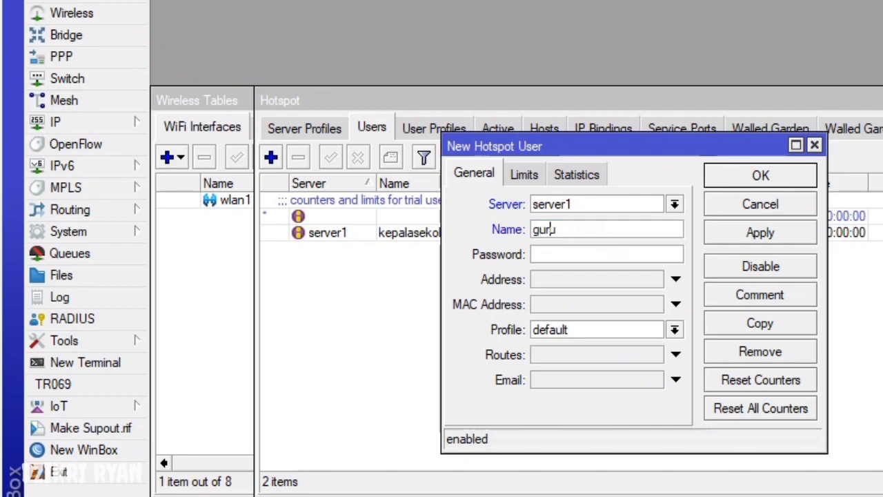
key(Tab)
text(456)
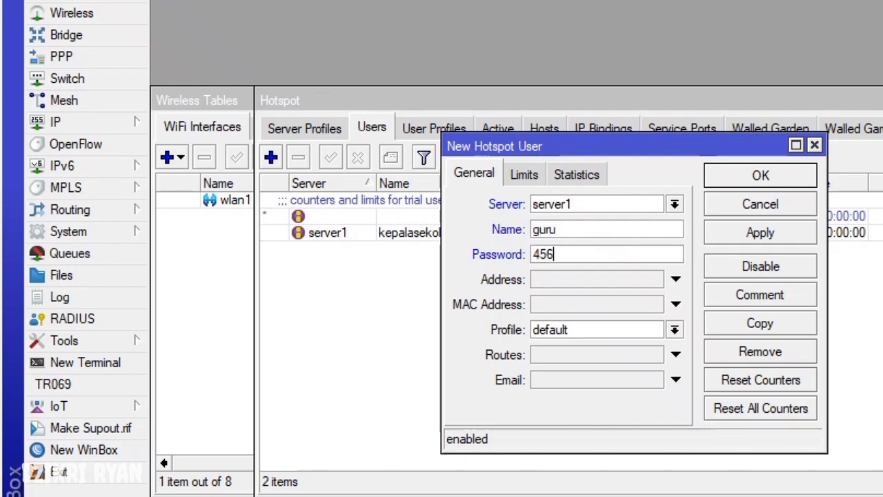
key(Tab)
key(Tab)
key(Tab)
key(Down)
key(Down)
key(Down)
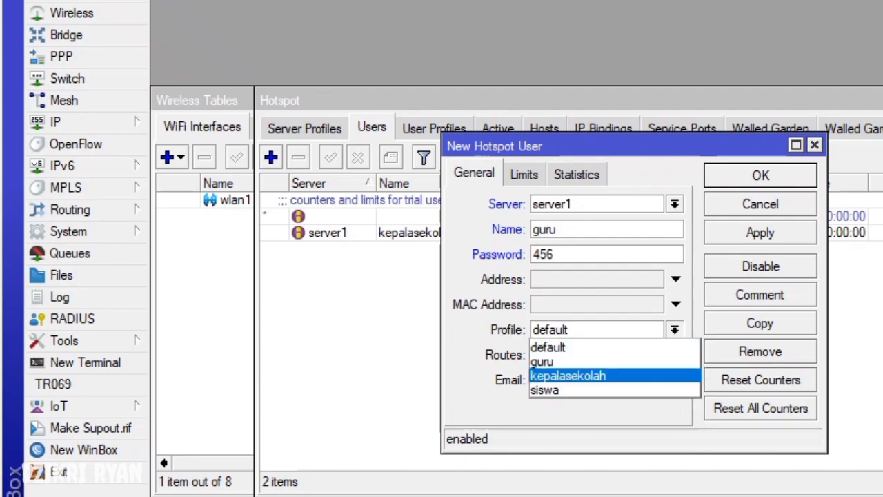
key(Up)
key(Return)
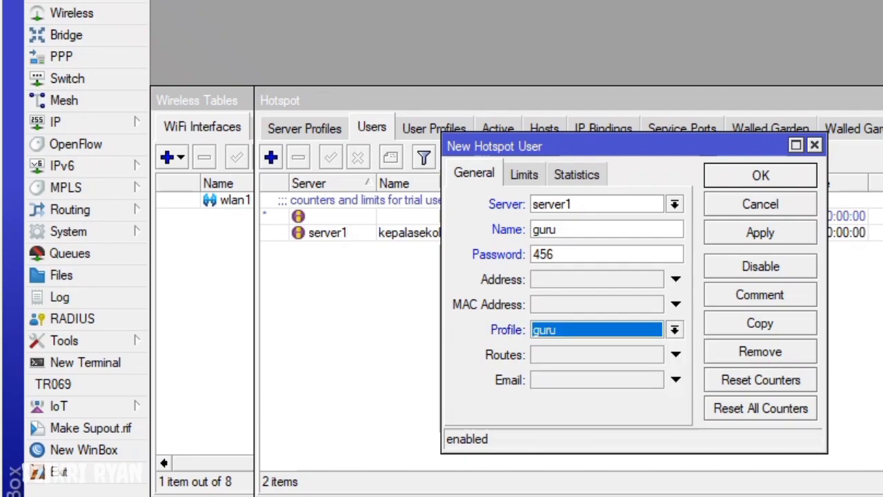
key(Return)
- Add hotspot user siswa on server1 with a password and the siswa profile
key(Insert)
key(Down)
key(Return)
text(siswa)
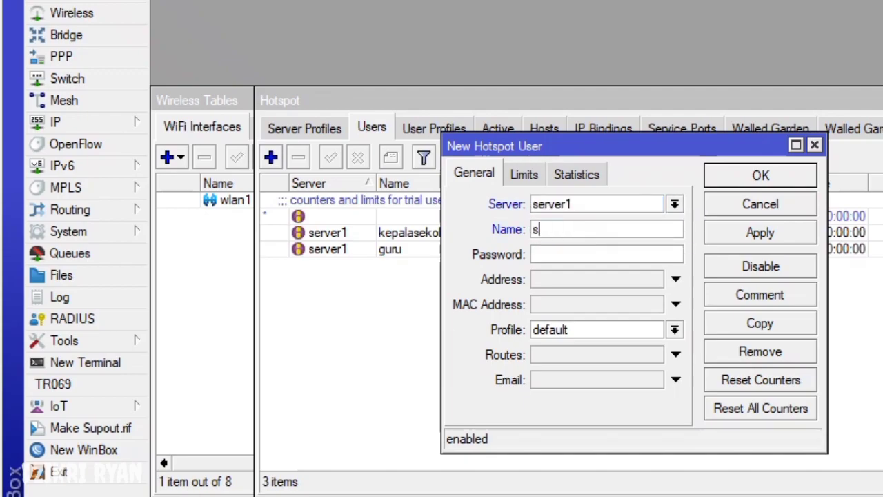
key(Tab)
text(789)
key(Tab)
key(Tab)
key(Tab)
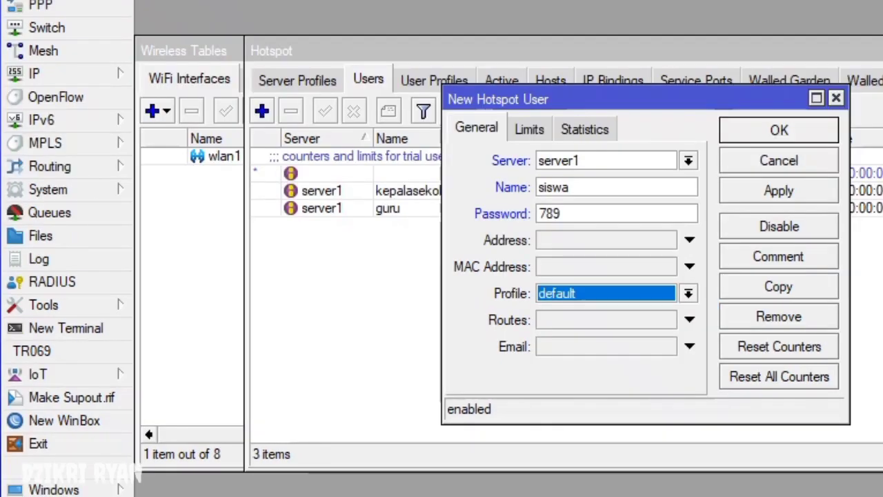
key(alt+Down)
key(Down)
key(Down)
key(Down)
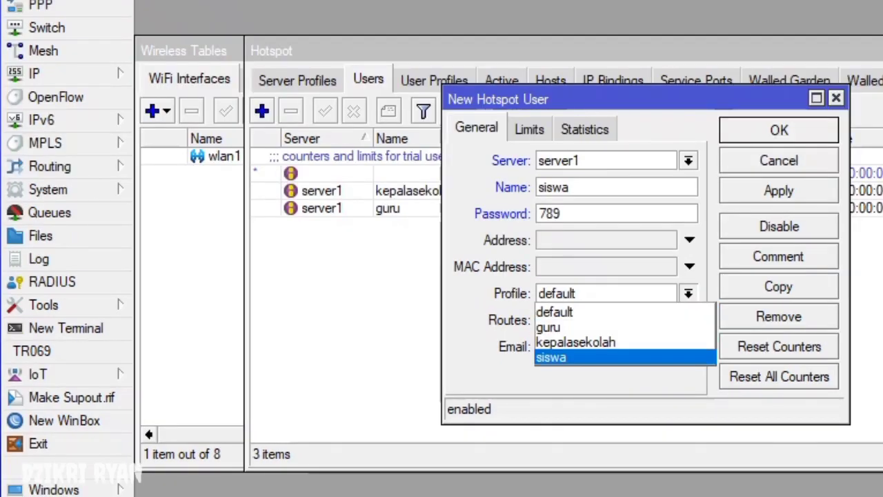
key(Return)
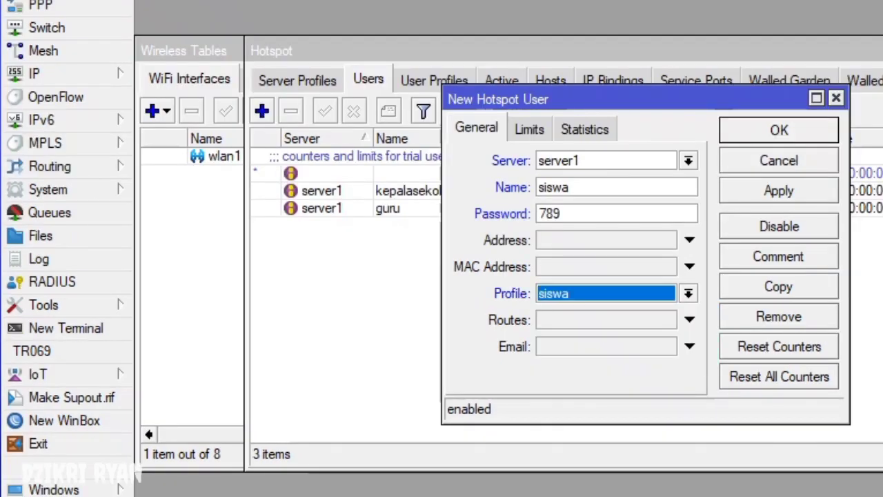
key(Return)
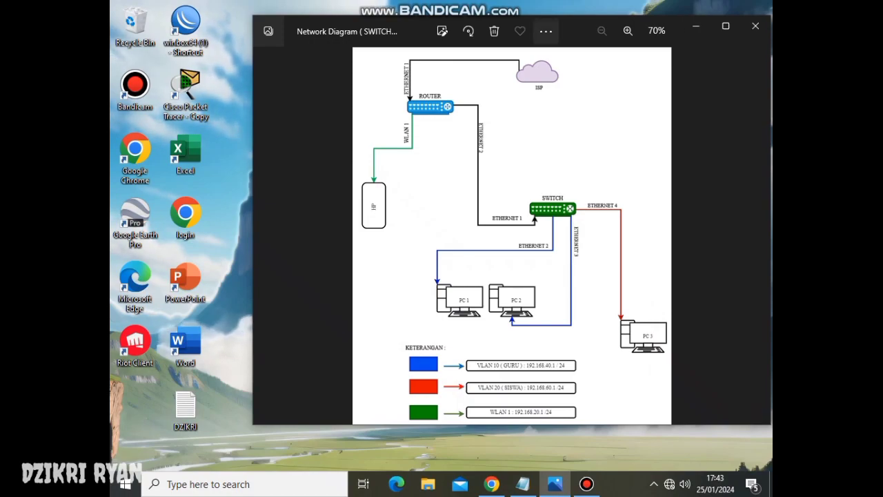
- Zoom in and out on the VLAN 10 GURU / VLAN 20 SISWA network diagram, then minimize Photos
click(546, 31)
key(Escape)
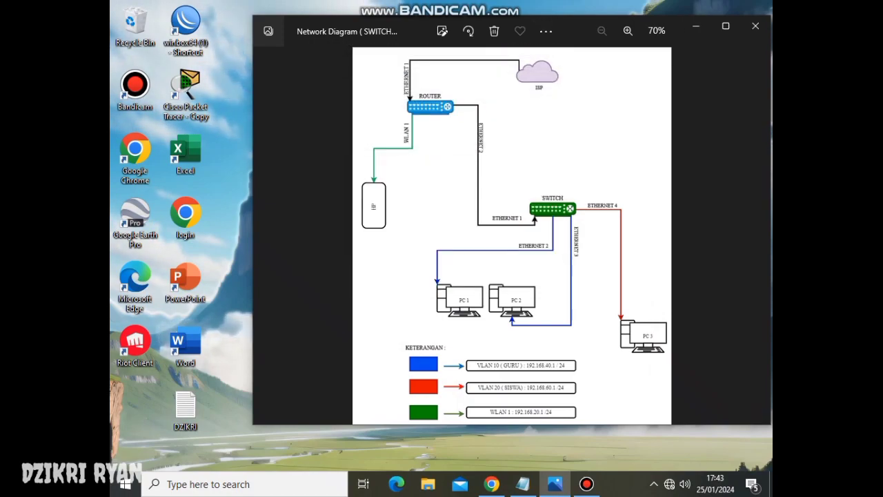
key(ctrl+plus)
scroll(511, 235, down, 3)
key(ctrl+minus)
key(ctrl+minus)
key(ctrl+minus)
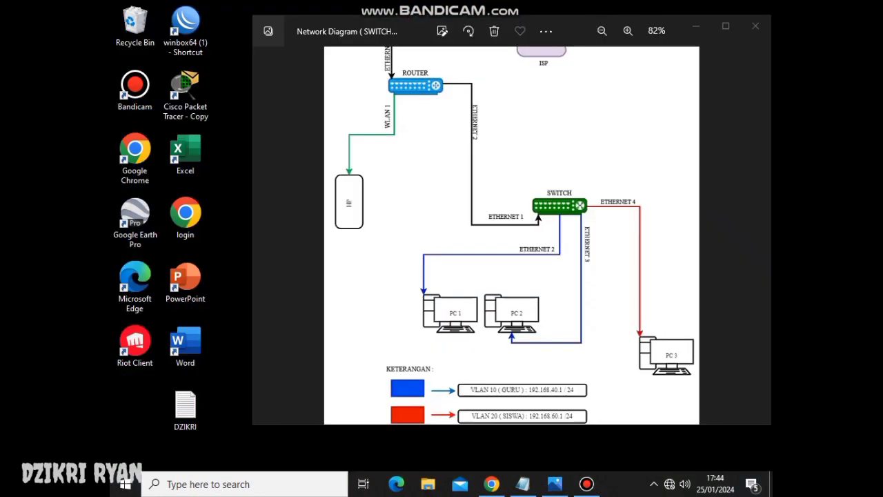
key(ctrl+plus)
key(ctrl+minus)
key(ctrl+minus)
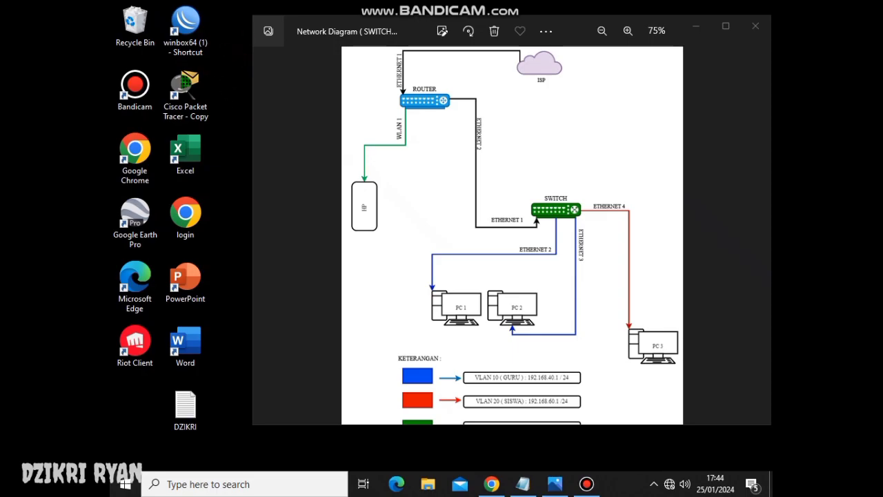
key(ctrl+plus)
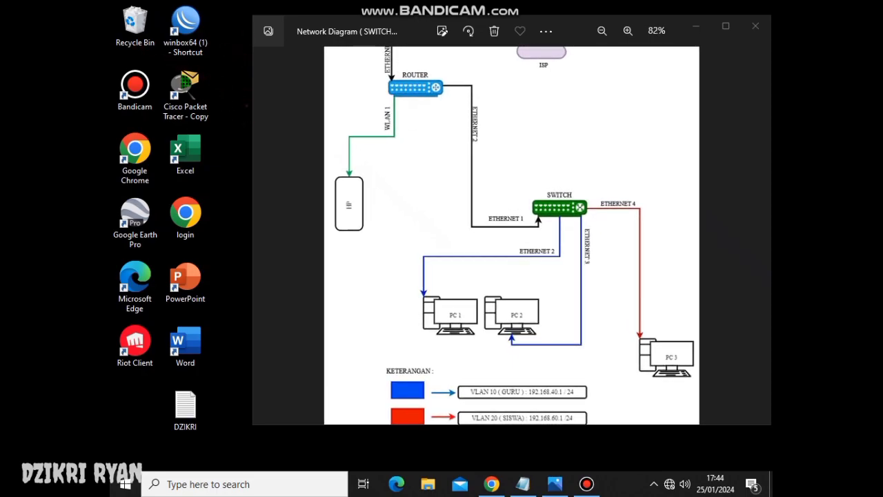
click(696, 26)
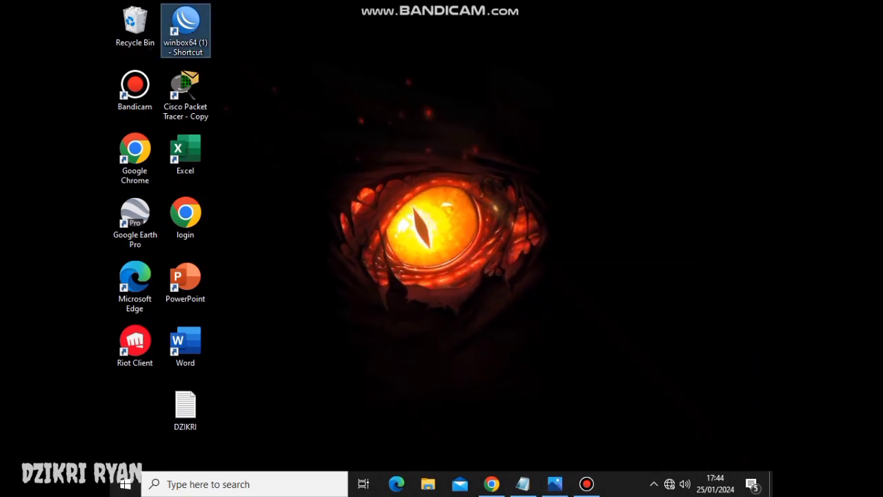
- Launch WinBox and connect to the discovered second MikroTik device
double_click(185, 27)
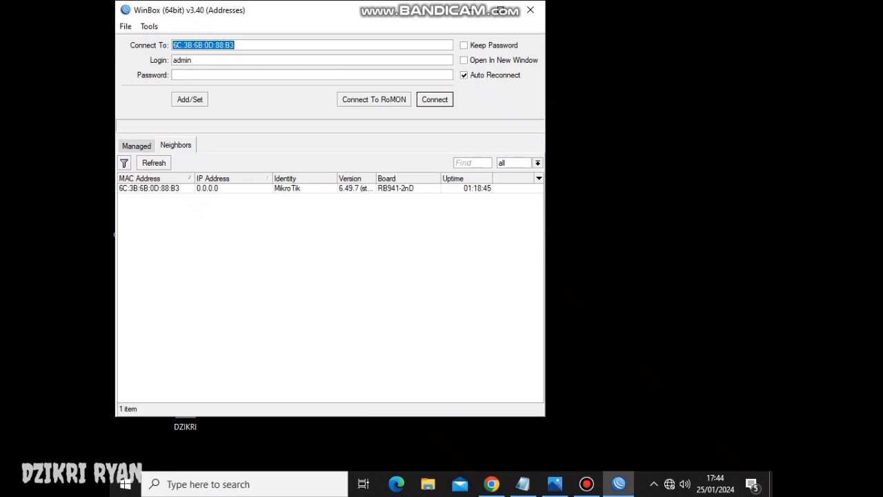
click(149, 188)
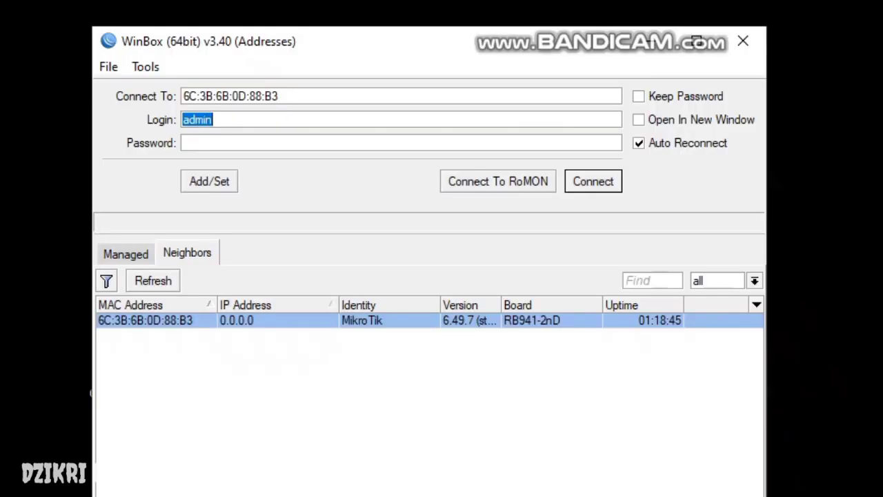
key(Return)
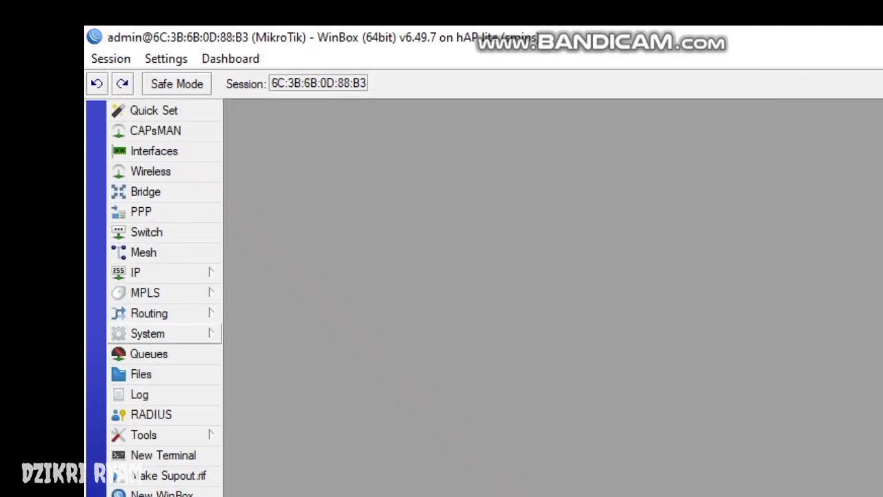
- Change the device identity to SWITCH, then bring up the Bridge settings
click(148, 334)
click(253, 384)
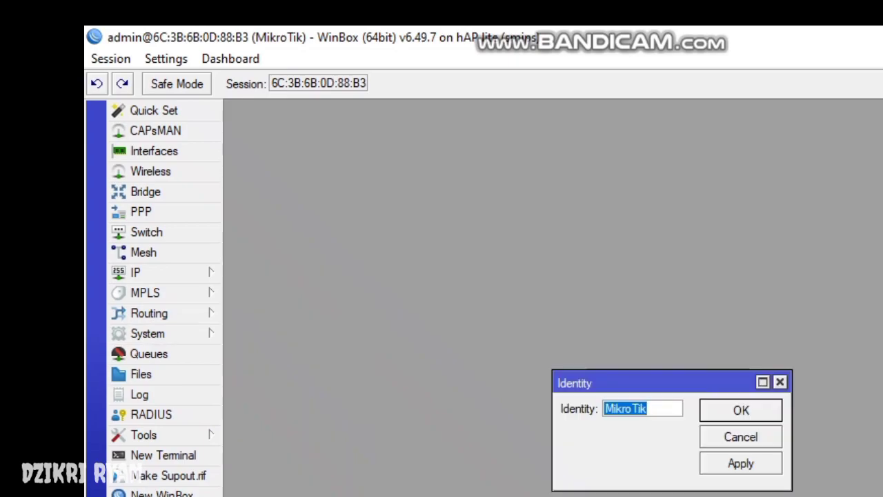
text(SWITCH)
key(Return)
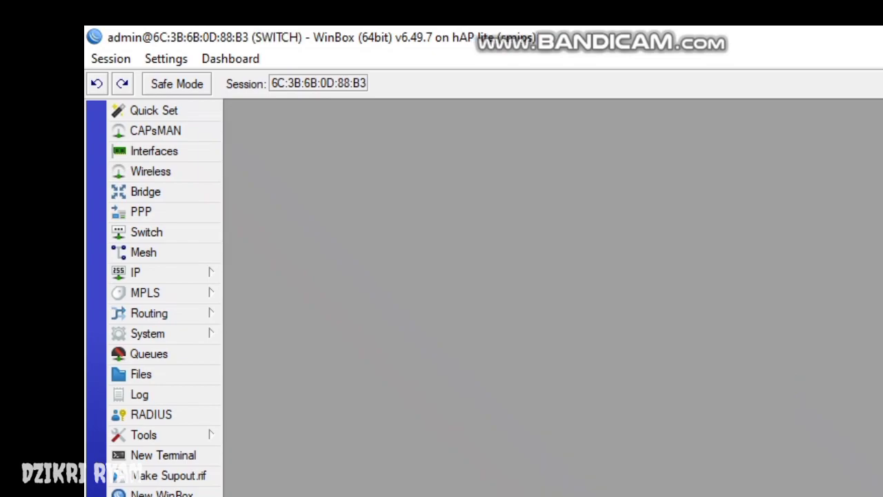
click(146, 191)
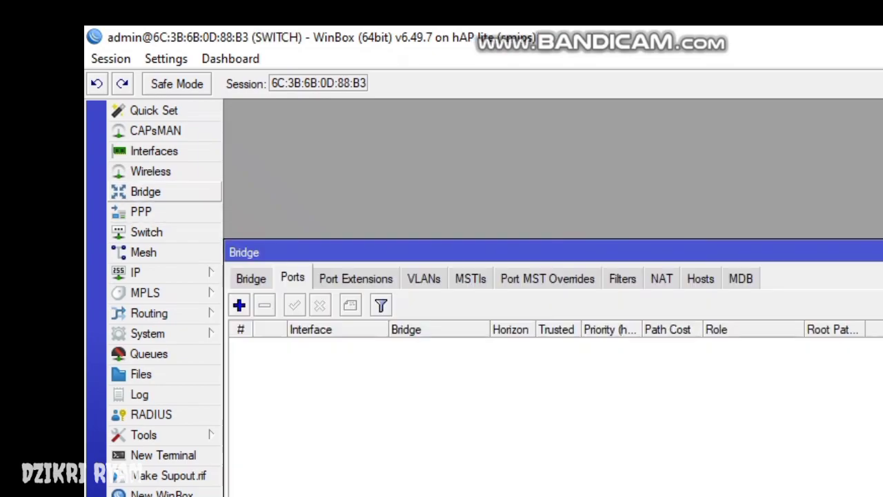
- Create a new bridge, bridge1, in the Bridge list
click(251, 279)
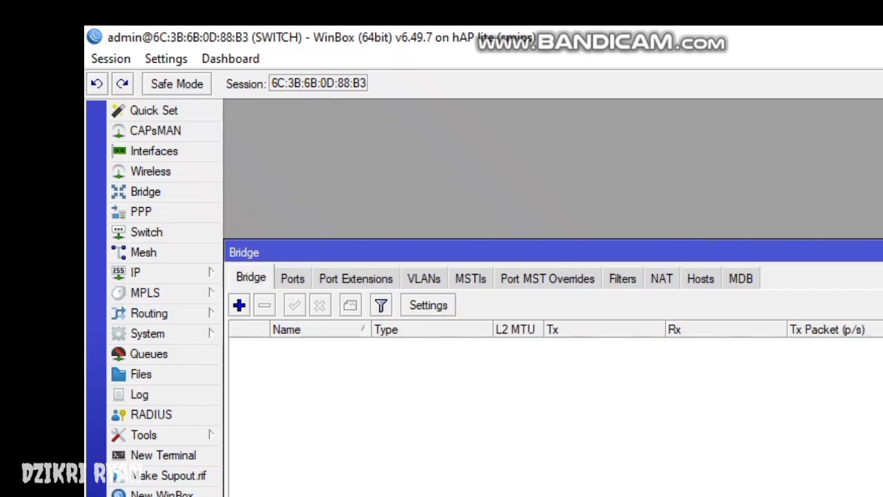
click(239, 305)
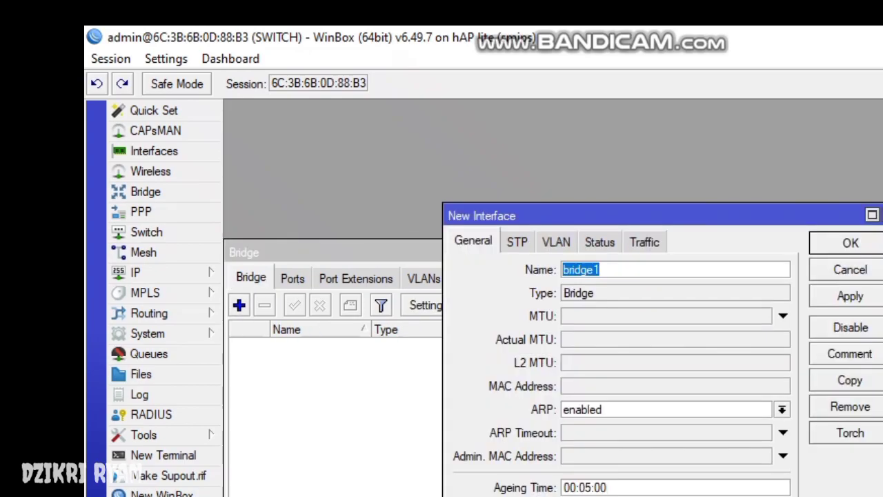
key(Return)
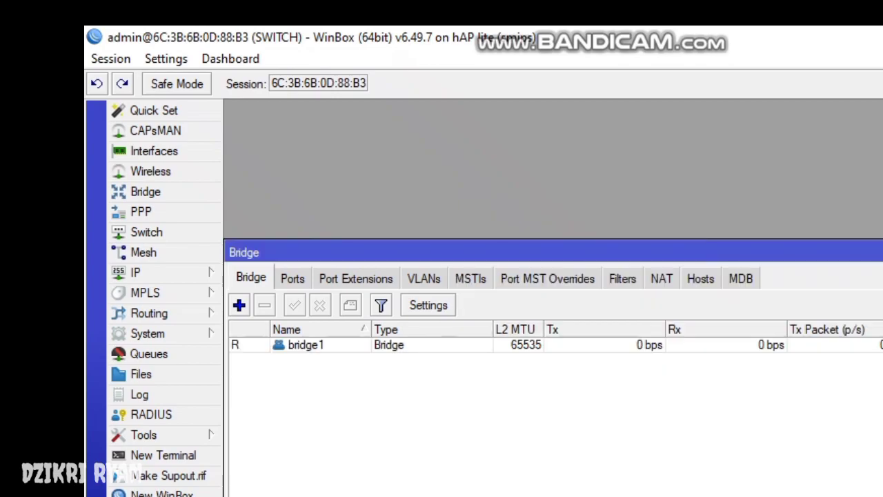
- Add ether1 and ether2 as ports of bridge1
click(293, 278)
click(239, 306)
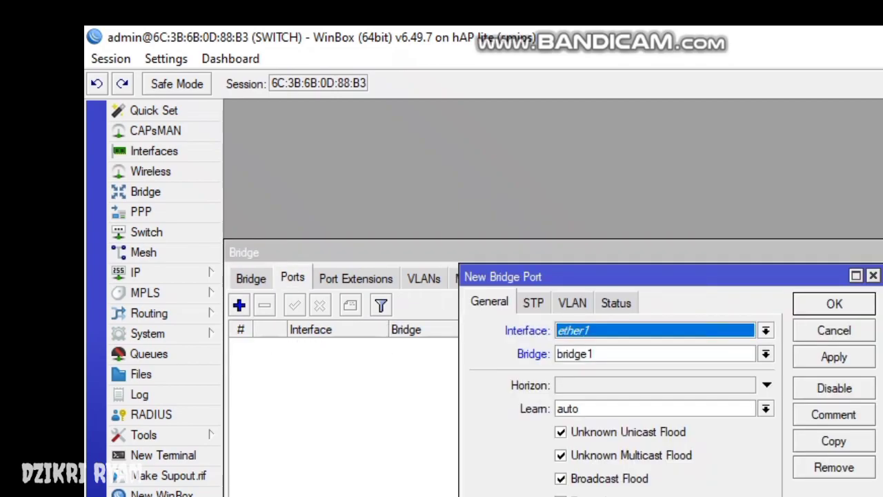
key(Return)
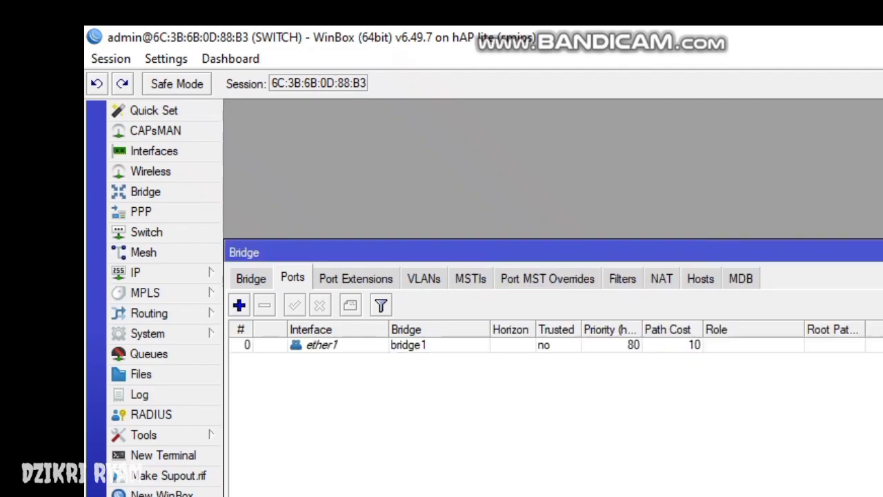
click(239, 305)
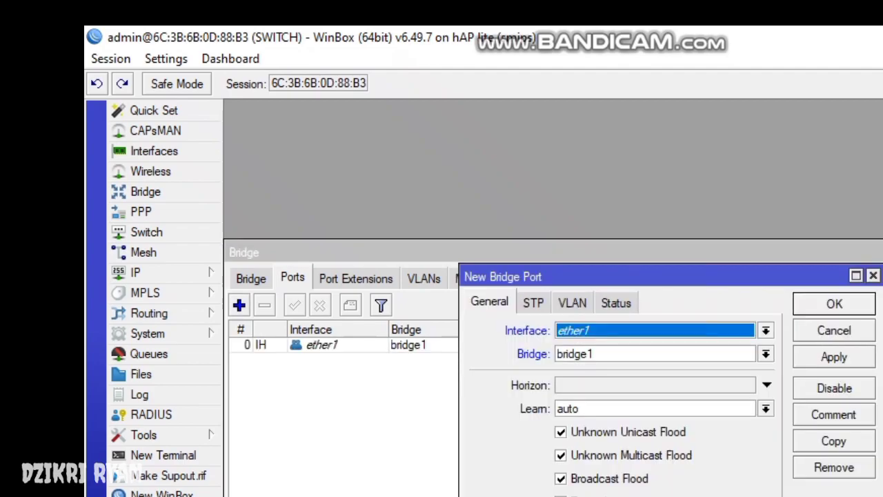
click(766, 331)
click(573, 384)
click(834, 304)
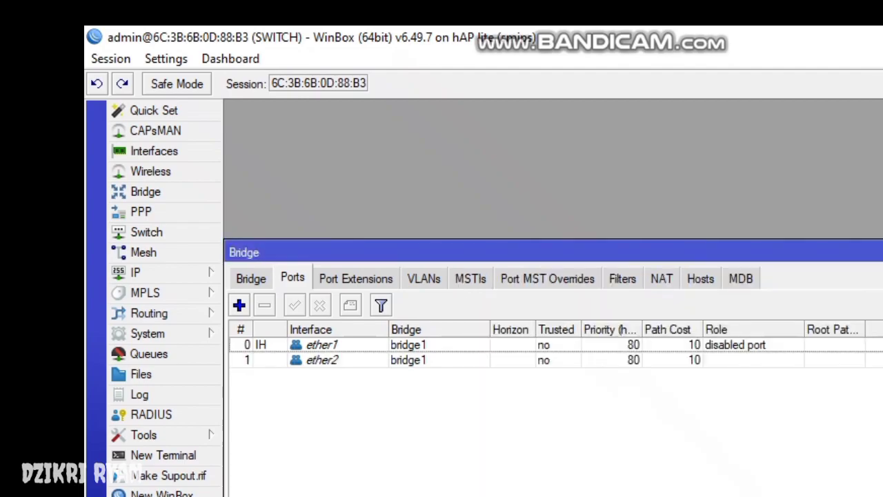
- Add ether3 and ether4 as ports of bridge1
click(239, 305)
click(766, 330)
click(573, 397)
click(835, 303)
click(238, 305)
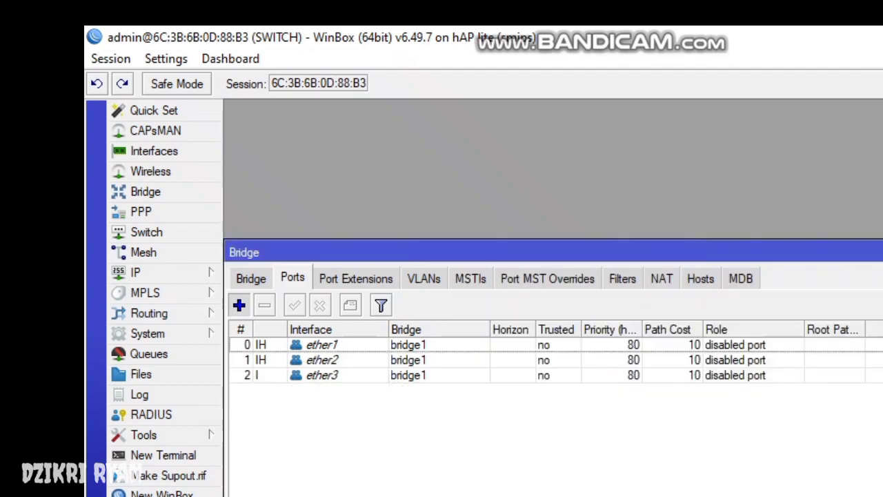
click(766, 330)
click(573, 408)
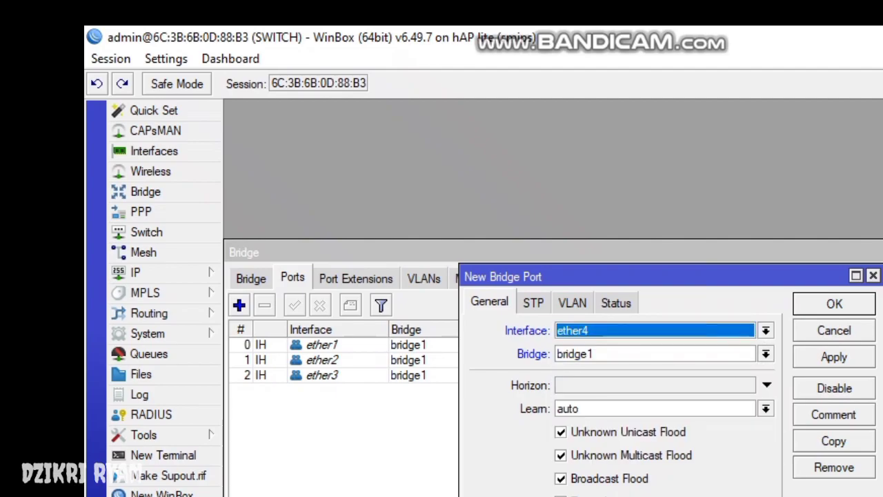
click(835, 303)
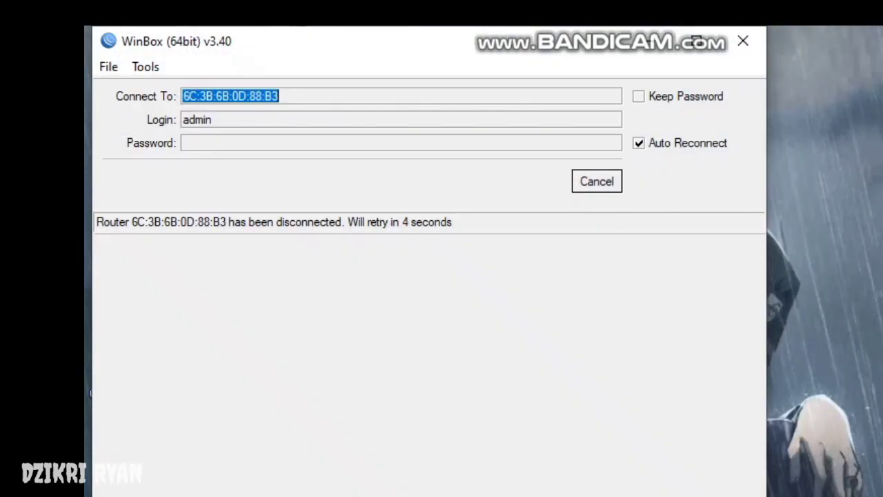
- Reconnect to the SWITCH device from the neighbors list and close the bridge settings
click(697, 41)
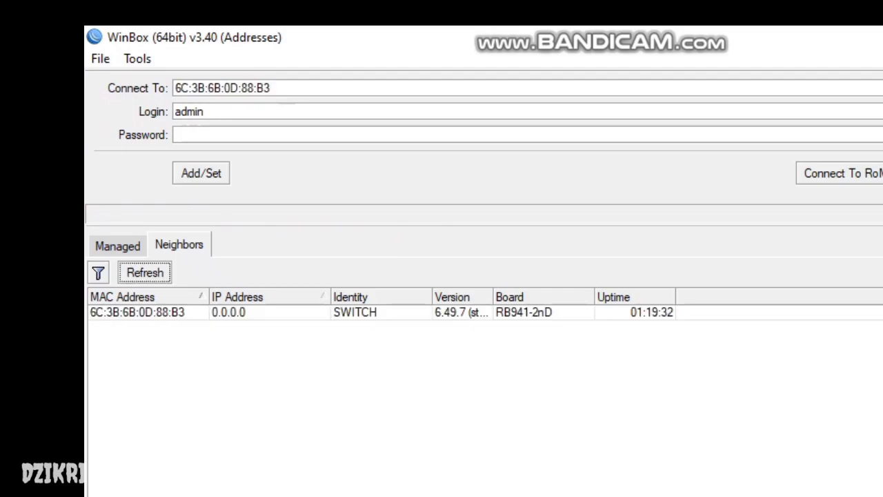
click(138, 312)
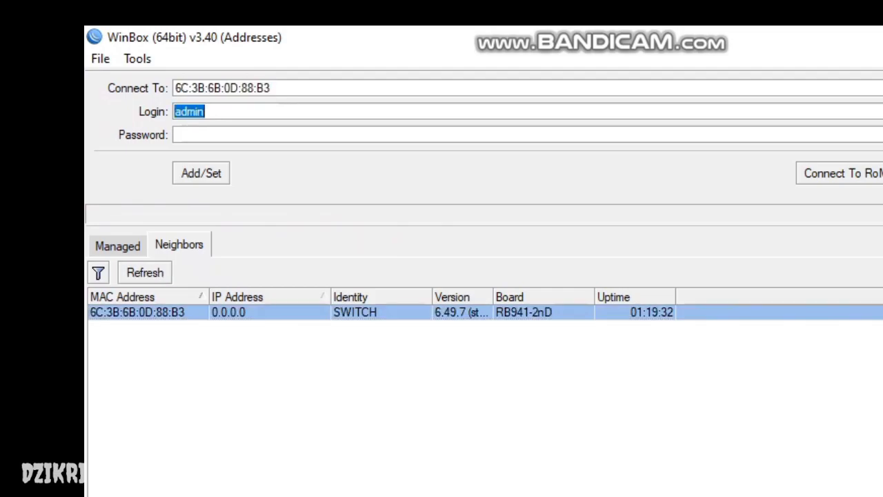
key(Return)
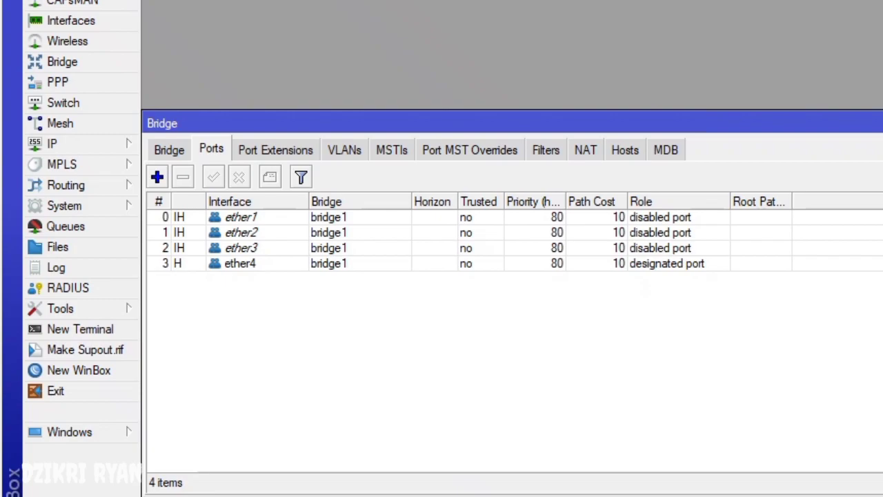
key(Escape)
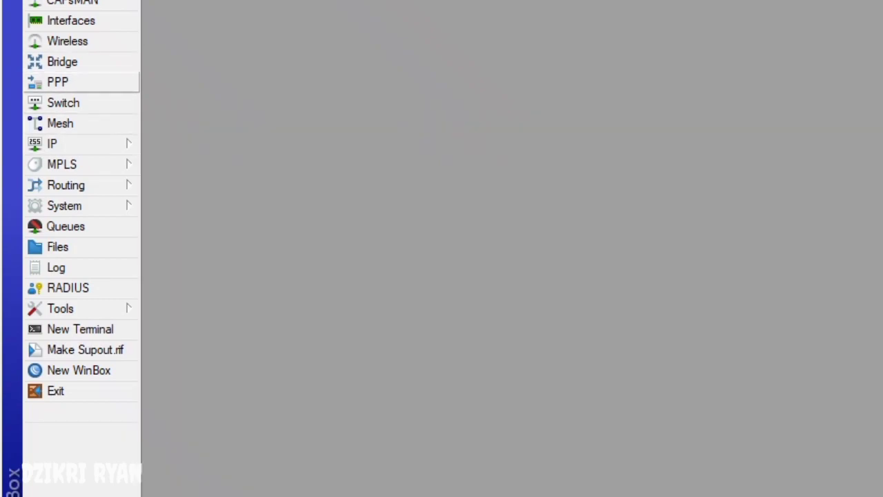
- Start a new switch VLAN entry on switch1 with VLAN ID 10
click(64, 103)
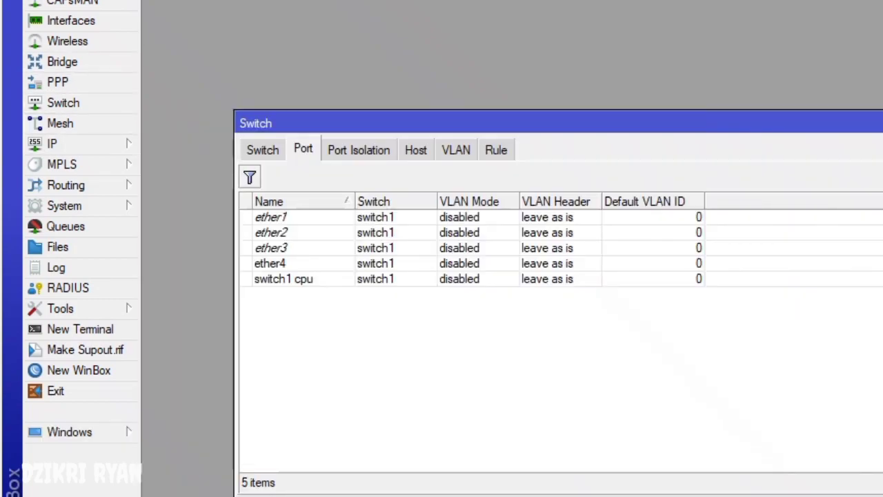
click(455, 150)
click(250, 176)
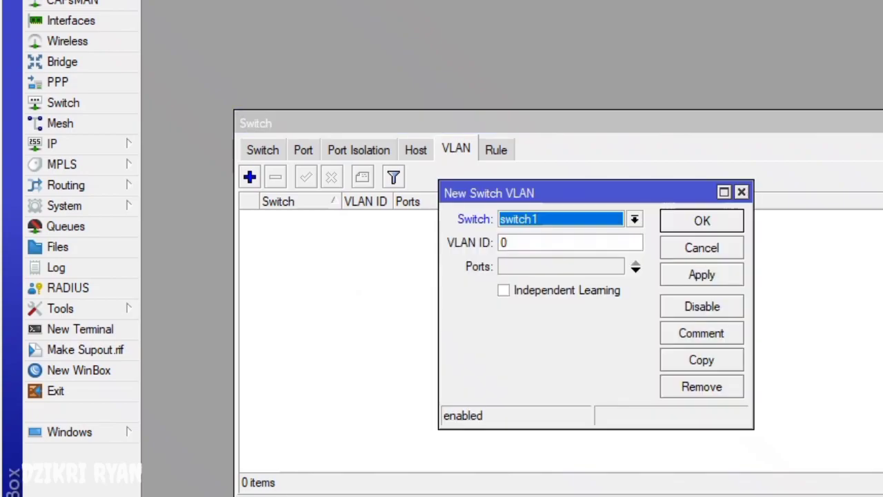
click(634, 219)
click(525, 233)
key(Tab)
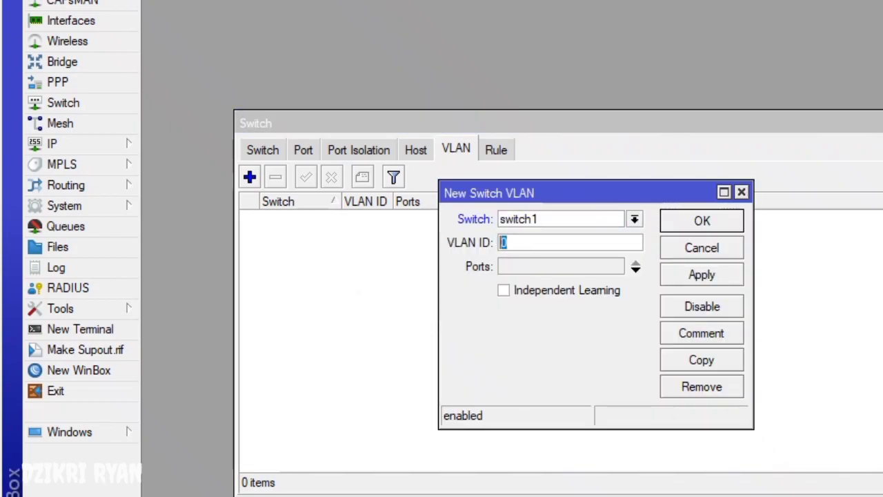
text(10)
- Assign ports ether1, ether2 and ether3 to VLAN 10 and save it
click(636, 270)
click(636, 270)
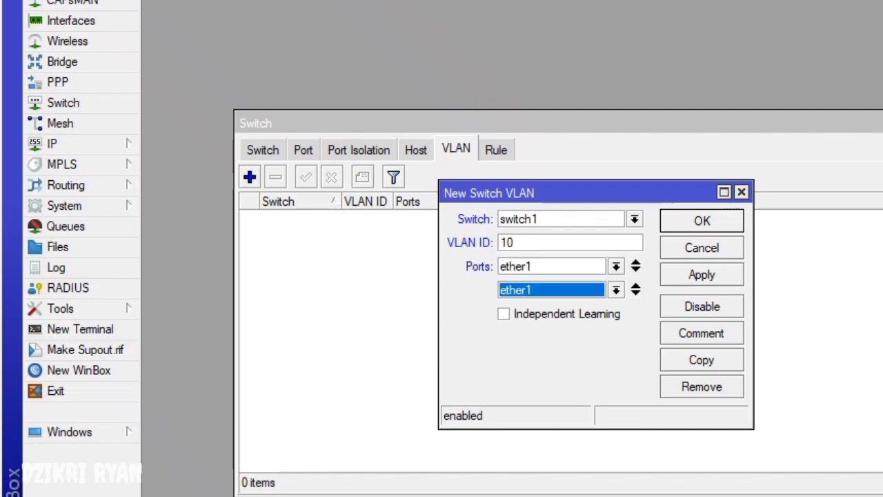
click(636, 294)
click(616, 289)
click(514, 320)
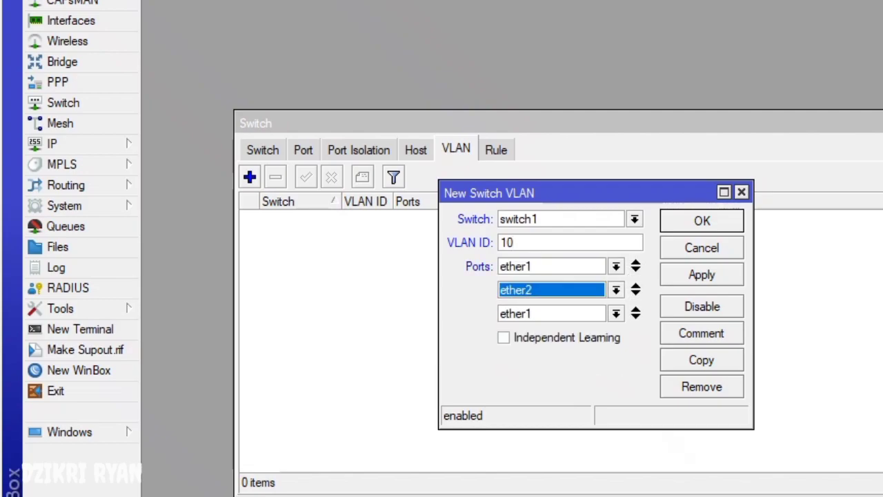
click(616, 313)
click(514, 357)
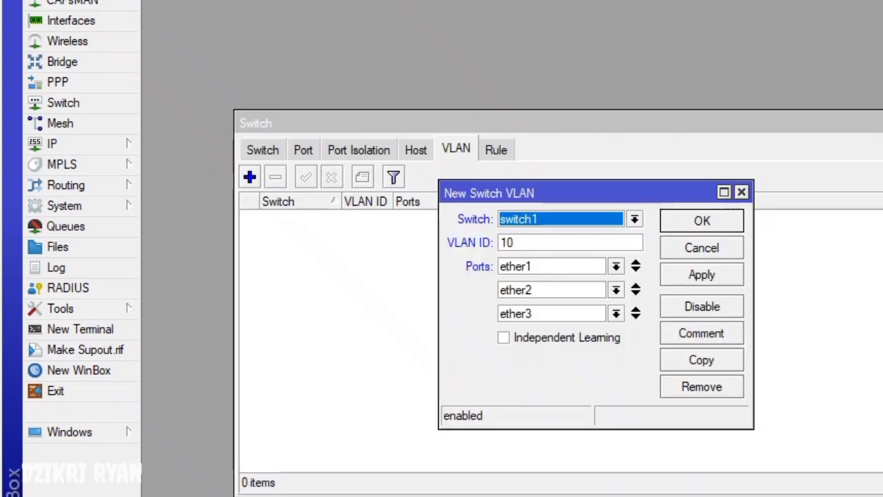
click(702, 221)
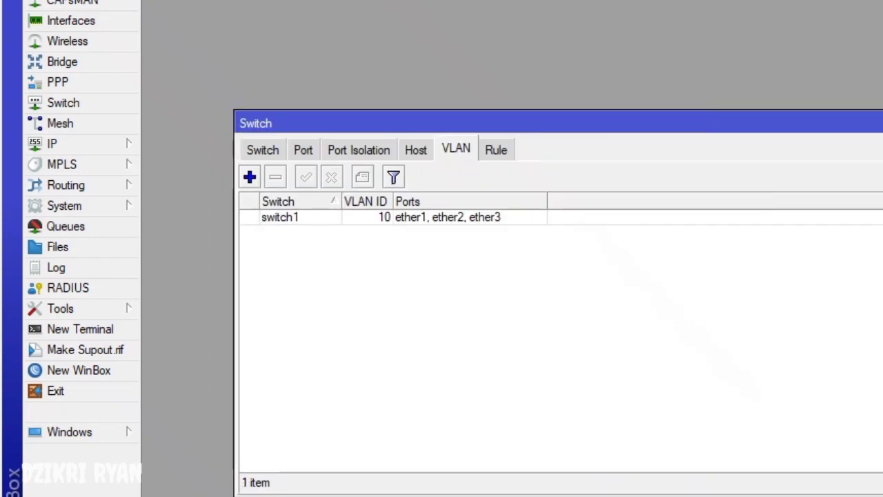
- Begin a VLAN 20 entry with ports ether1 and ether4
click(250, 177)
key(Tab)
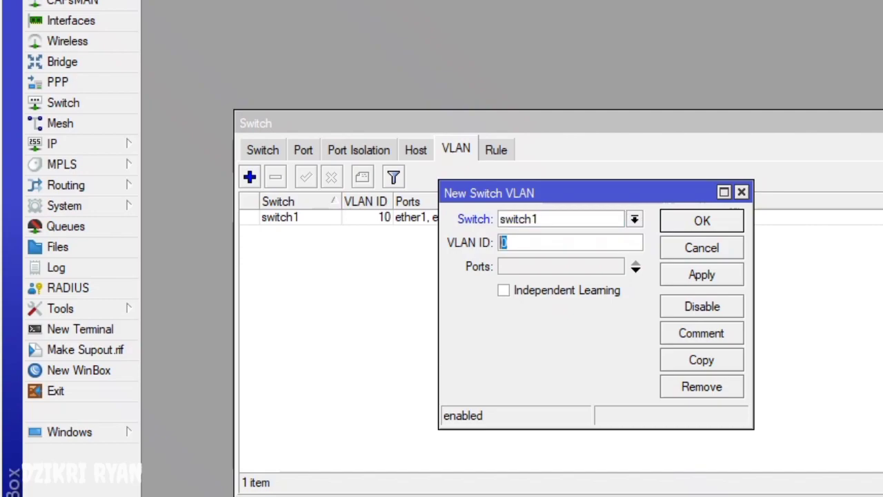
text(20)
click(636, 270)
click(635, 269)
click(615, 290)
click(524, 347)
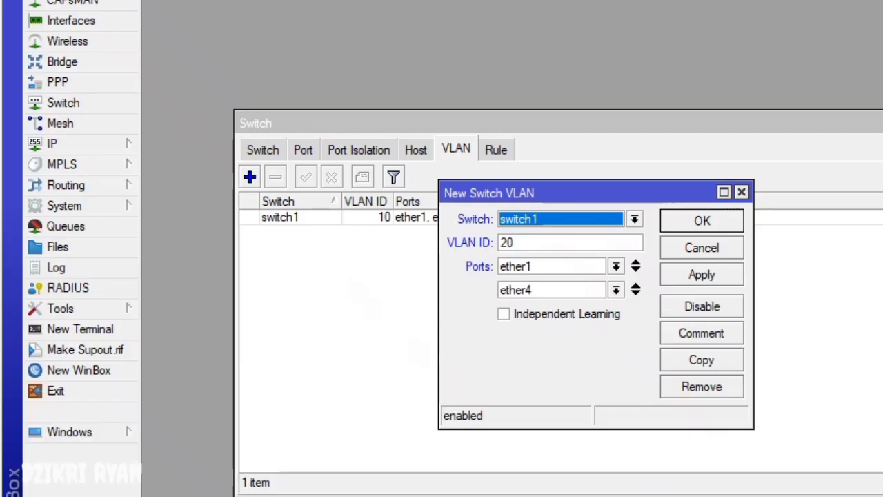
- Save VLAN 20 on ether1 and ether4, then open switch port ether1
key(Return)
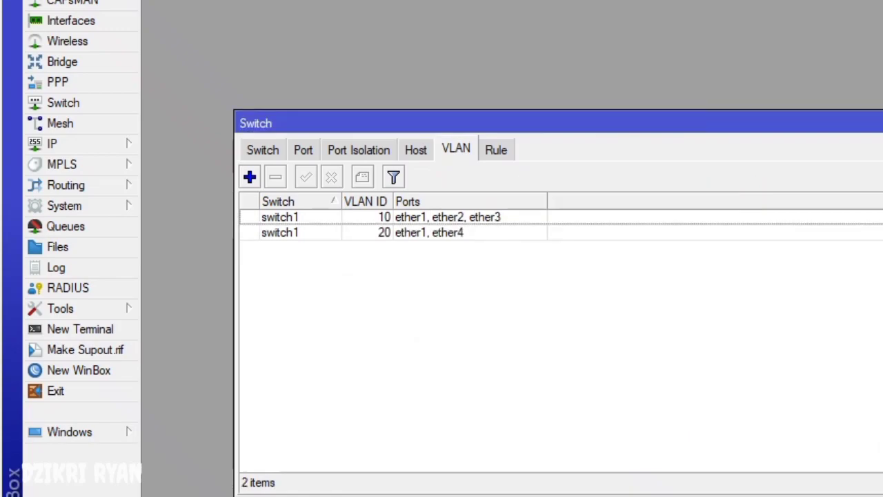
click(303, 149)
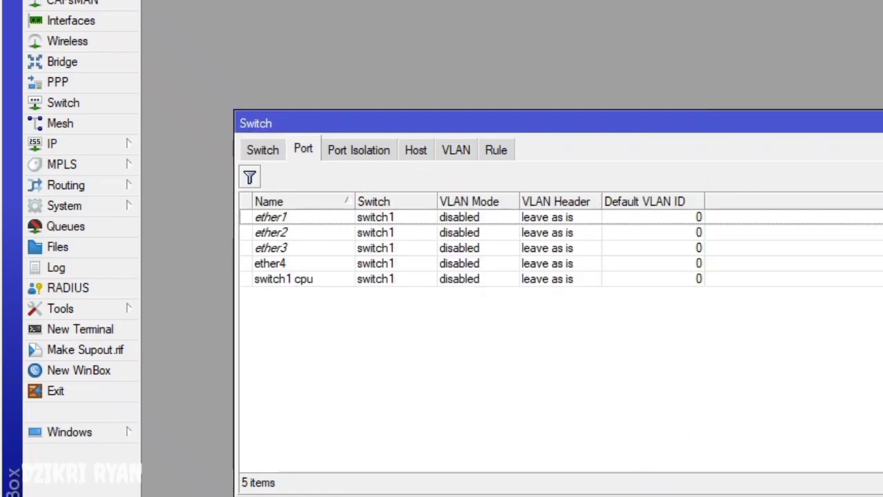
double_click(271, 217)
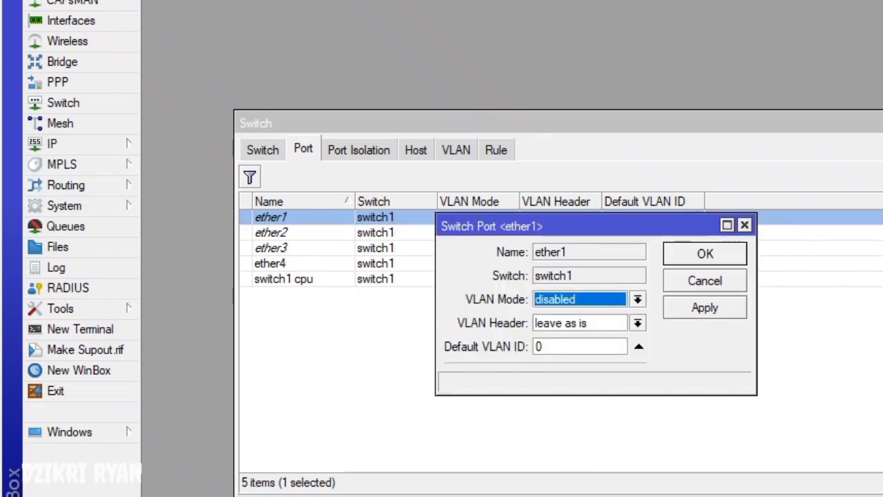
- Set ether1's VLAN Mode to secure and VLAN Header to add if missing
key(alt+Down)
key(Down)
key(Down)
key(Return)
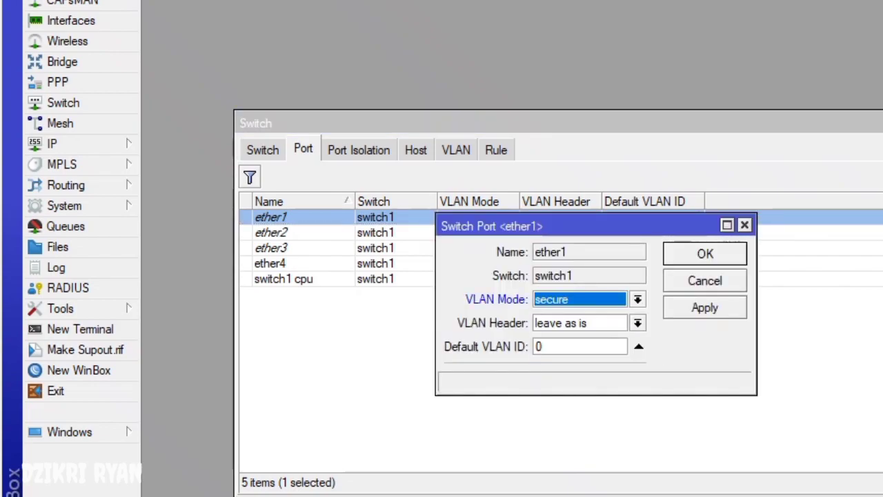
key(Tab)
key(alt+Down)
key(Up)
key(Up)
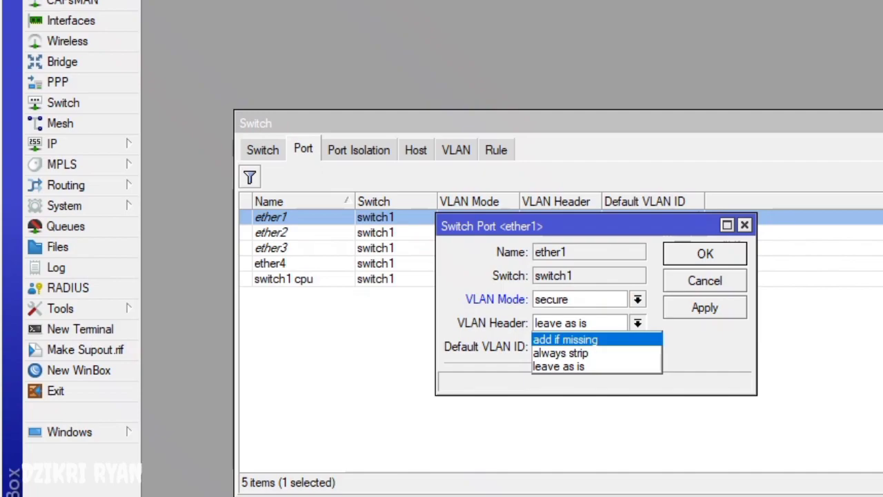
key(Return)
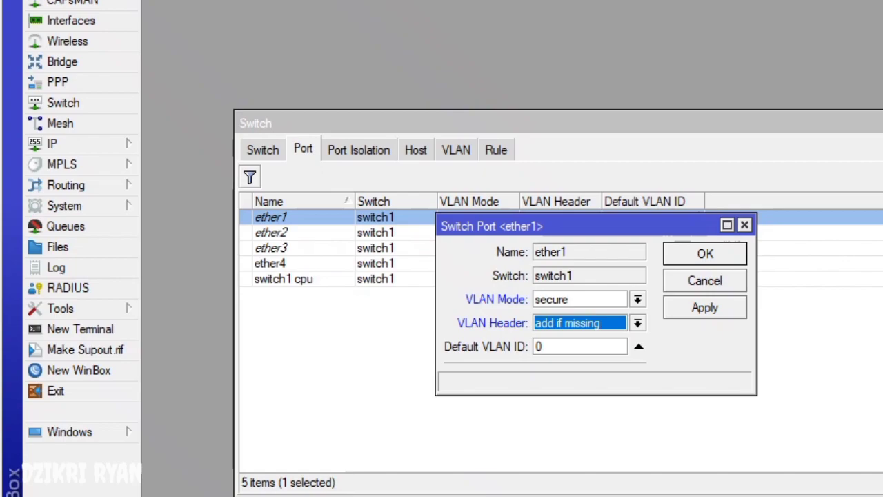
key(alt+Down)
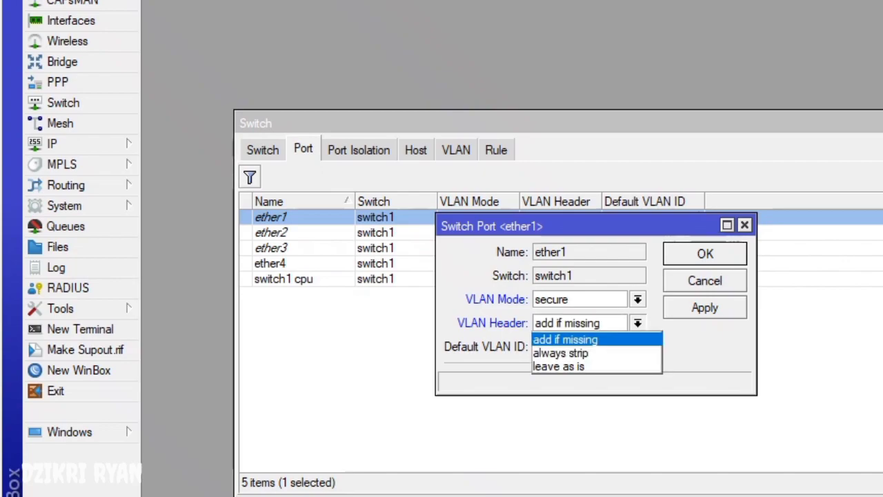
key(Return)
key(Return)
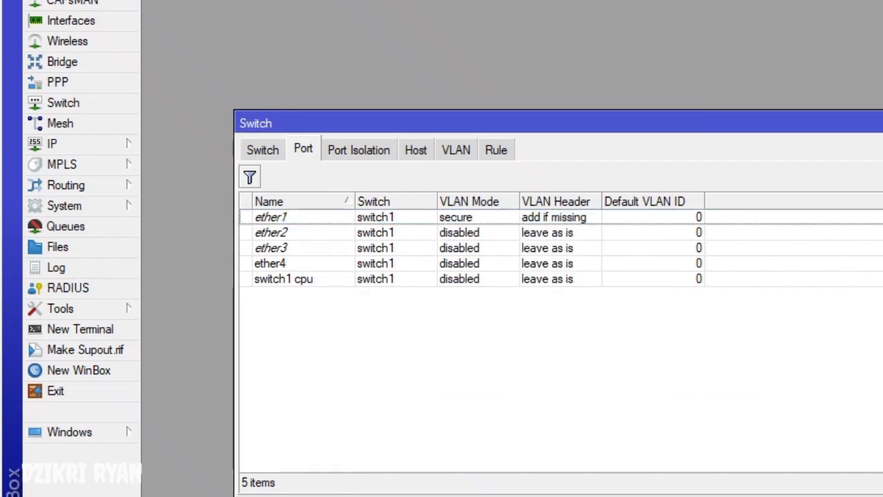
- Set port ether2 to VLAN Mode secure with VLAN Header always strip
click(270, 233)
double_click(271, 233)
key(alt+Down)
key(Down)
key(Down)
key(Escape)
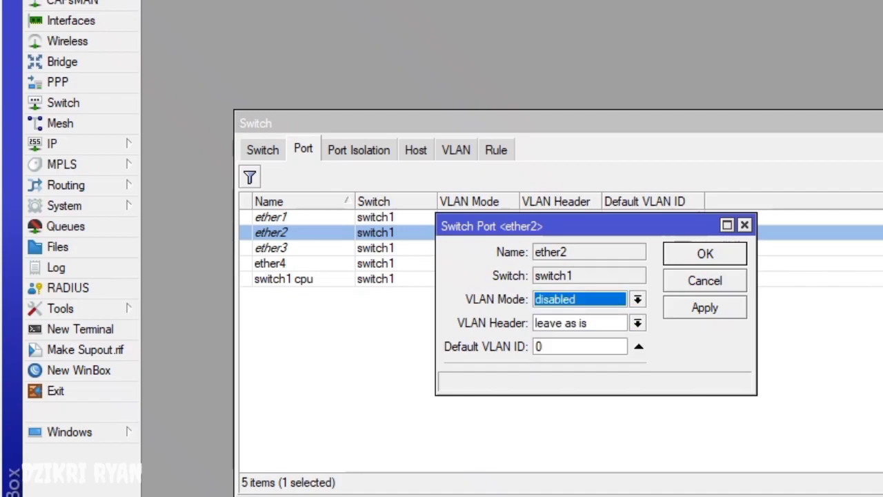
key(alt+Down)
key(Down)
key(Down)
key(Return)
key(Tab)
key(alt+Down)
key(Up)
key(Return)
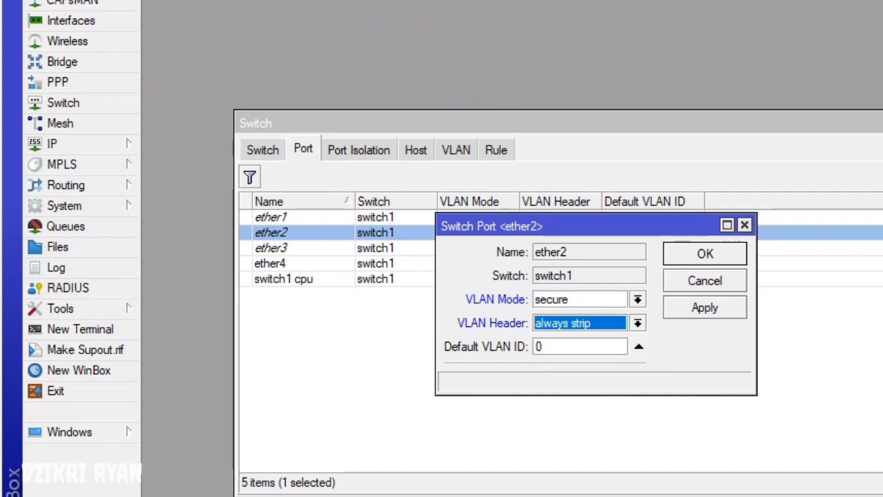
- Give ether2 default VLAN ID 10 and save its port settings
key(alt+Down)
key(Escape)
key(Tab)
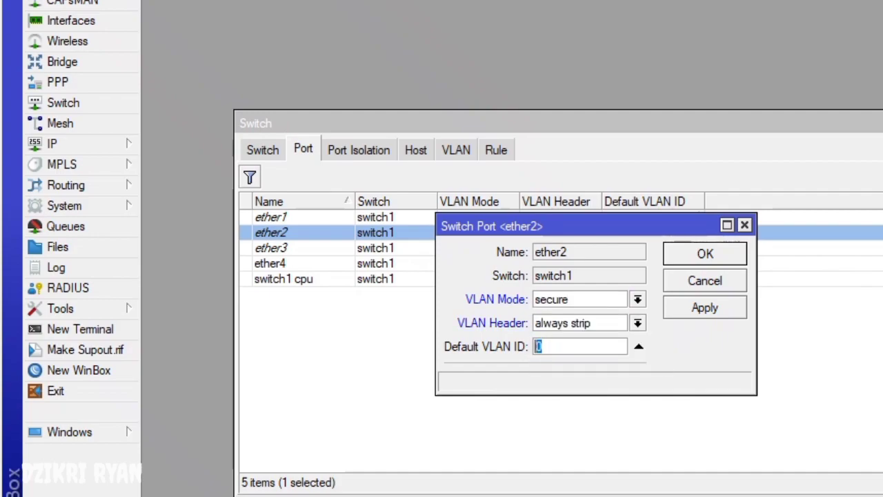
text(10)
key(shift+Tab)
key(alt+Down)
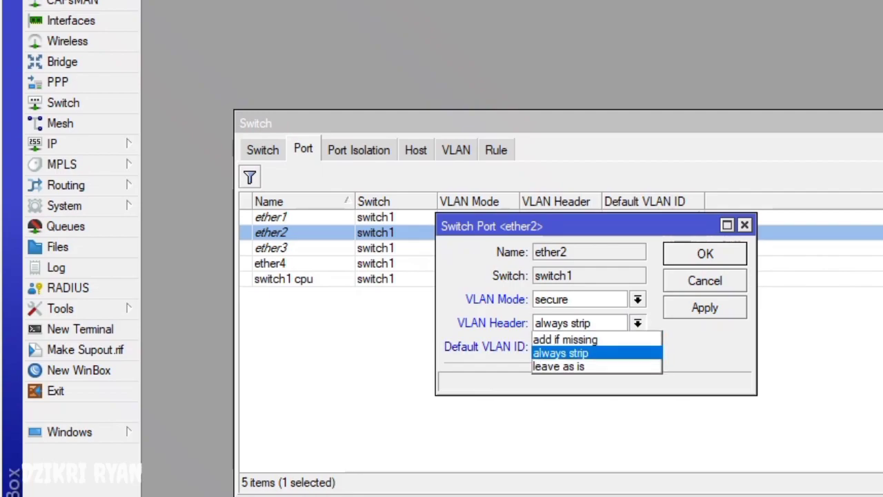
key(Escape)
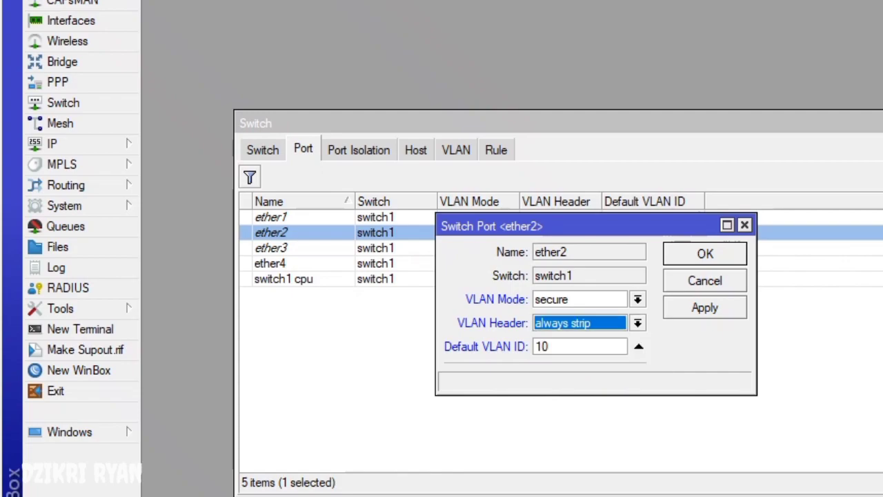
key(Return)
- Make ether3 a secure port with always strip and default VLAN ID 10
key(Down)
key(Return)
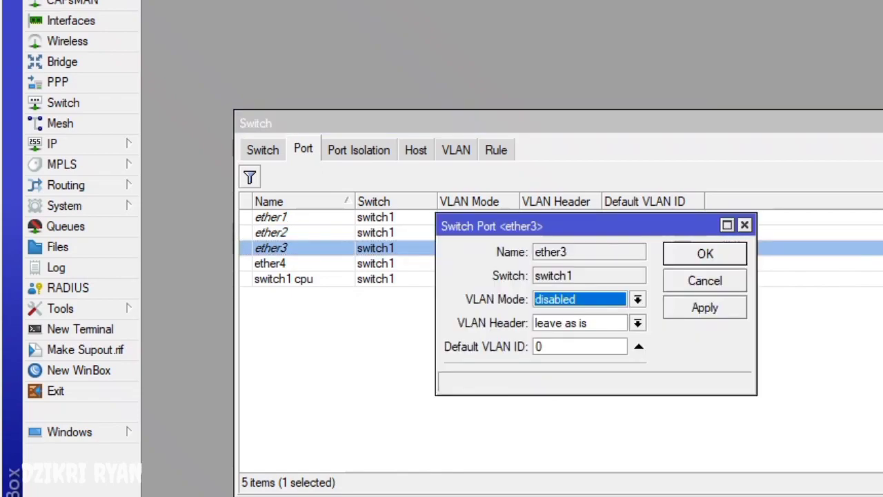
key(alt+Down)
key(Down)
key(Down)
key(Return)
key(Tab)
key(alt+Down)
key(Up)
key(Return)
key(Tab)
text(10)
key(Return)
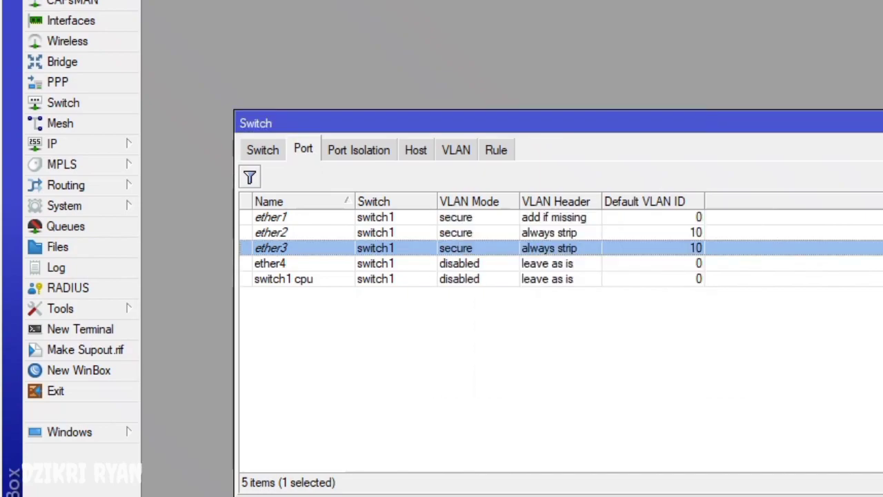
- Open port ether4 and set its VLAN Mode to secure
key(Down)
key(Return)
key(alt+Down)
key(Down)
key(Down)
key(Return)
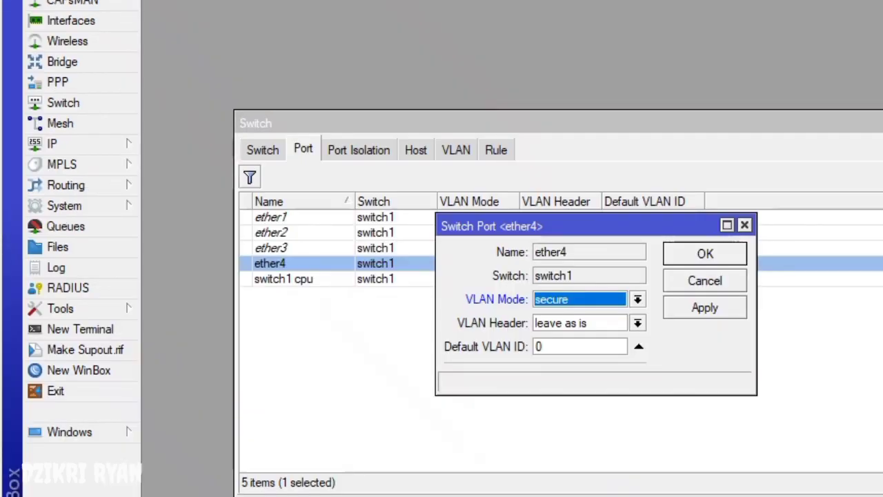
- Give ether4 VLAN Header always strip with default VLAN ID 20 and confirm
click(638, 323)
click(591, 349)
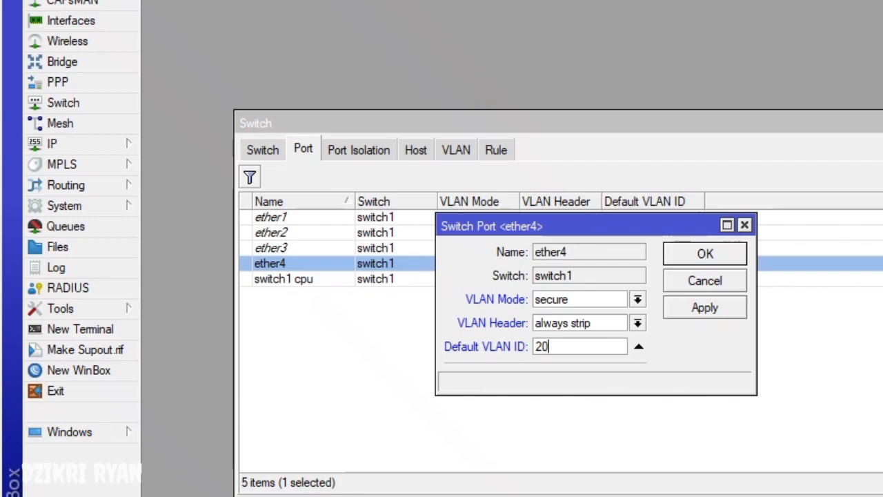
key(Return)
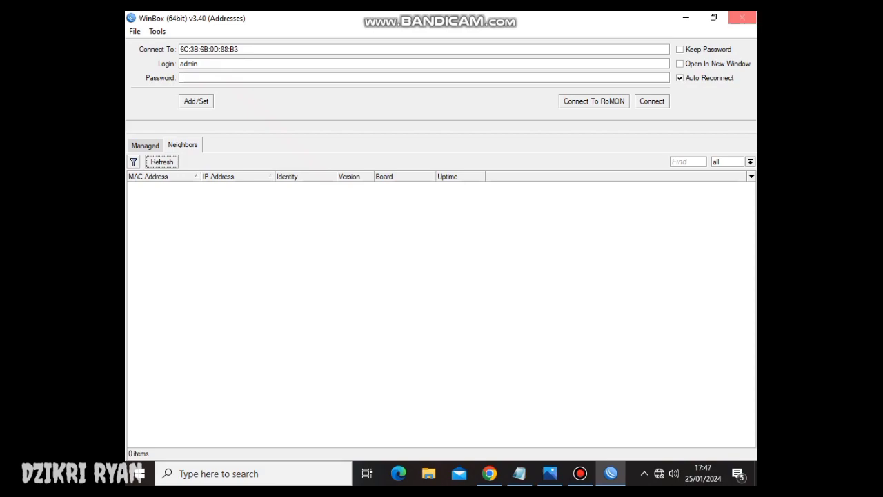
- Close the WinBox login window and zoom around the network diagram
click(742, 17)
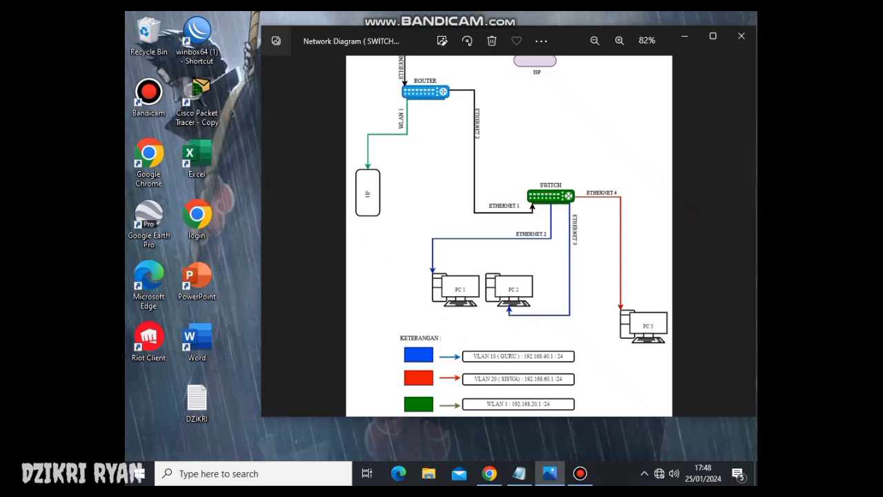
key(ctrl+plus)
key(ctrl+plus)
key(ctrl+minus)
key(ctrl+minus)
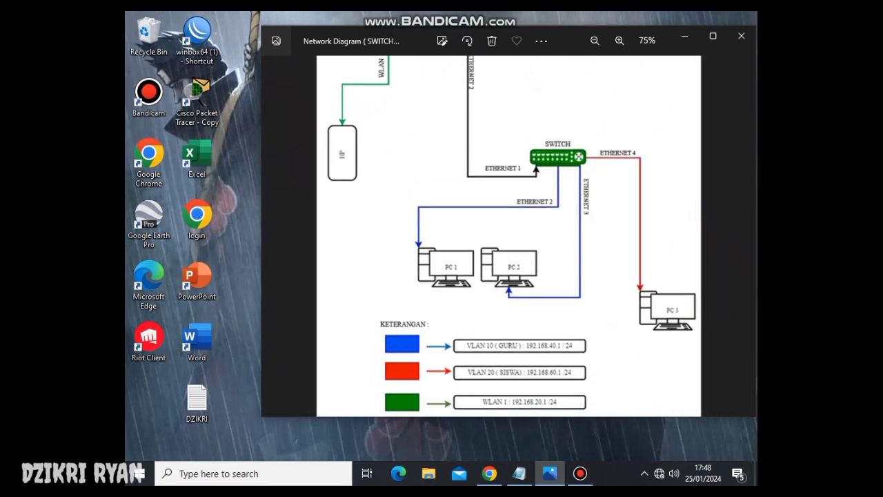
key(ctrl+minus)
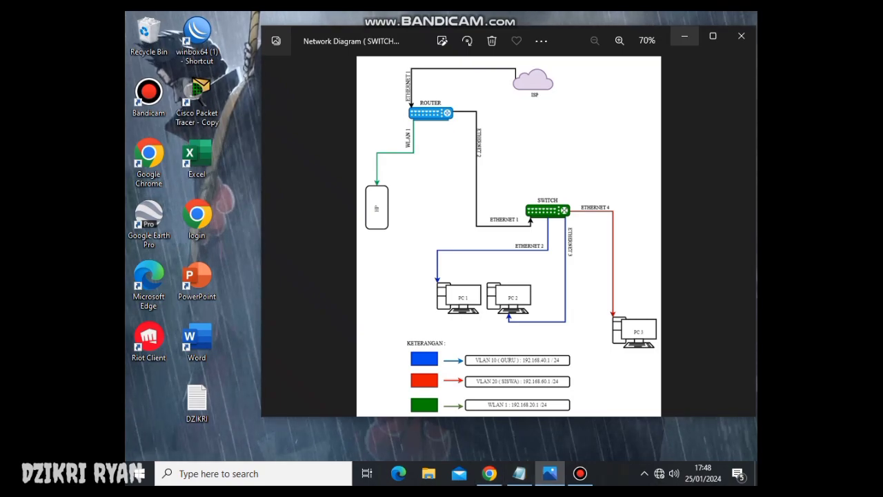
- Close the diagram, relaunch WinBox and select the ROUTER neighbor 74:4D:28:BB:11:98
key(alt+F4)
double_click(197, 34)
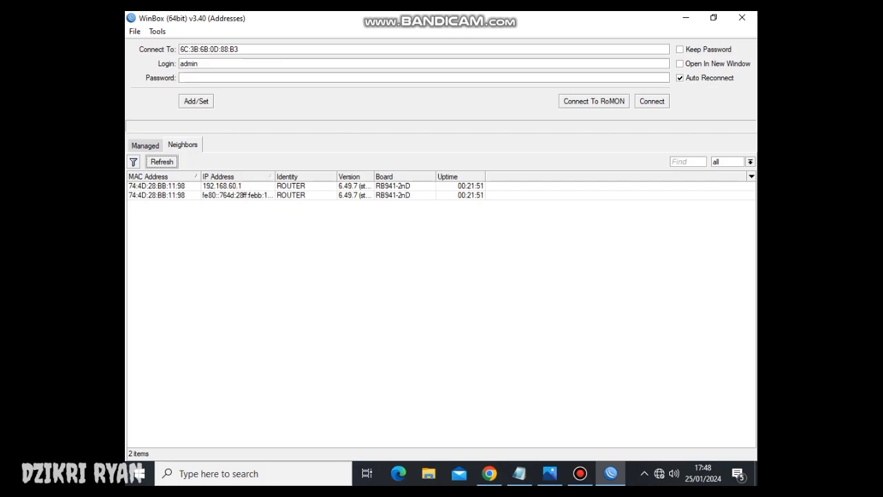
click(156, 186)
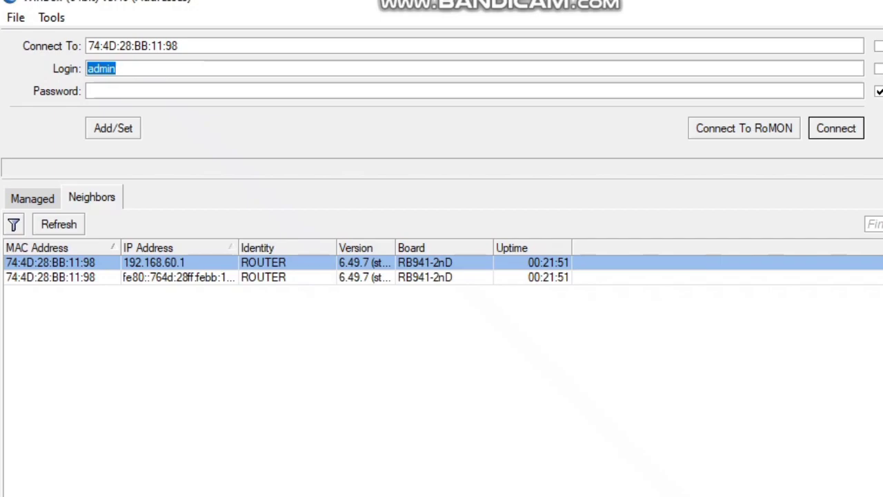
- Check the network diagram at 100% zoom before returning to WinBox
key(alt+Tab)
key(ctrl+plus)
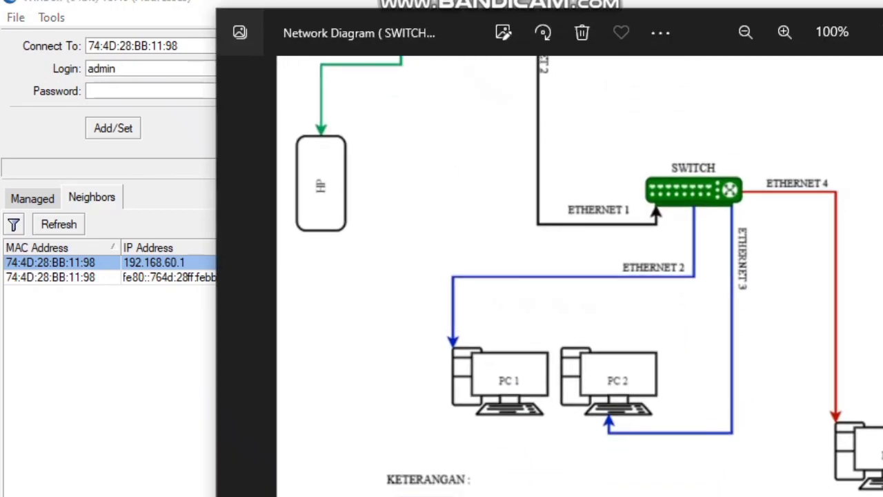
key(alt+Tab)
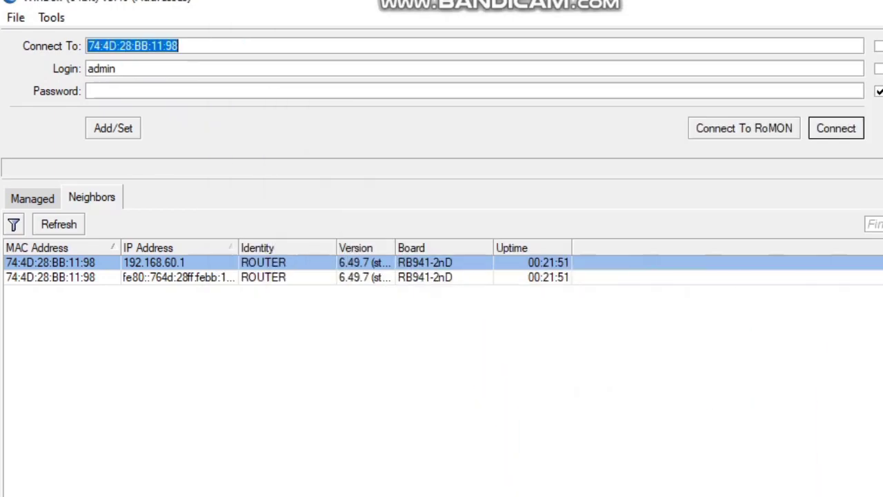
- Log into the ROUTER, skip the password change, and review its IP address list
key(Return)
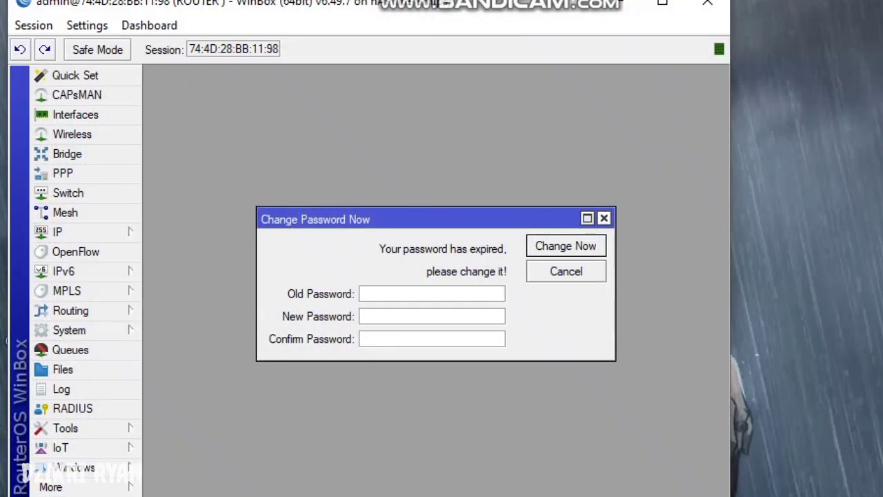
key(Escape)
click(82, 232)
click(176, 254)
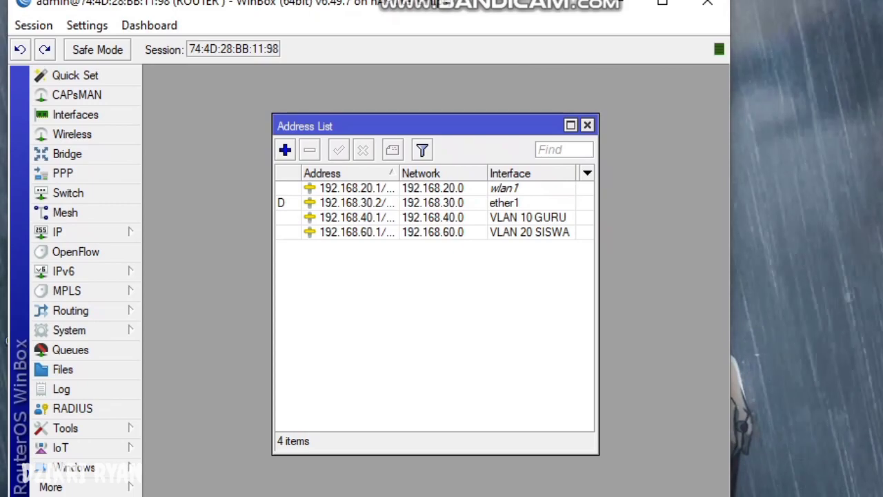
key(Escape)
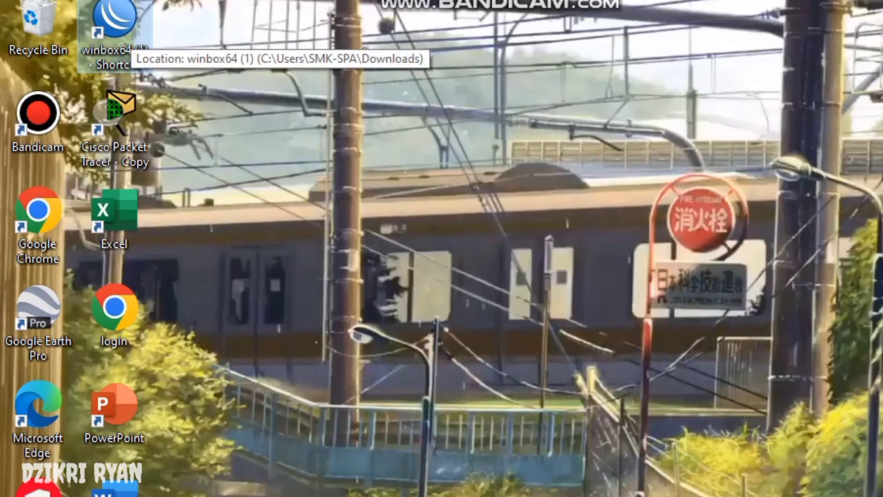
- Reconnect to the ROUTER via the 192.168.40.1 neighbor and dismiss the password prompt
double_click(114, 35)
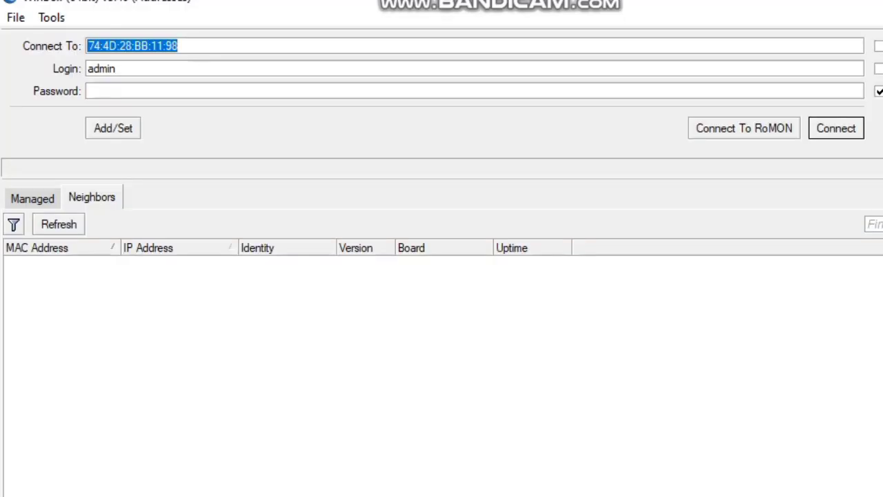
click(50, 262)
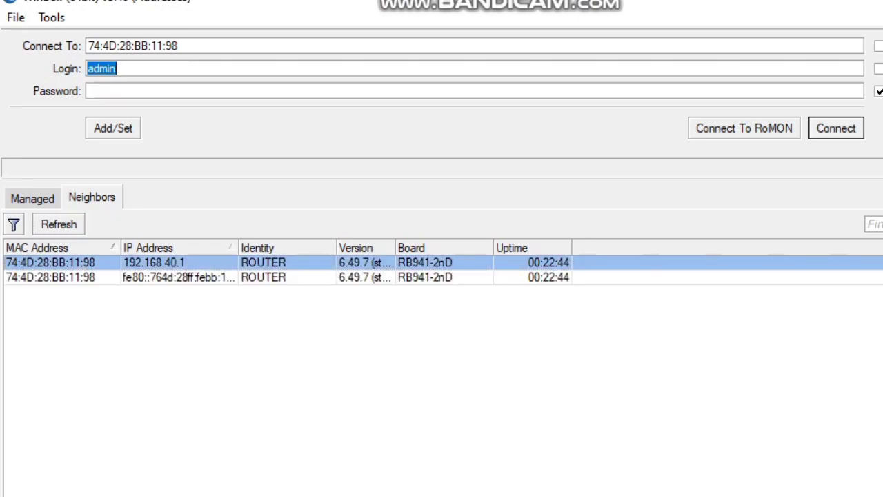
key(Return)
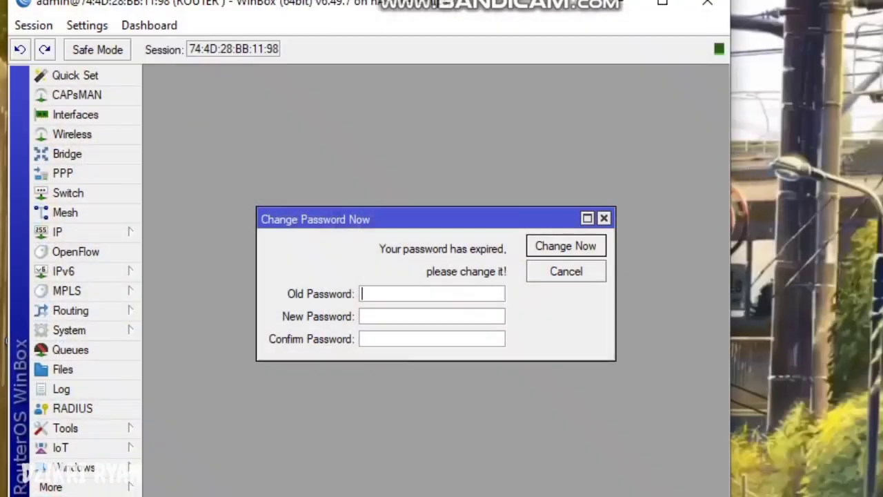
click(83, 232)
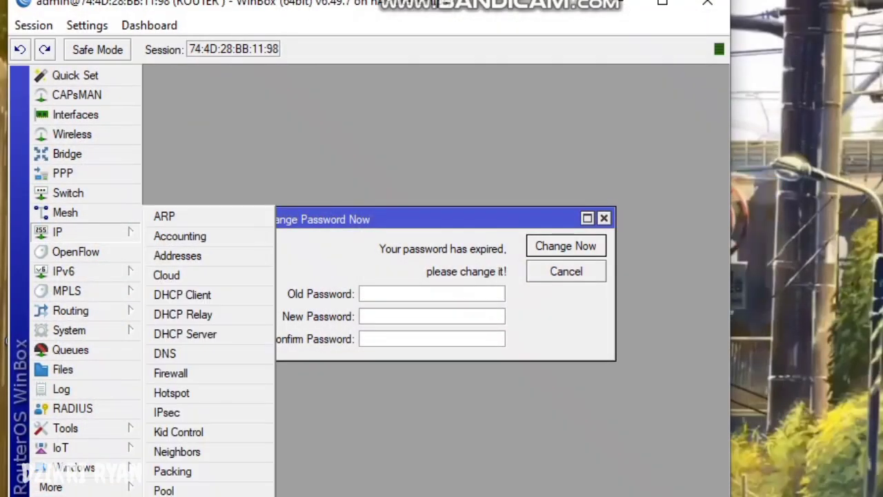
key(Escape)
key(Escape)
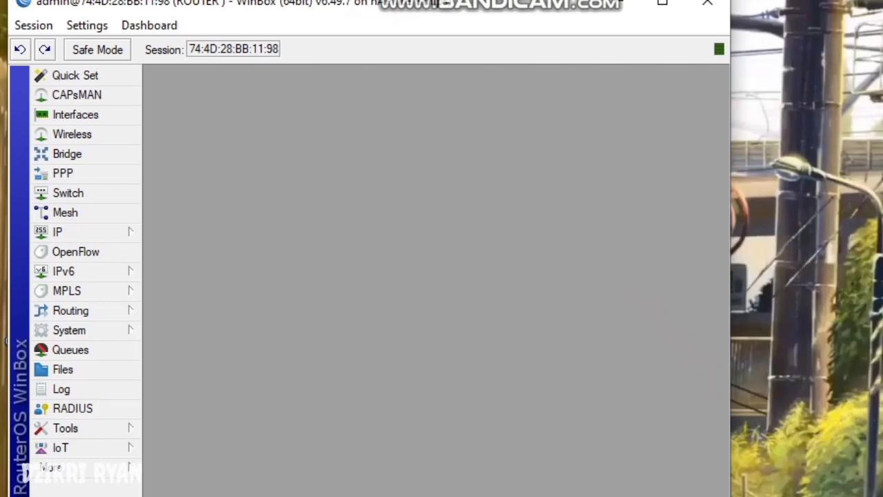
key(super)
- Check the Ethernet connection details: IPv4 address 192.168.40.50 and default gateway 192.168.40.1
click(709, 204)
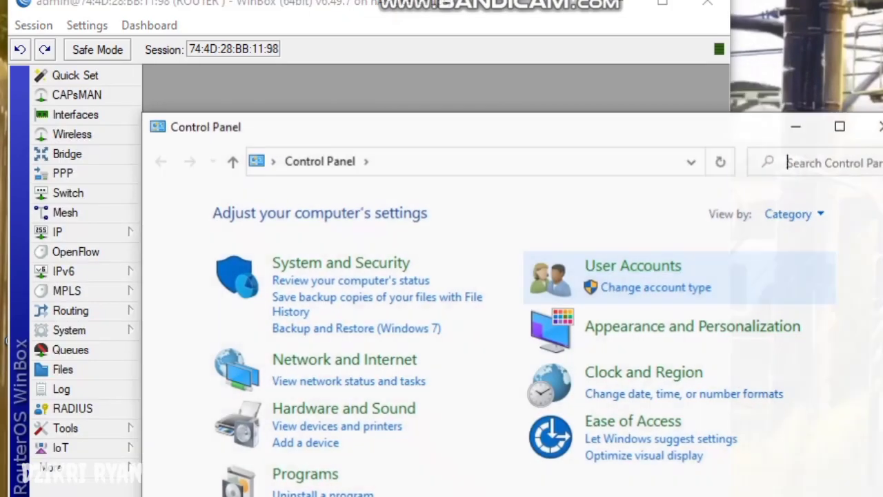
click(344, 361)
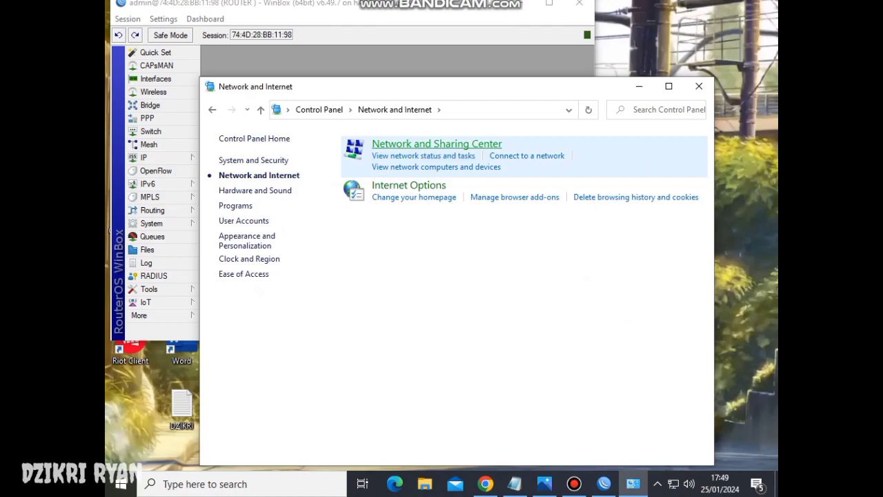
click(437, 144)
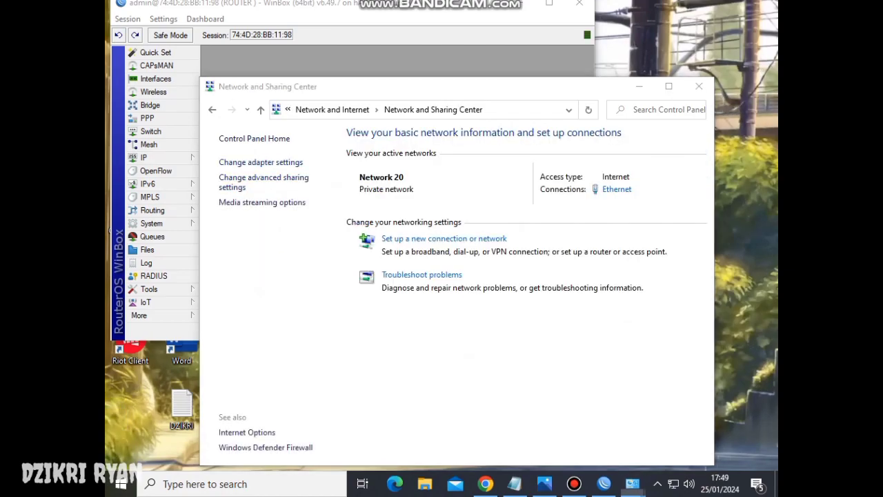
click(260, 162)
double_click(276, 77)
click(370, 230)
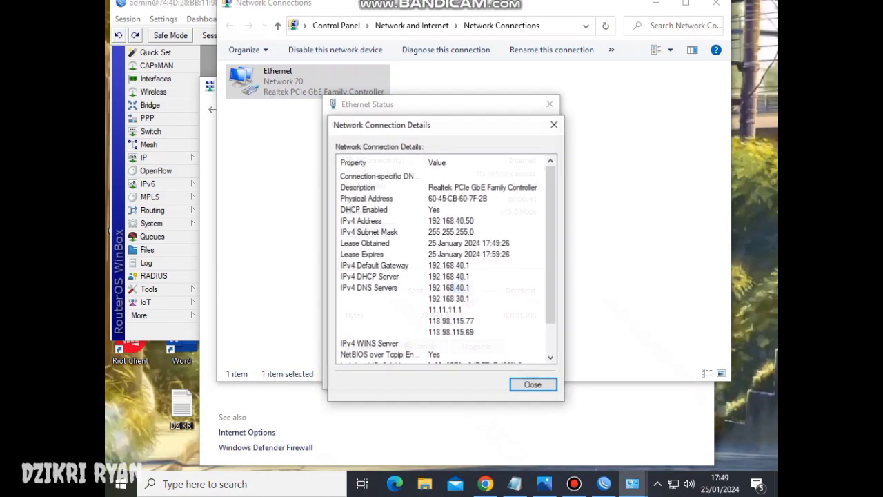
click(372, 220)
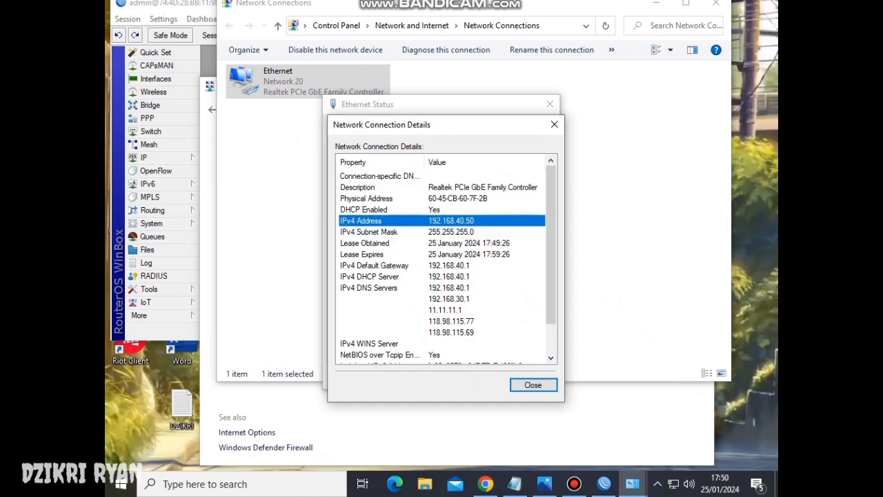
click(374, 265)
- Close the connection, network and diagram windows, then refresh the desktop
key(Escape)
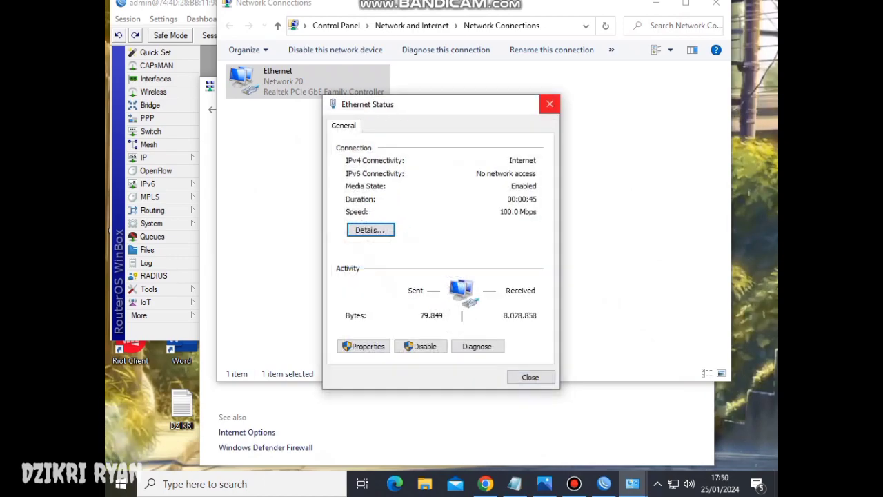
key(Escape)
key(alt+F4)
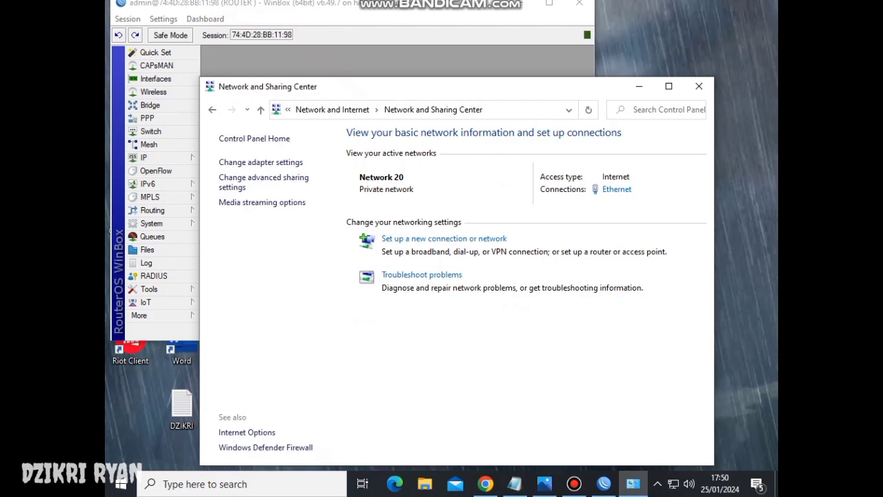
key(alt+Tab)
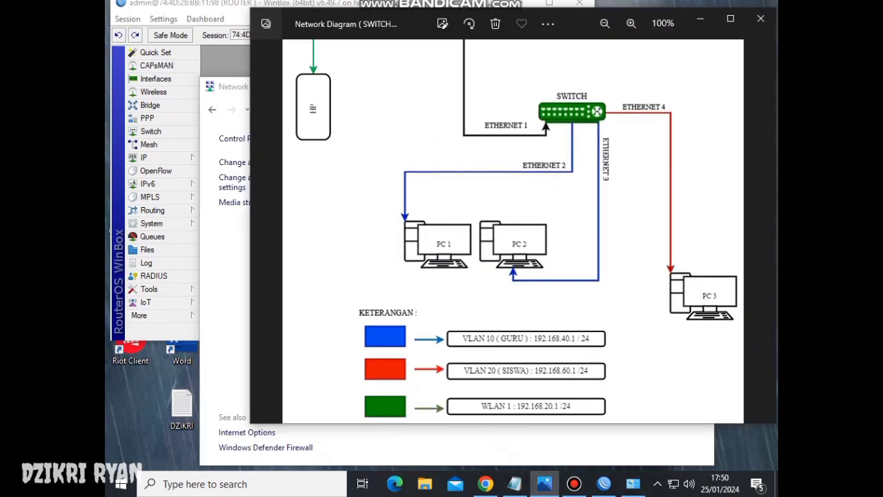
key(alt+F4)
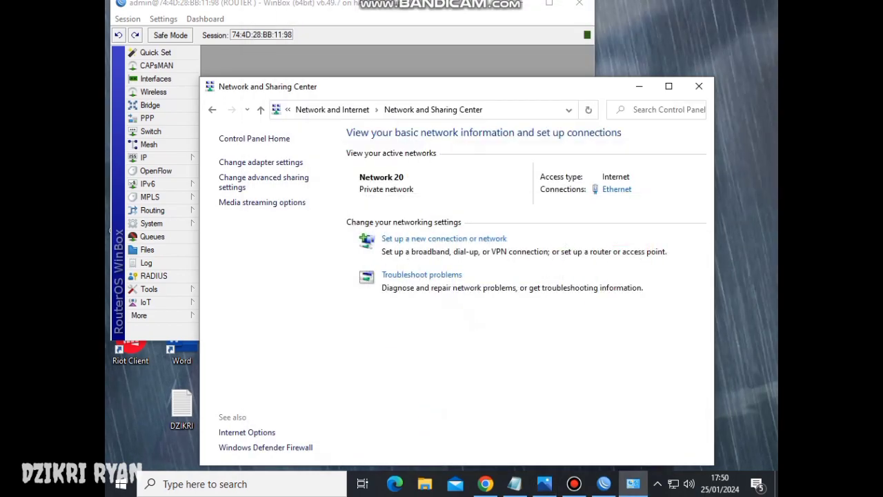
key(alt+F4)
key(alt+F4)
right_click(508, 172)
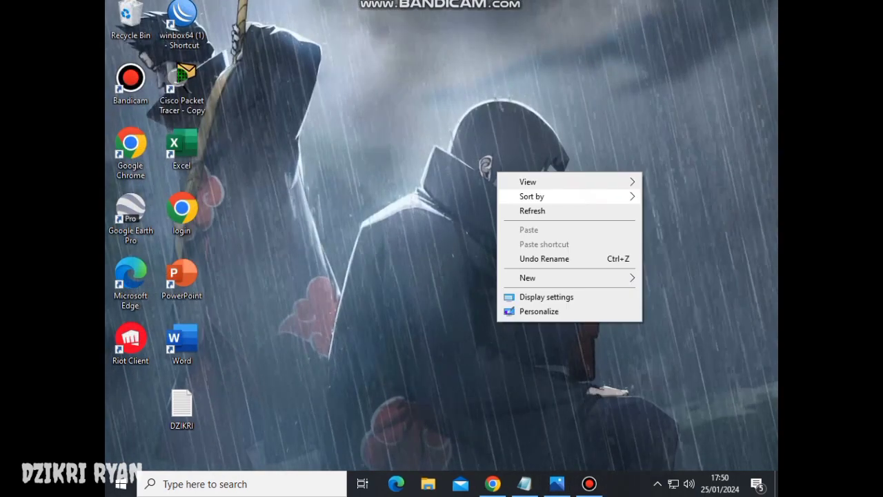
click(528, 210)
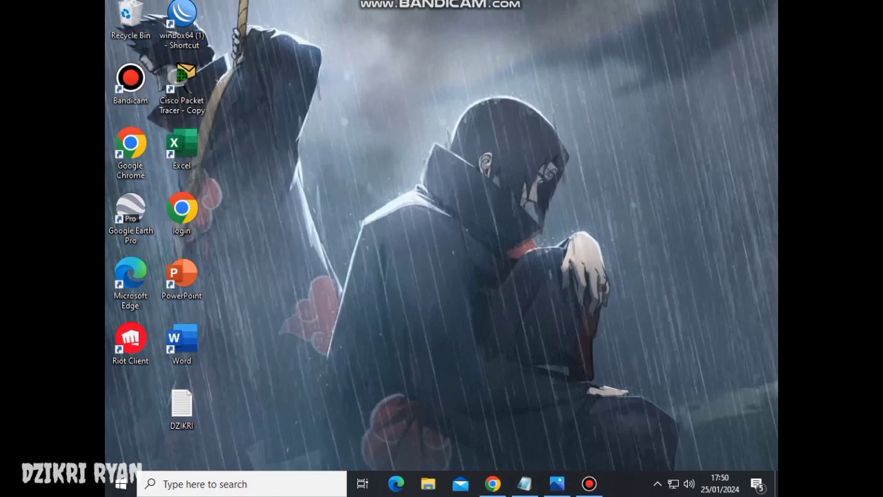